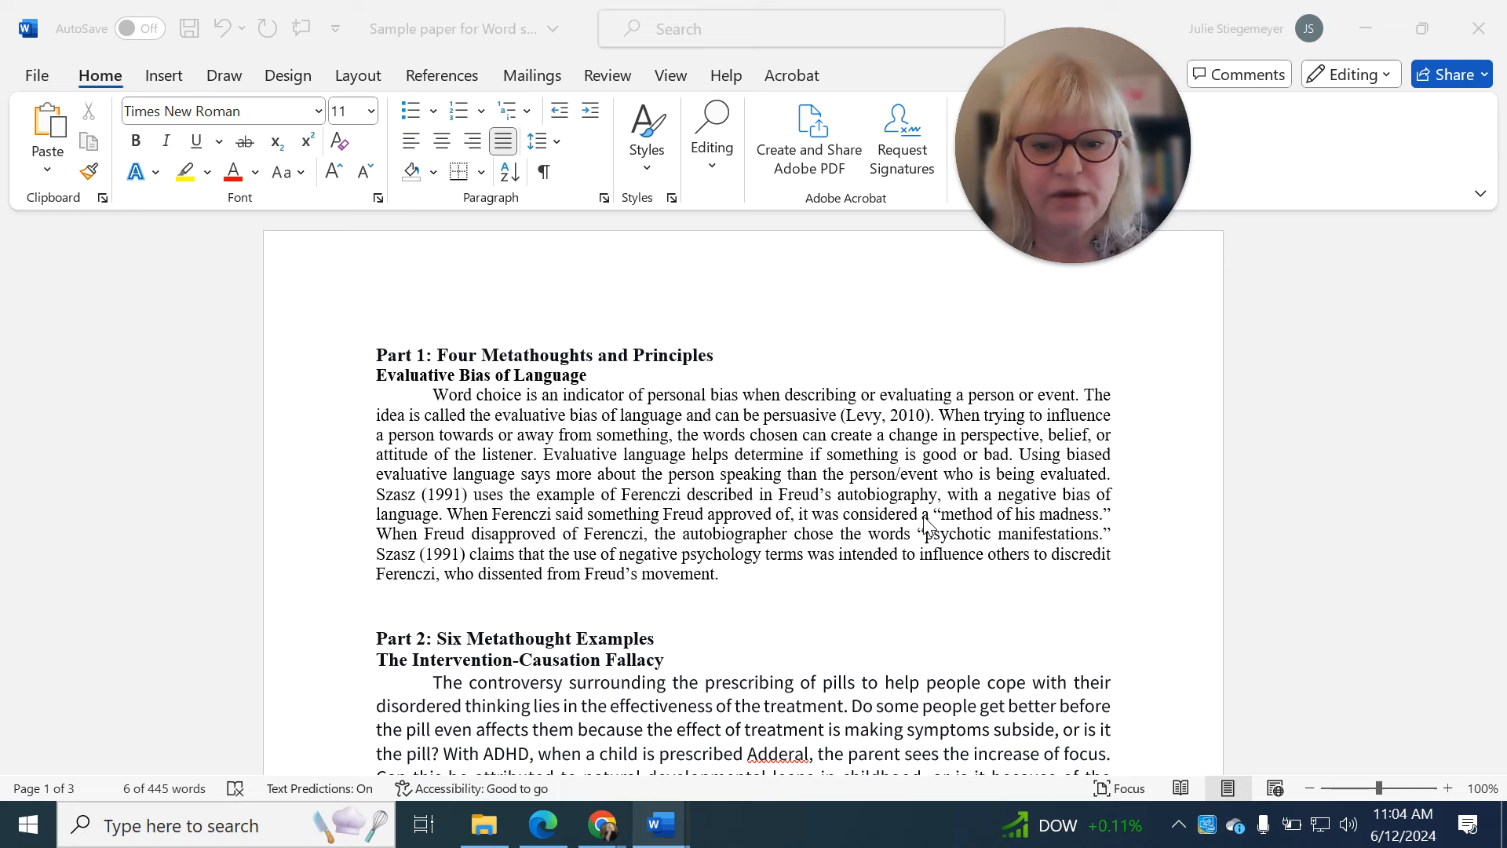
- Review the sample paper's current formatting from the Part 1 heading through the References page
{"action": "scroll", "coordinate": [738, 522], "scroll_direction": "down", "scroll_amount": 1}
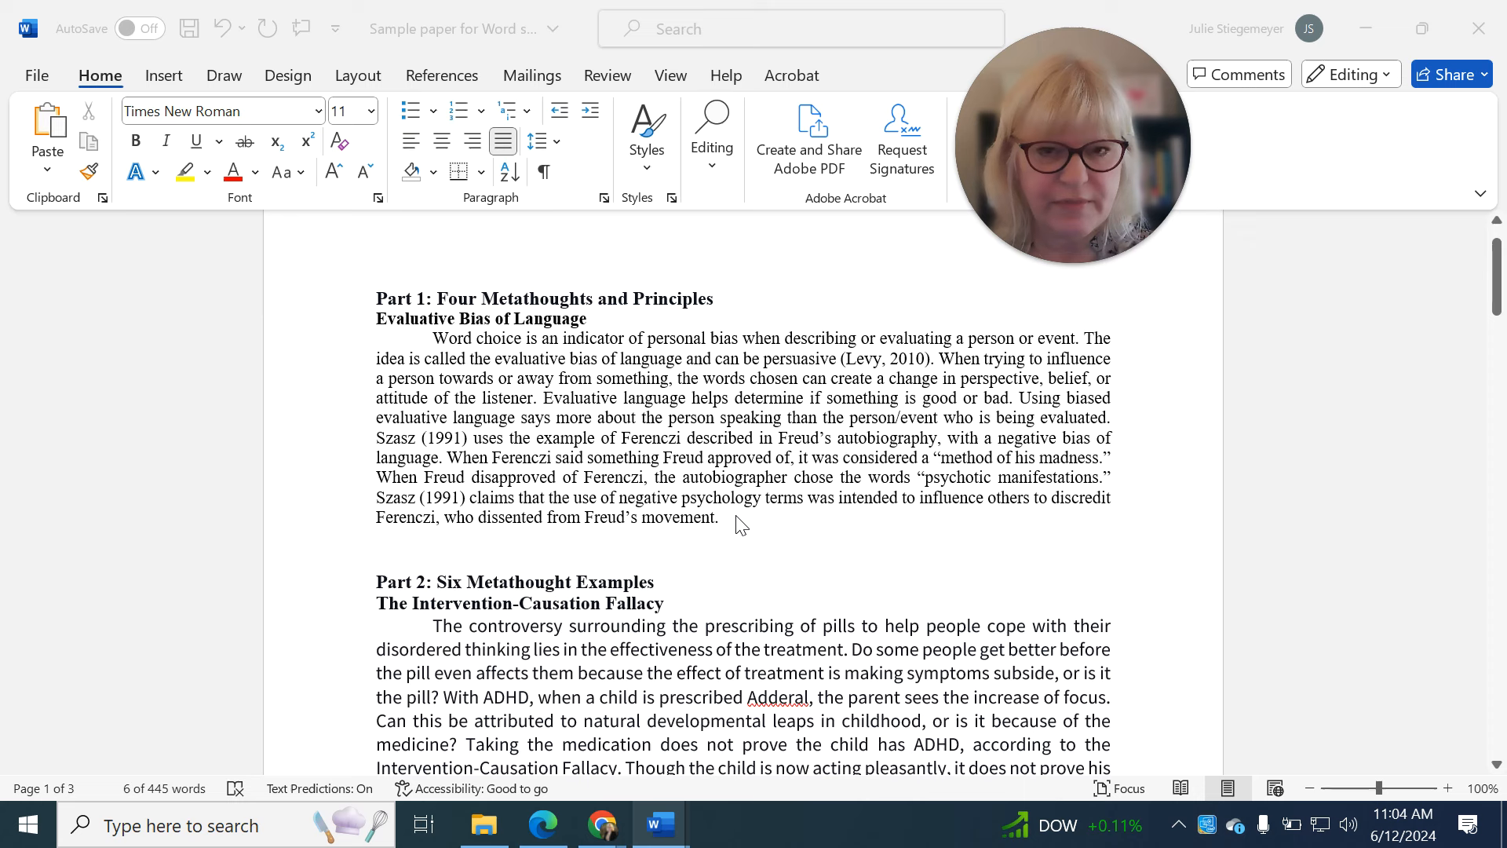
{"action": "scroll", "coordinate": [741, 525], "scroll_direction": "up", "scroll_amount": 1}
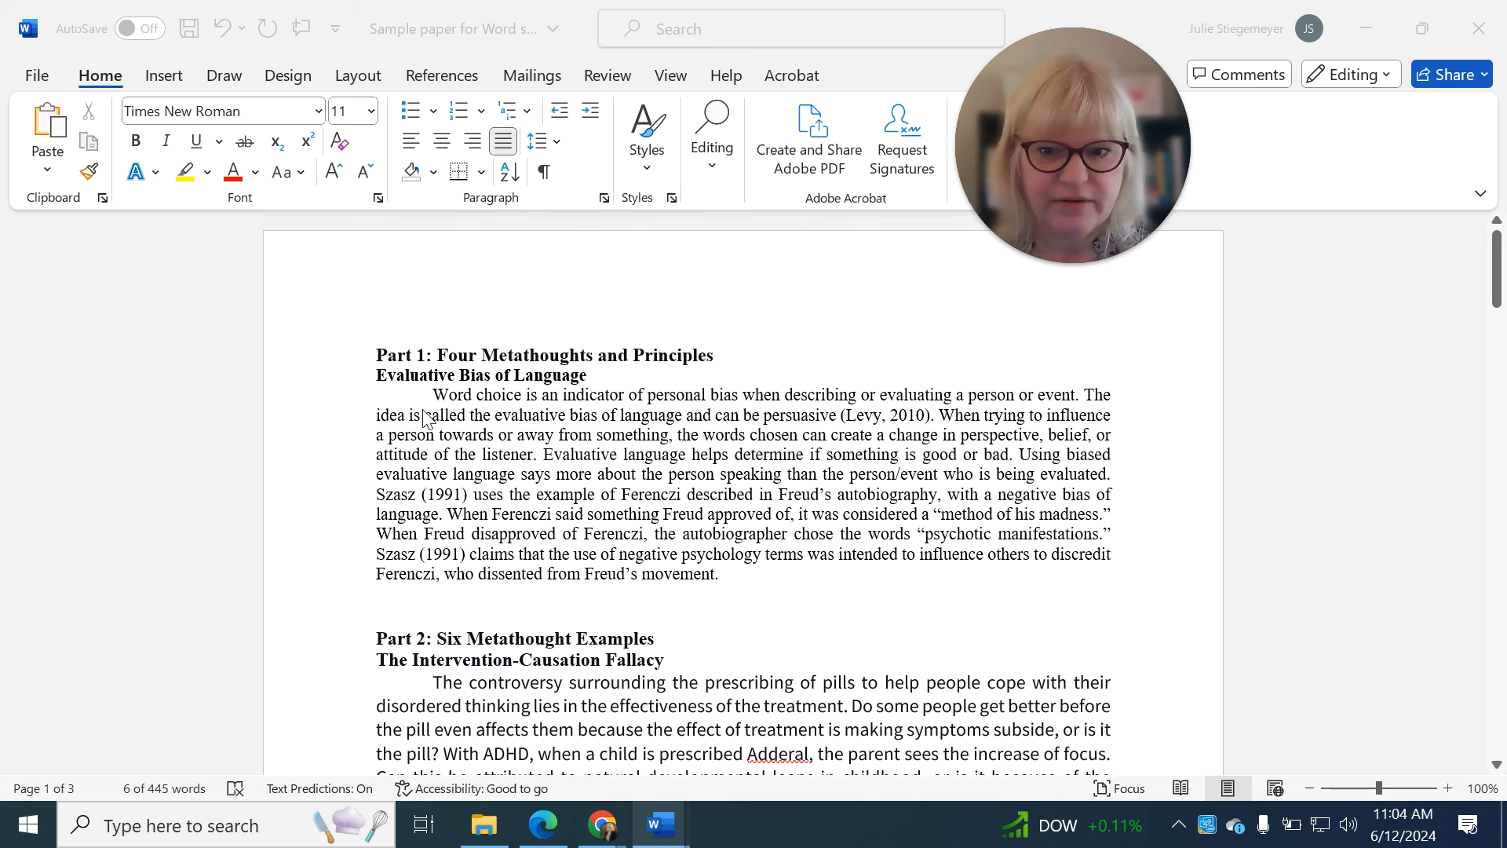
{"action": "scroll", "coordinate": [754, 467], "scroll_direction": "down", "scroll_amount": 3}
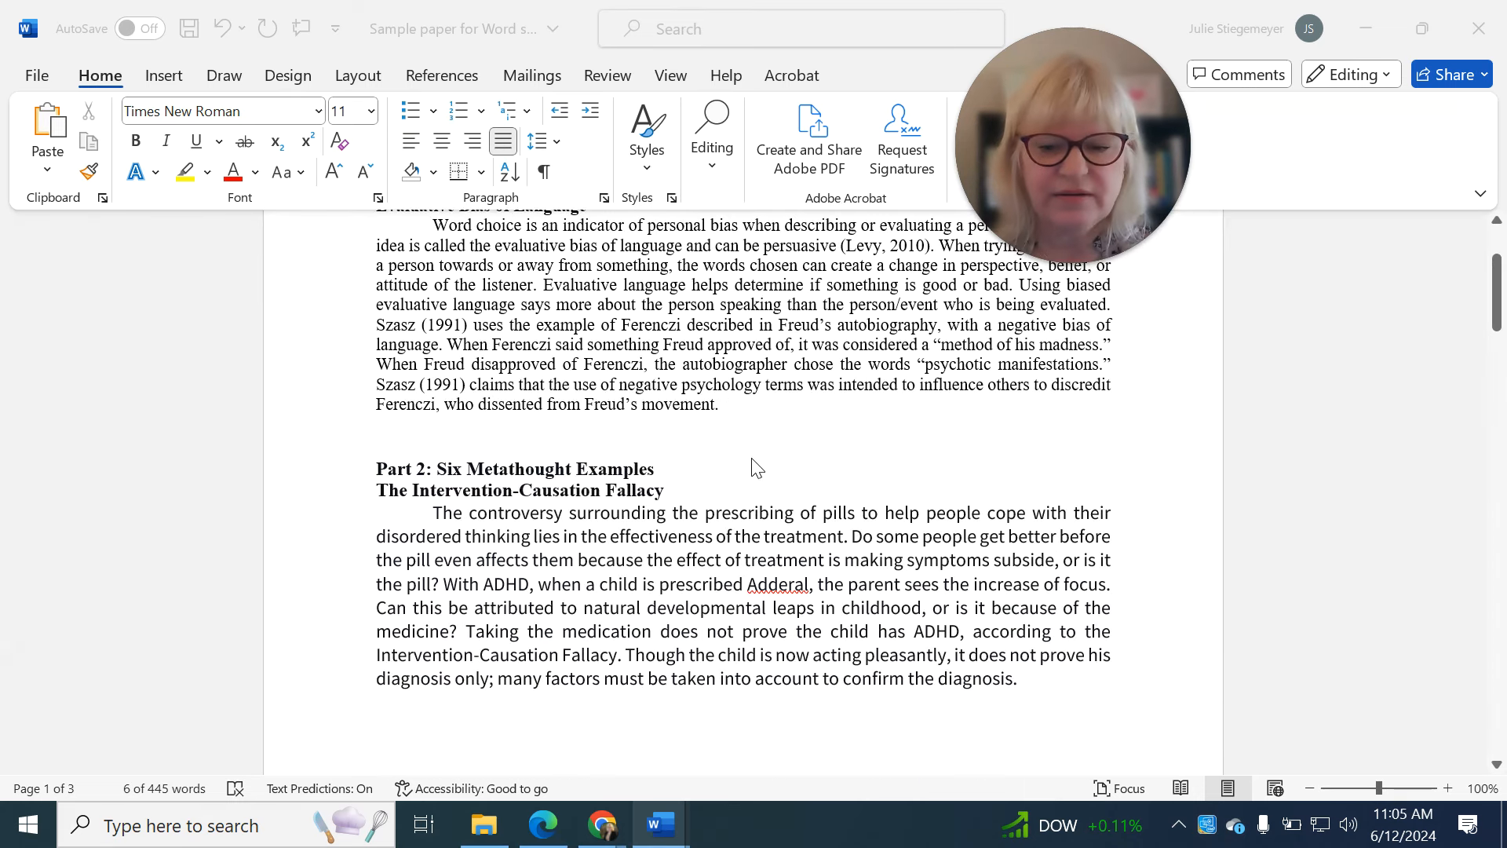
{"action": "scroll", "coordinate": [755, 468], "scroll_direction": "up", "scroll_amount": 1}
{"action": "left_click", "coordinate": [600, 570]}
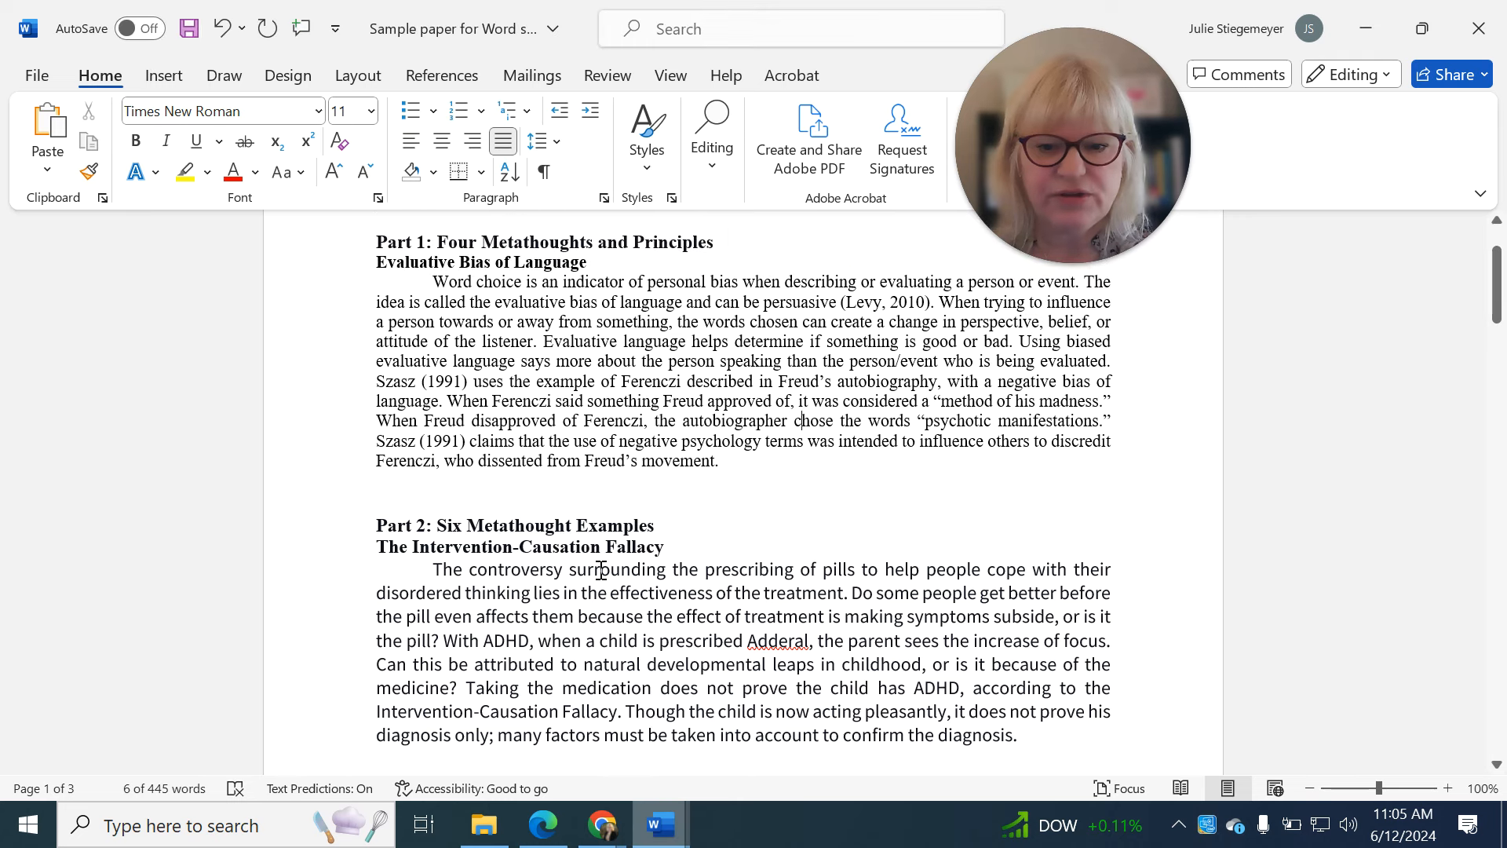
{"action": "scroll", "coordinate": [616, 542], "scroll_direction": "down", "scroll_amount": 6}
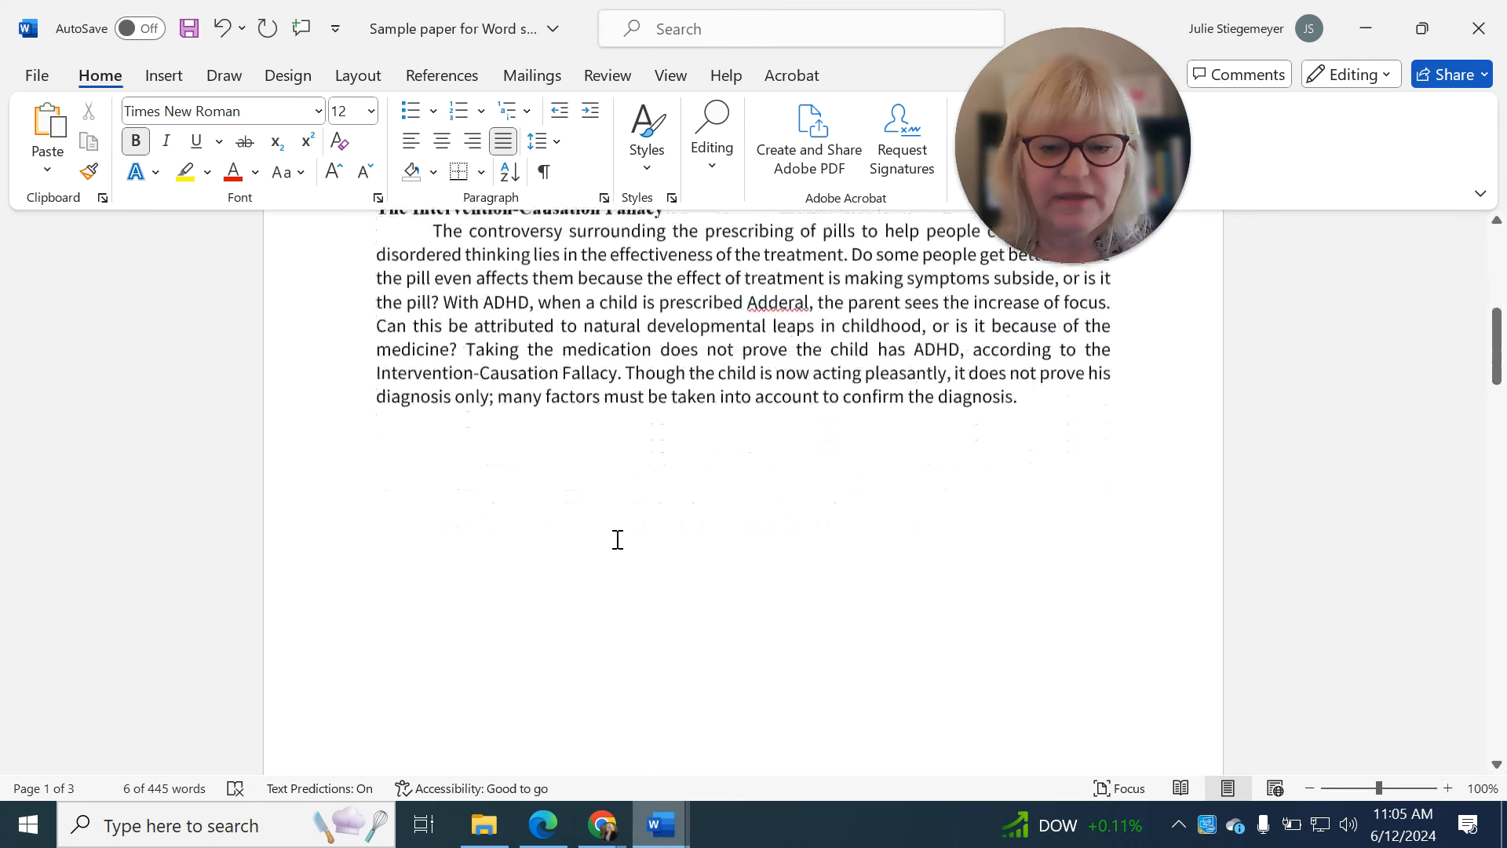
{"action": "scroll", "coordinate": [618, 539], "scroll_direction": "down", "scroll_amount": 5}
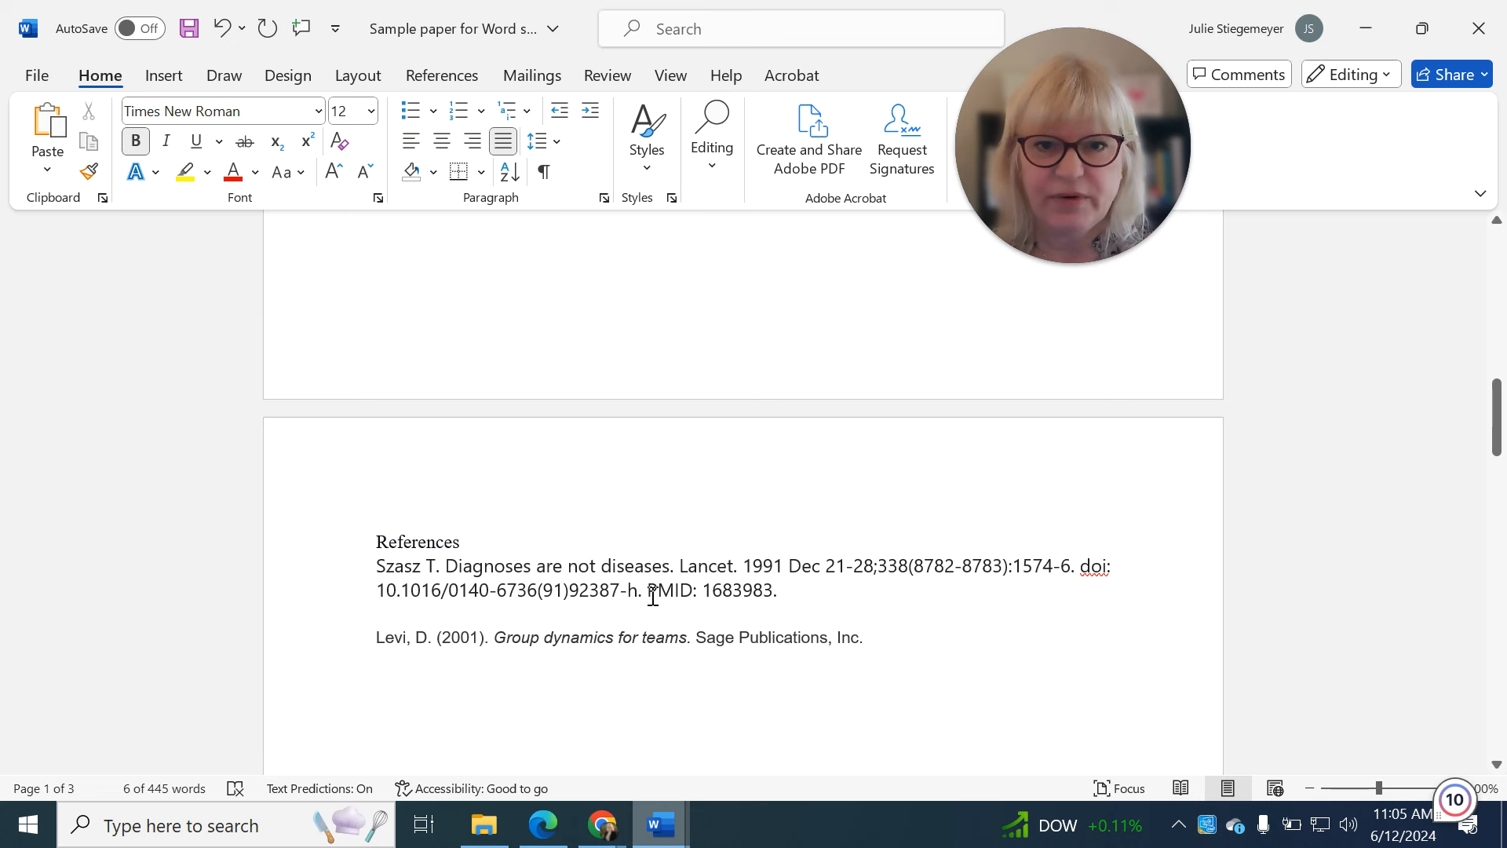
{"action": "scroll", "coordinate": [652, 597], "scroll_direction": "up", "scroll_amount": 12}
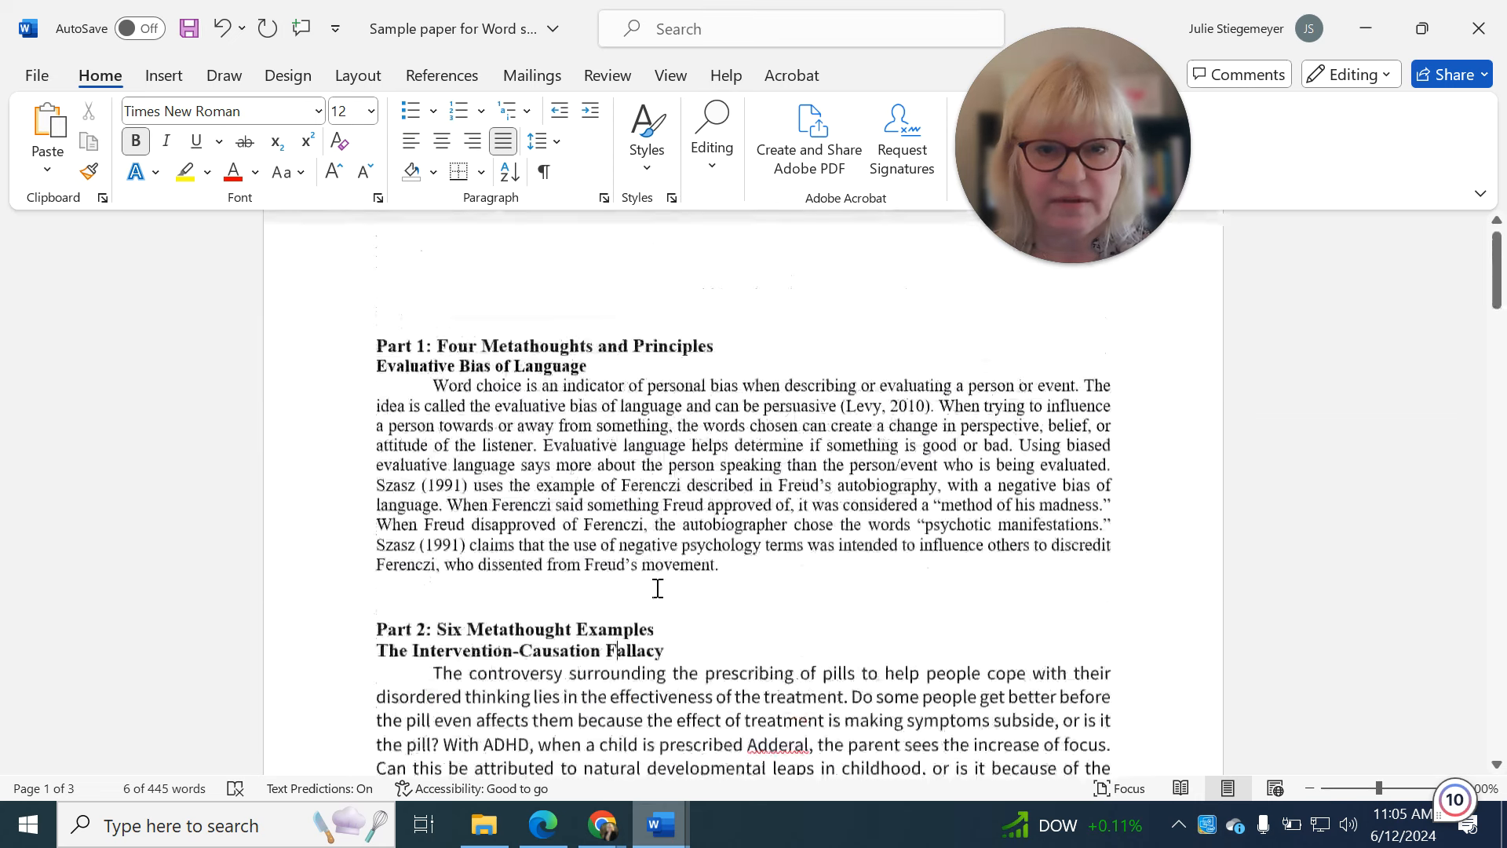
{"action": "left_click", "coordinate": [734, 539]}
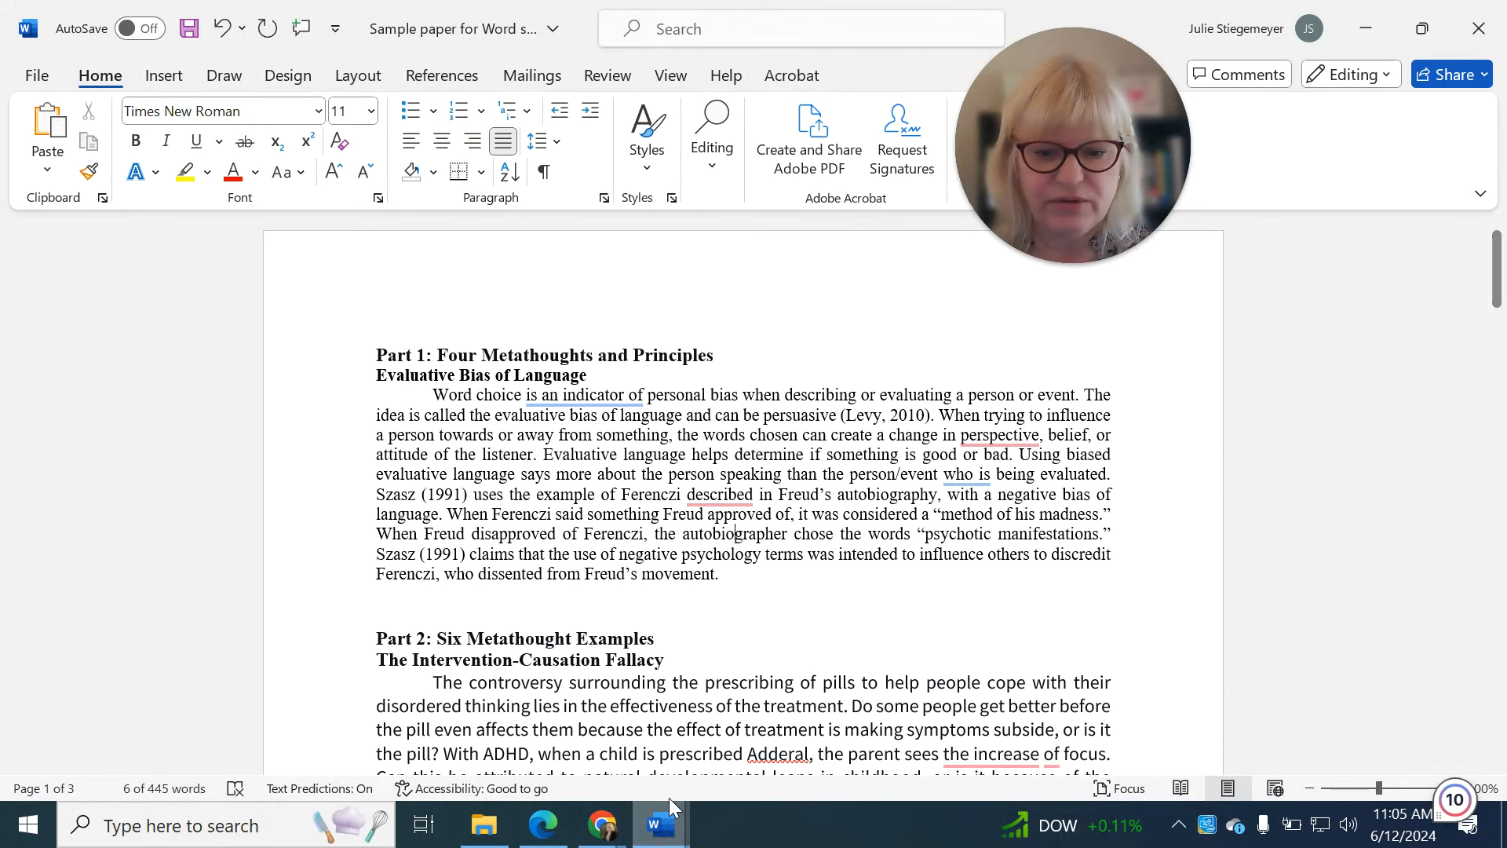
- Copy the title block, from paper title through date, from the student-paper document and paste it above the Part 1 heading in the sample paper
{"action": "left_click", "coordinate": [663, 832]}
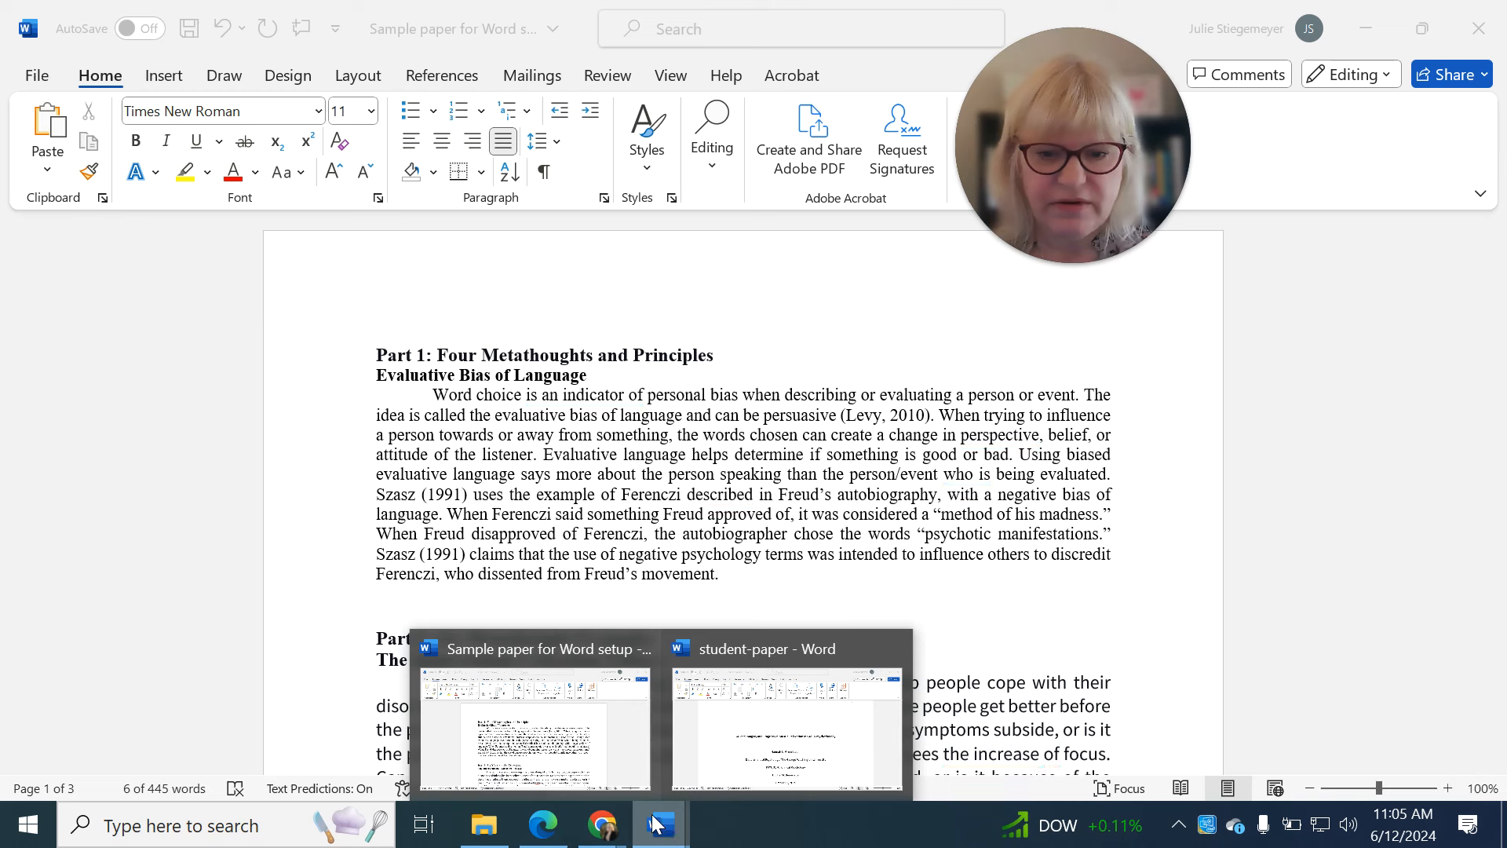
{"action": "left_click", "coordinate": [699, 770]}
{"action": "left_click", "coordinate": [734, 551]}
{"action": "left_click_drag", "start_coordinate": [850, 755], "coordinate": [412, 450]}
{"action": "key", "text": "ctrl+c"}
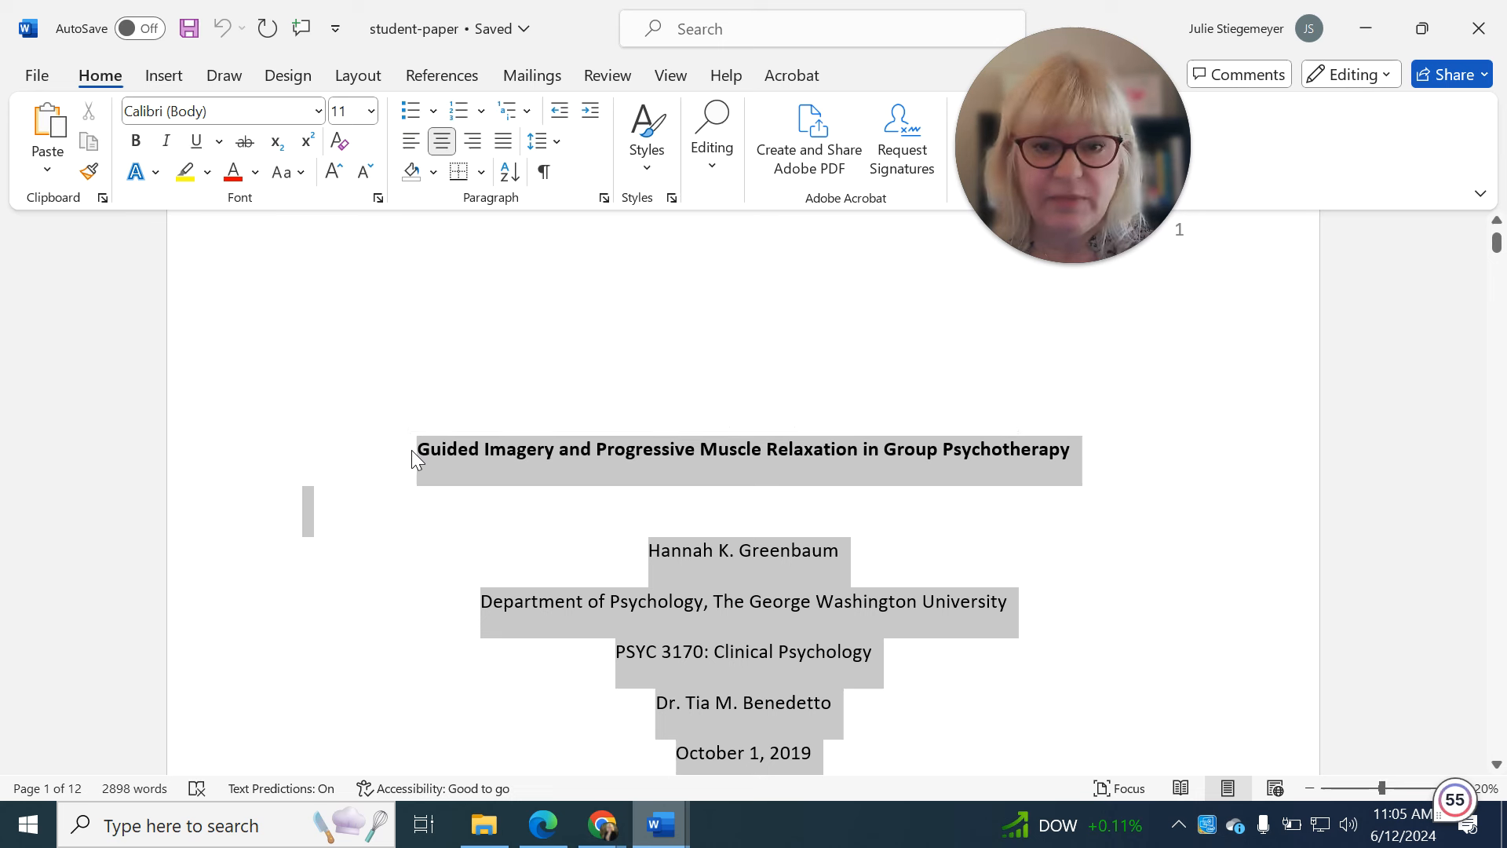
{"action": "mouse_move", "coordinate": [656, 841]}
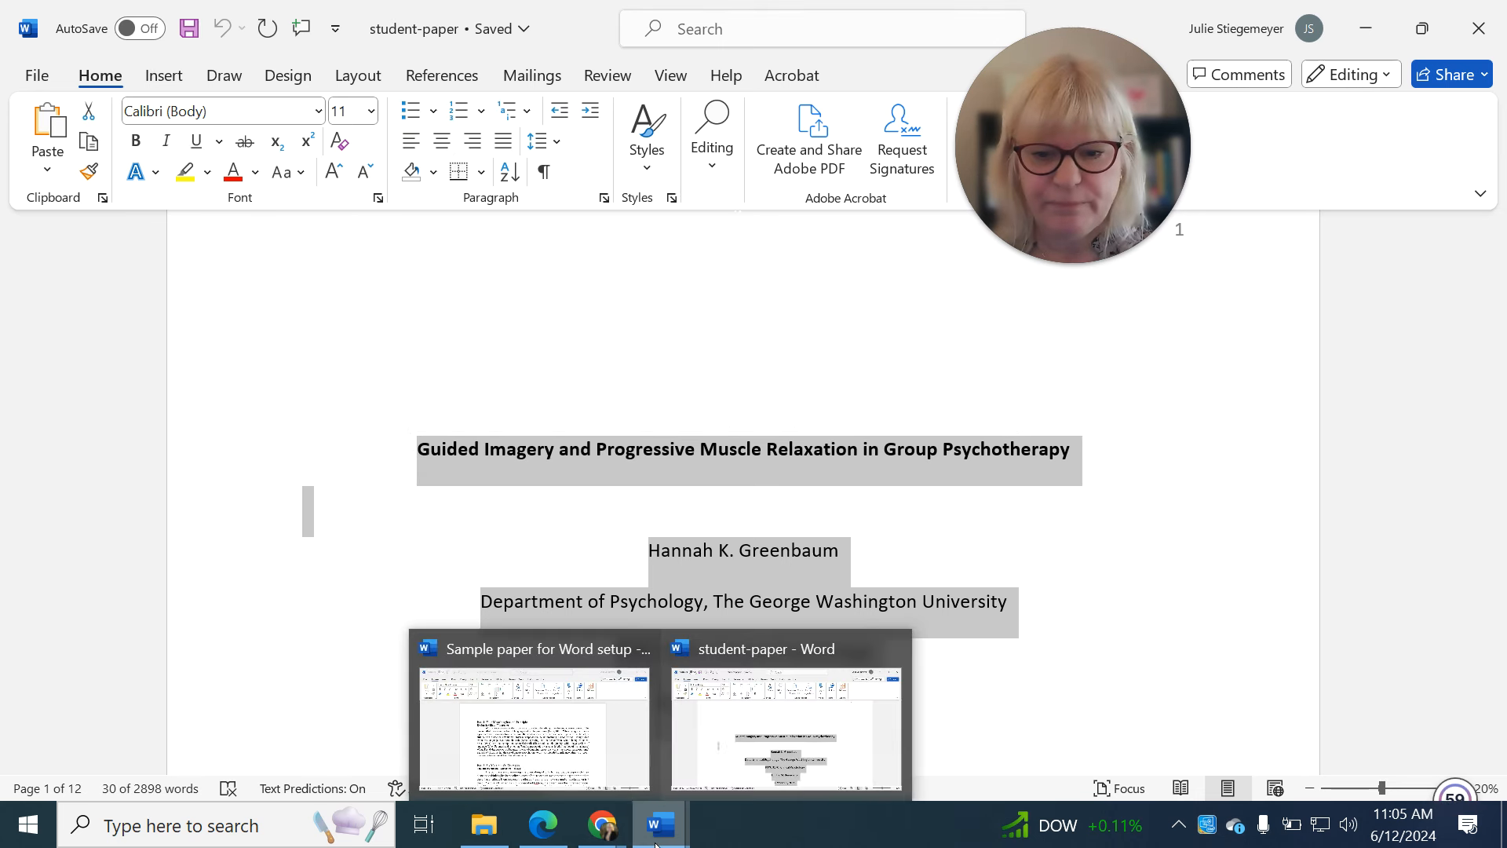
{"action": "left_click", "coordinate": [579, 745]}
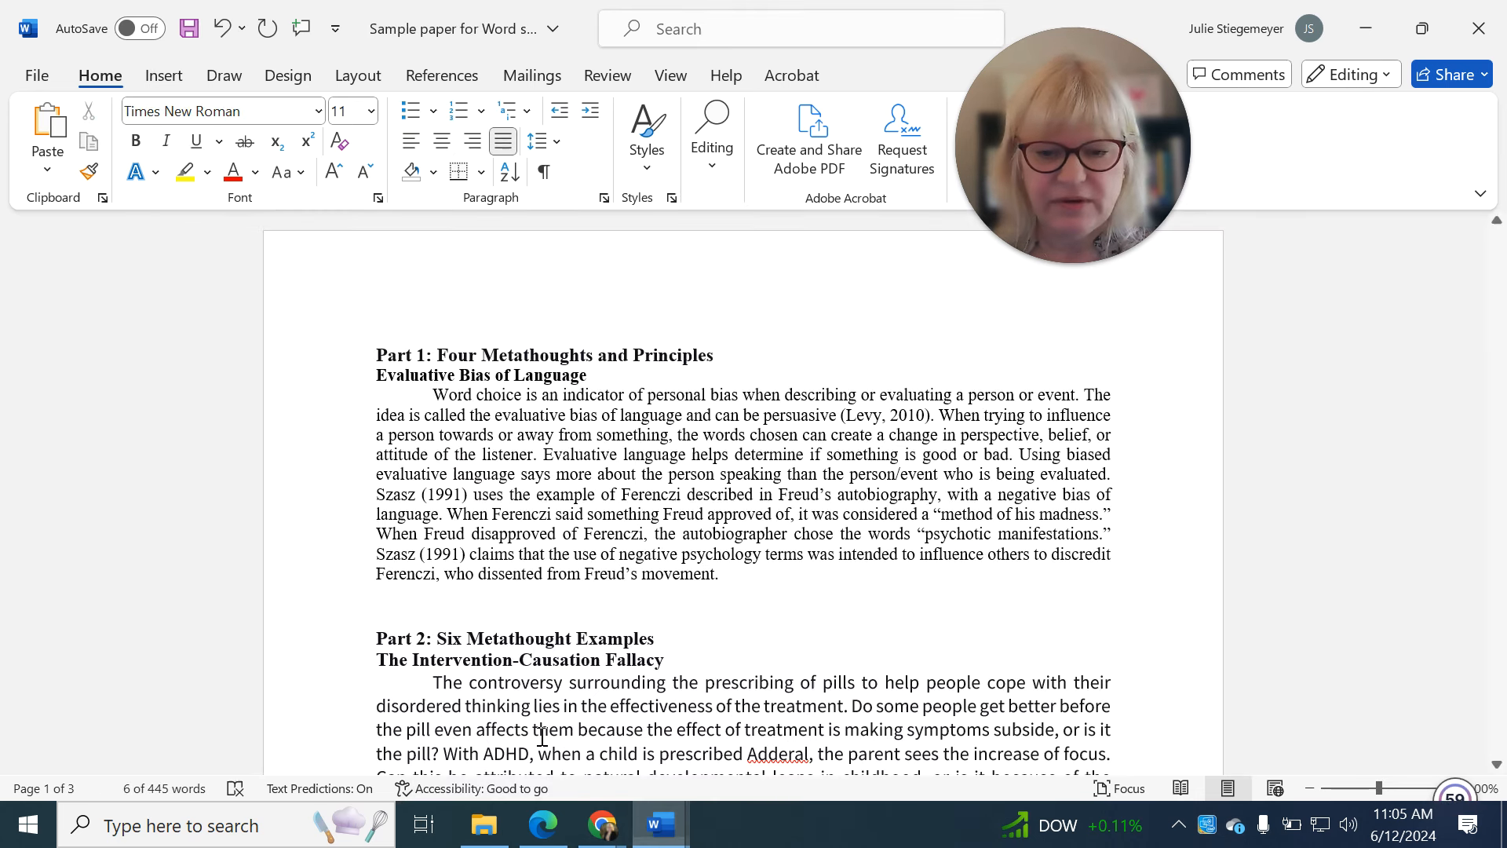
{"action": "key", "text": "ctrl+v"}
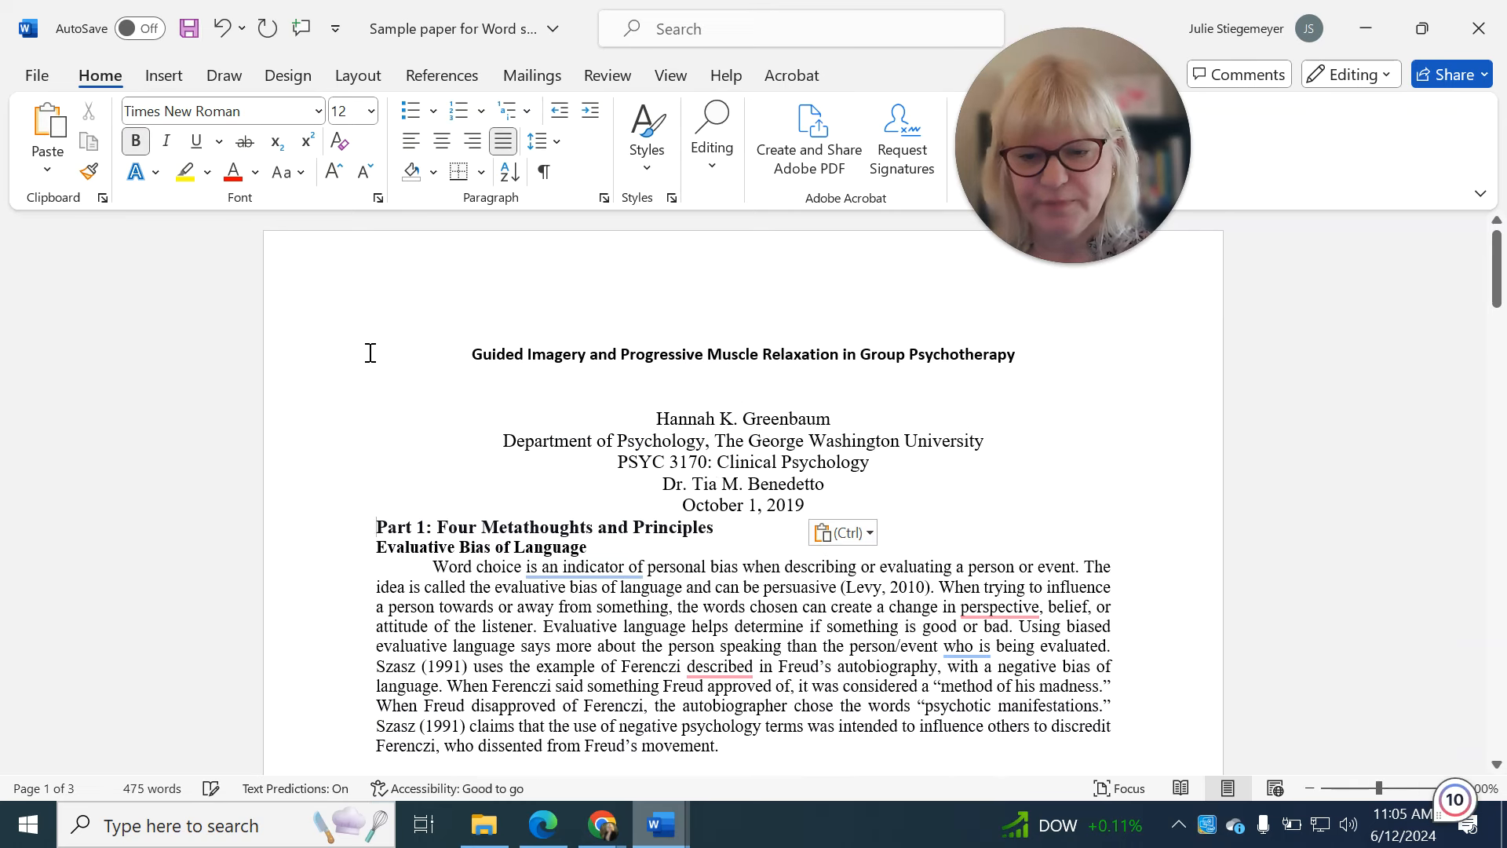
- Insert a page break before the "Part 1: Four Metathoughts and Principles" heading and check the separate title page
{"action": "scroll", "coordinate": [427, 429], "scroll_direction": "down", "scroll_amount": 1}
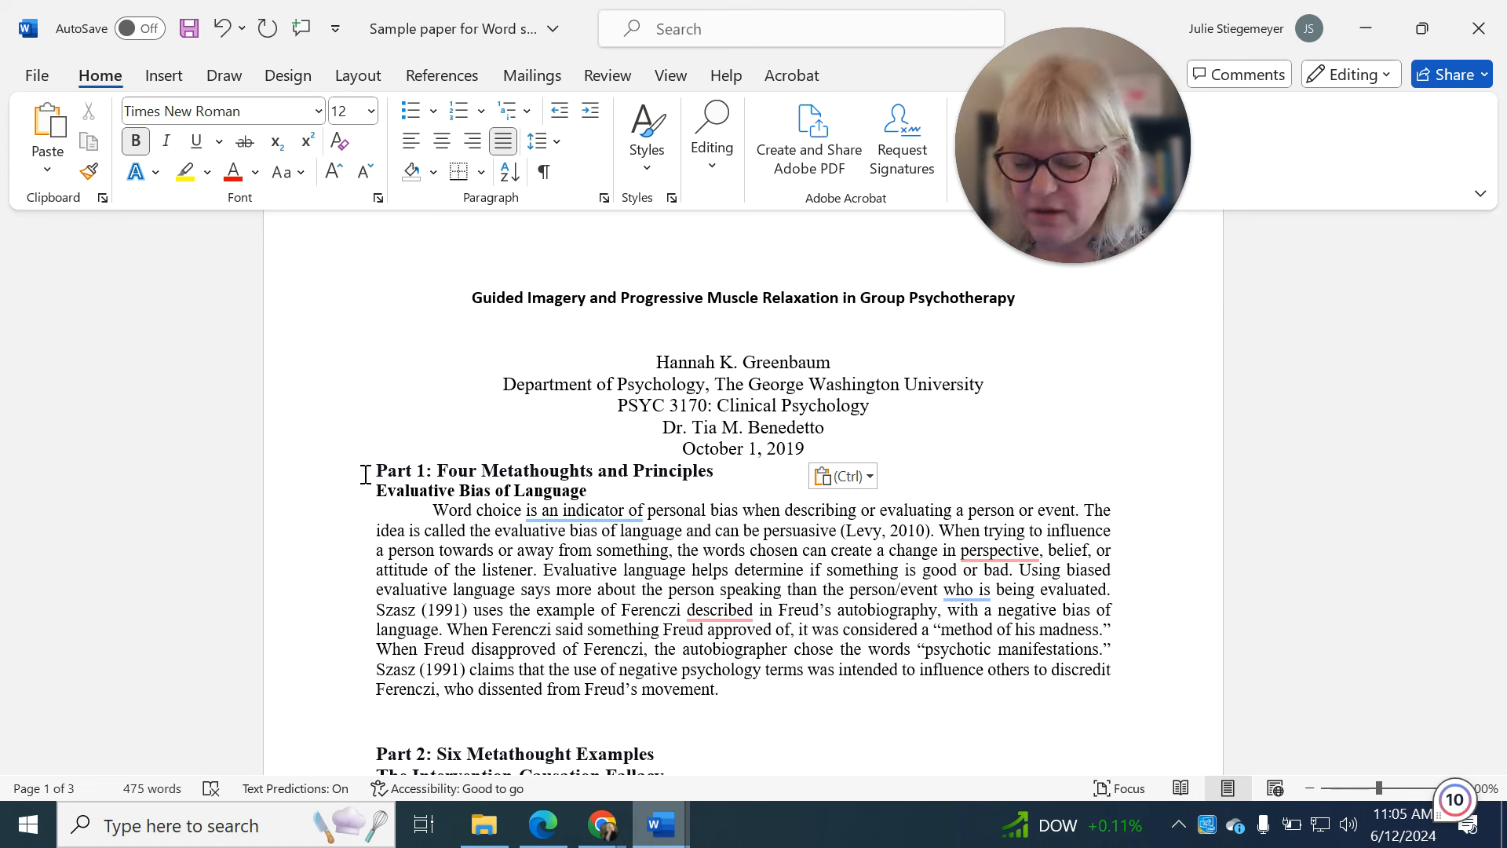
{"action": "key", "text": "ctrl+Return"}
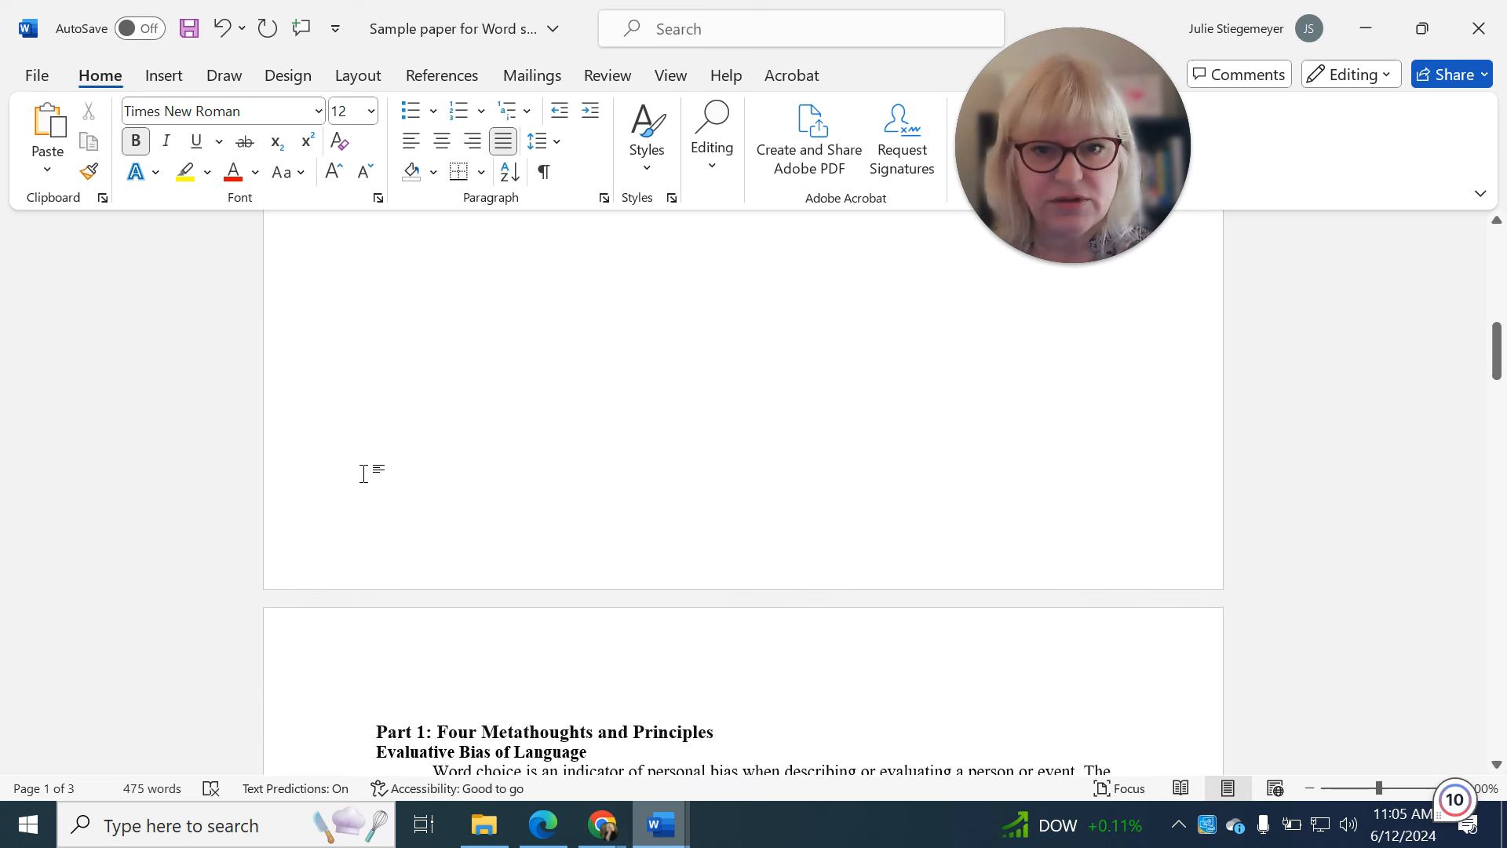
{"action": "scroll", "coordinate": [393, 528], "scroll_direction": "down", "scroll_amount": 5}
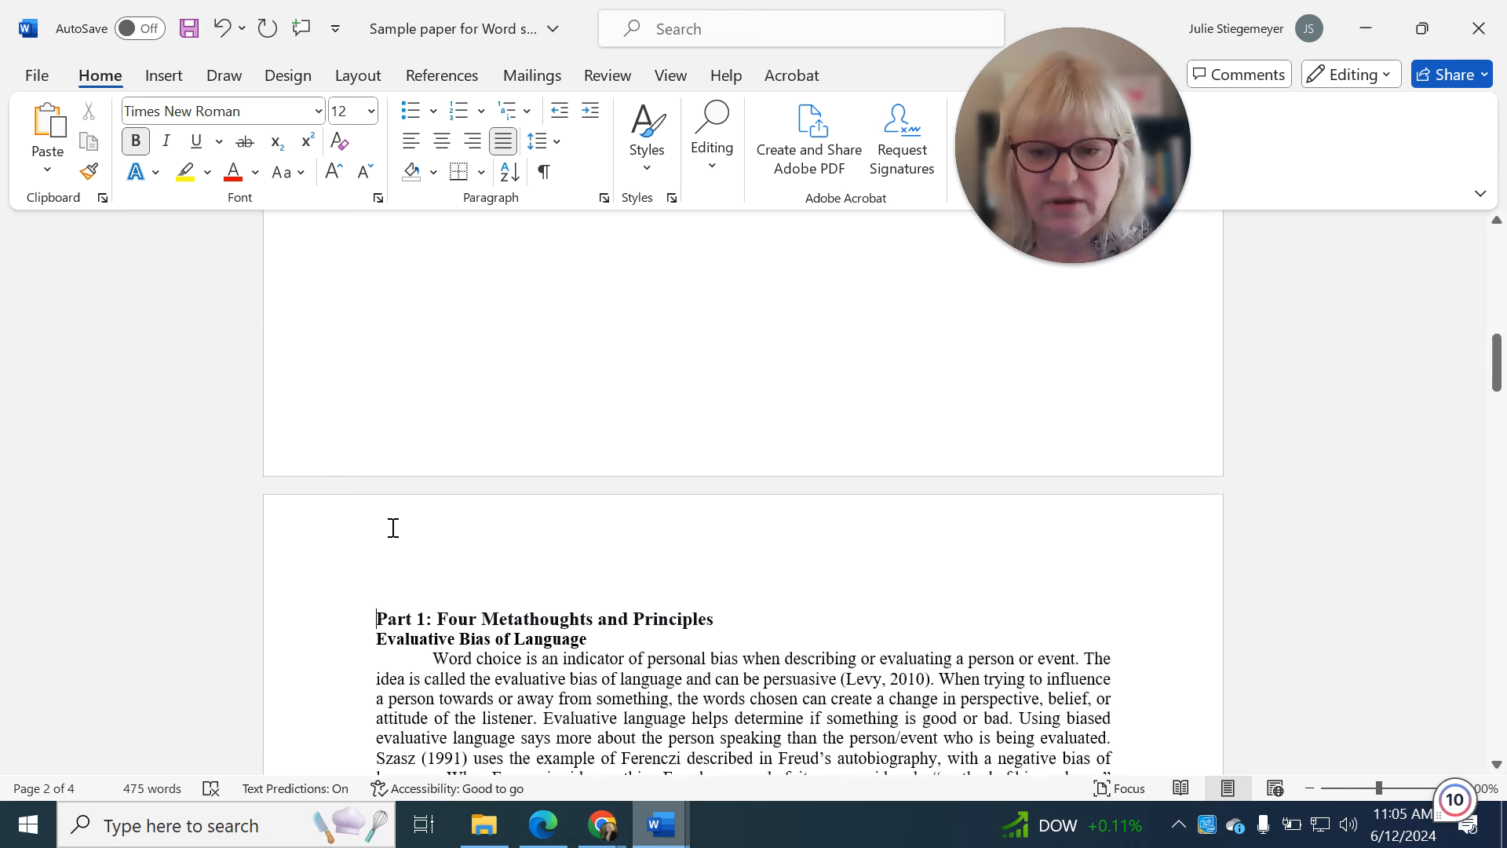
{"action": "scroll", "coordinate": [394, 528], "scroll_direction": "down", "scroll_amount": 1}
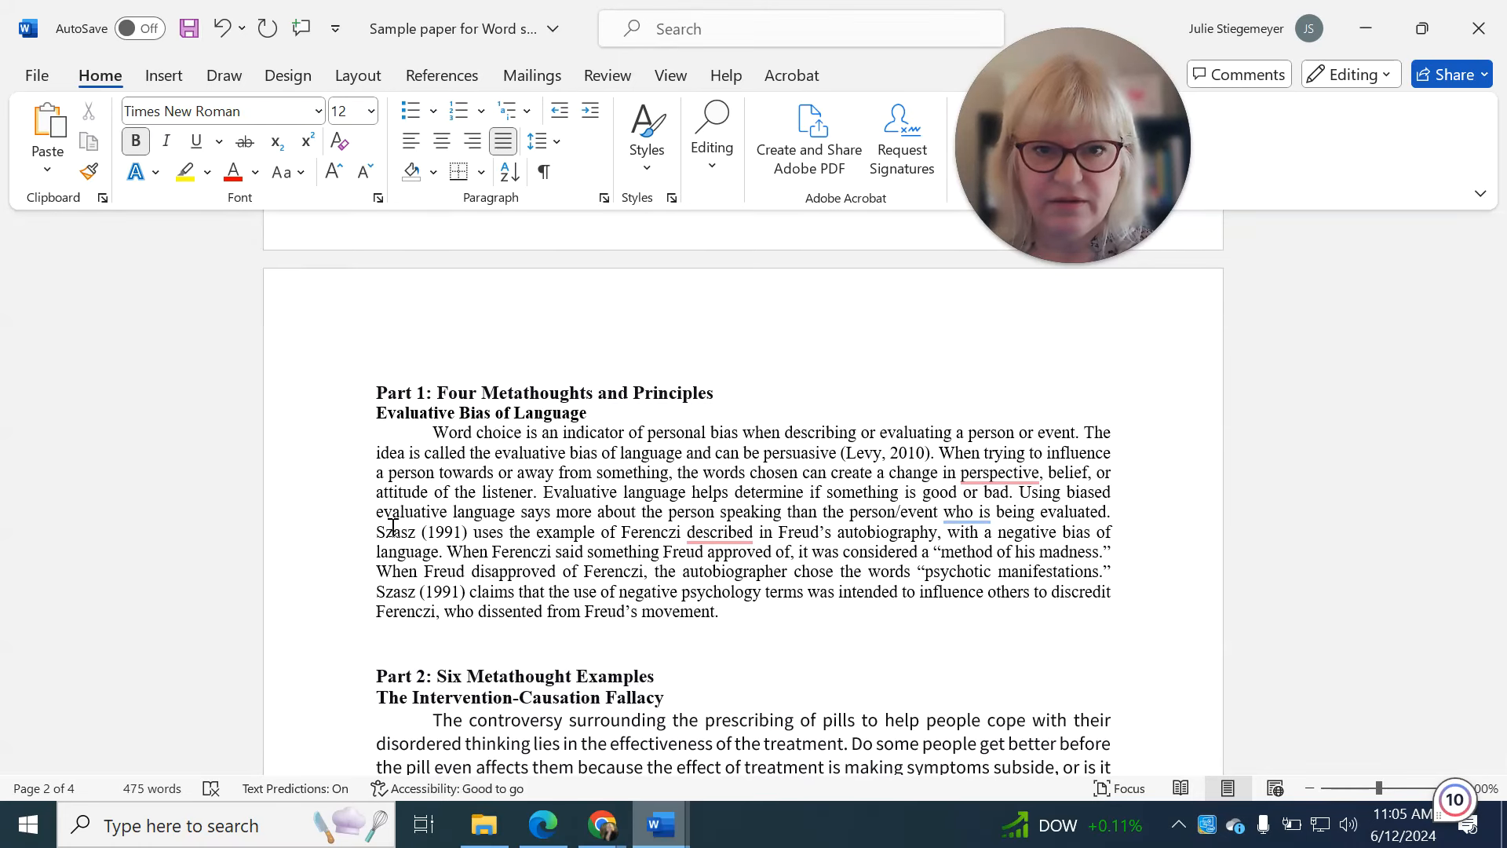
{"action": "scroll", "coordinate": [393, 527], "scroll_direction": "up", "scroll_amount": 15}
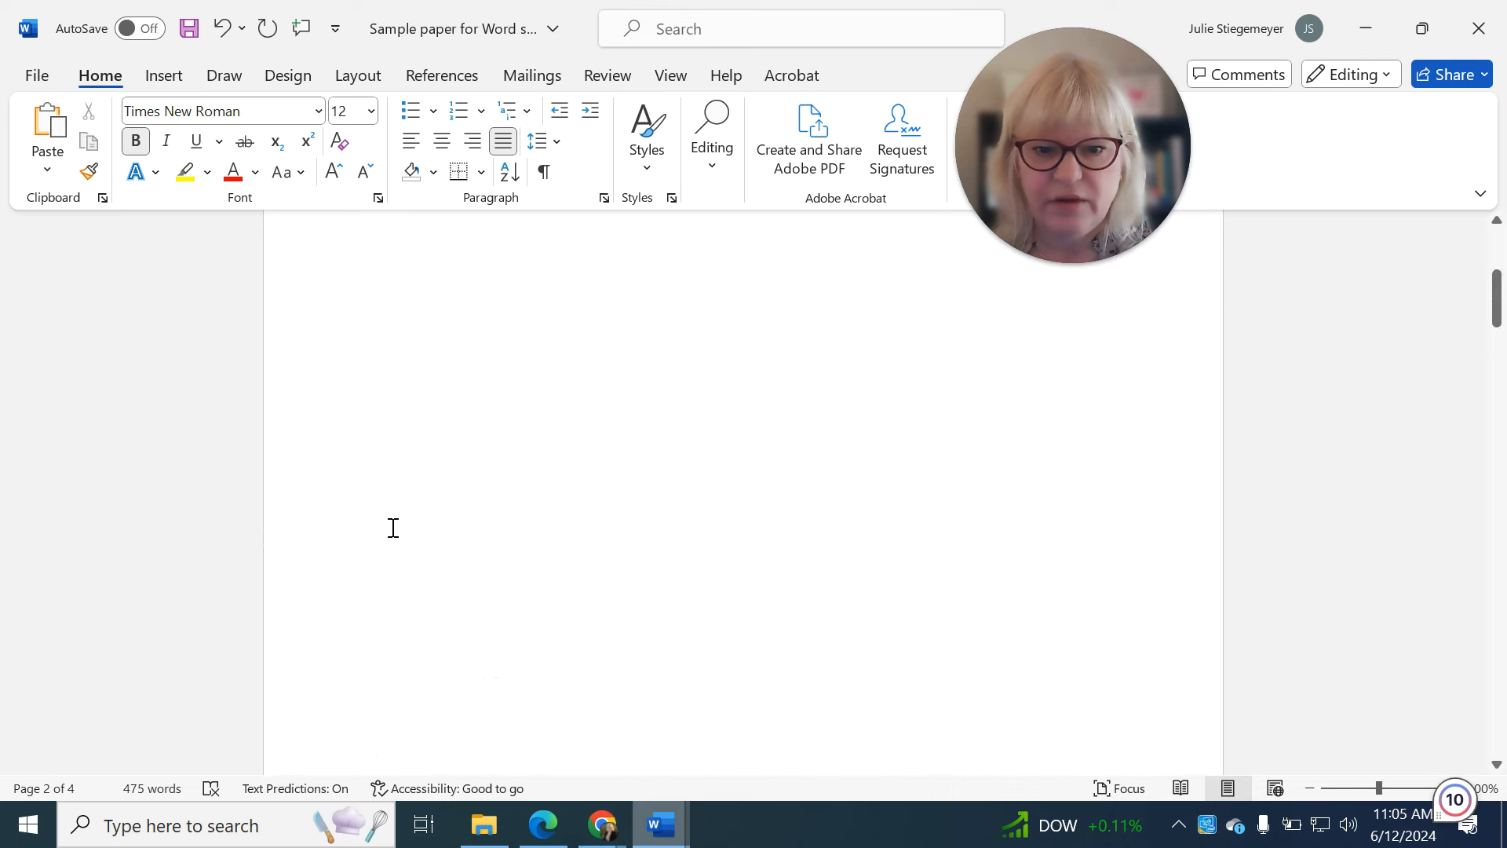
{"action": "scroll", "coordinate": [393, 528], "scroll_direction": "up", "scroll_amount": 2}
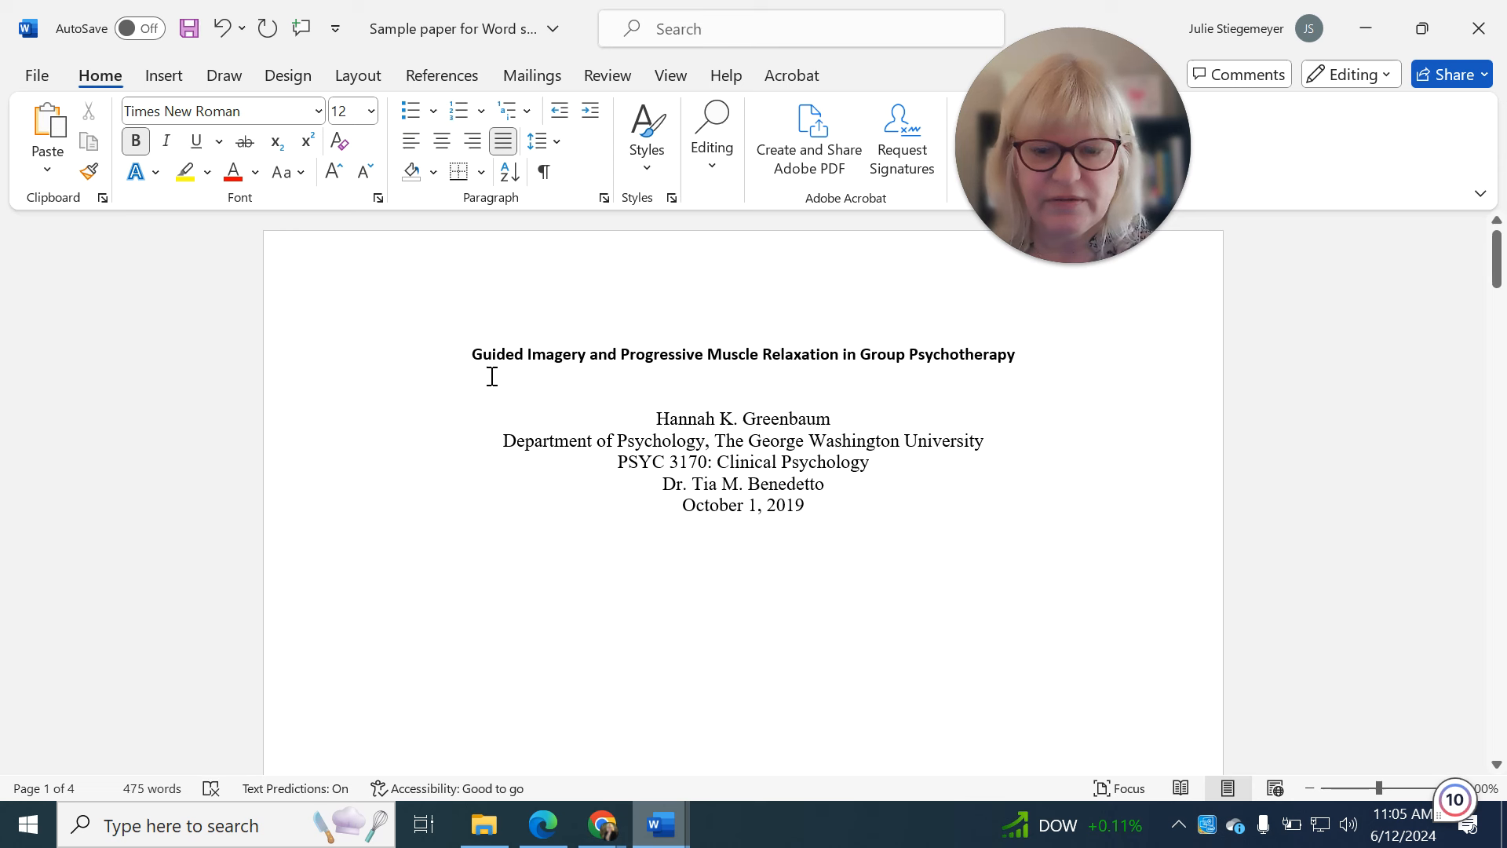
- Add a right-aligned page number to the header using the Plain Number 3 style, then return to the body text
{"action": "double_click", "coordinate": [639, 268]}
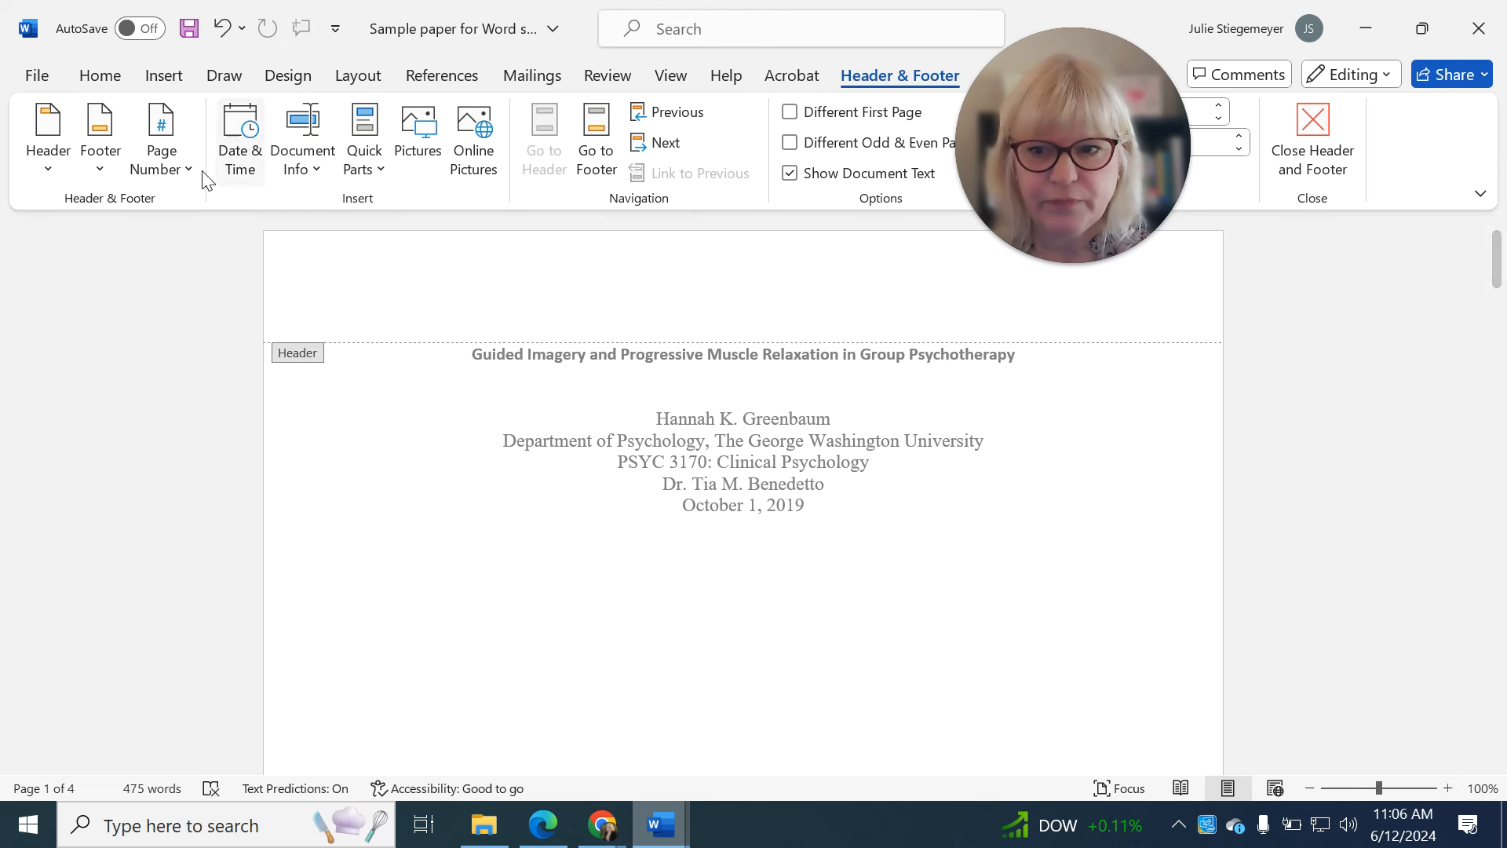
{"action": "left_click", "coordinate": [188, 170]}
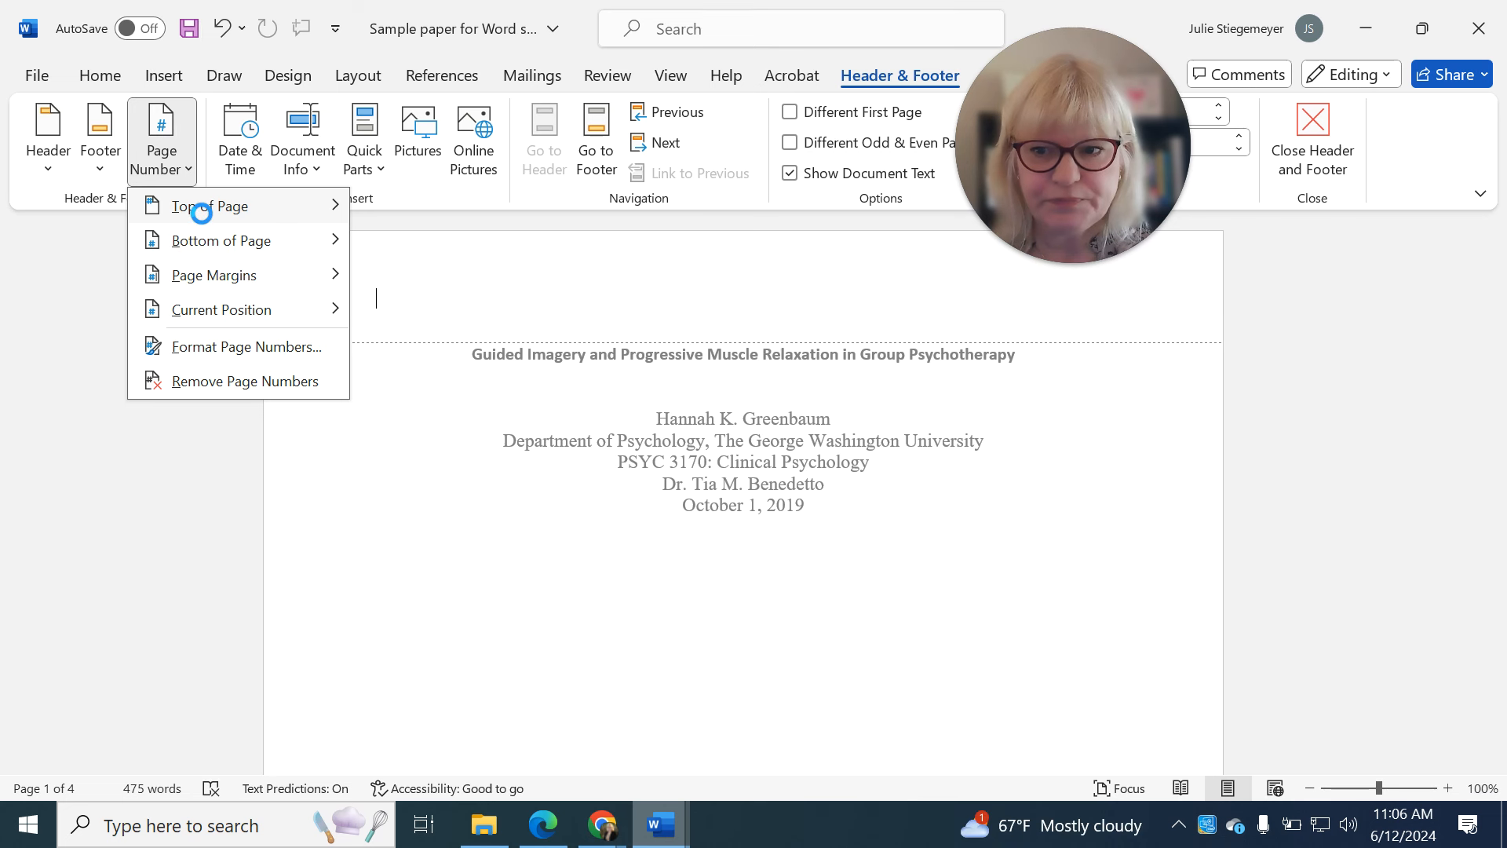
{"action": "mouse_move", "coordinate": [203, 220]}
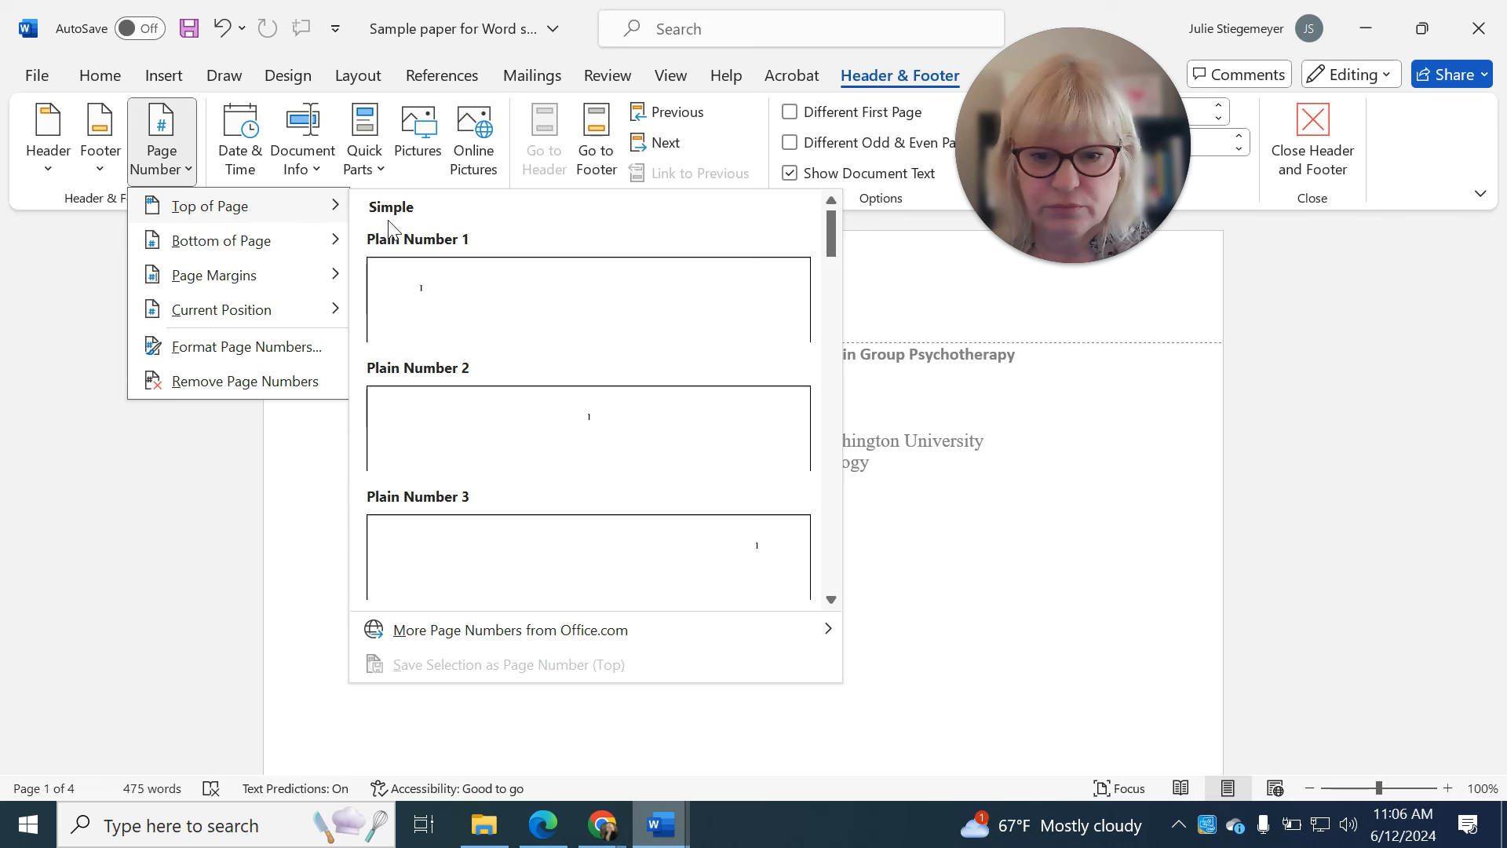
{"action": "left_click", "coordinate": [716, 559]}
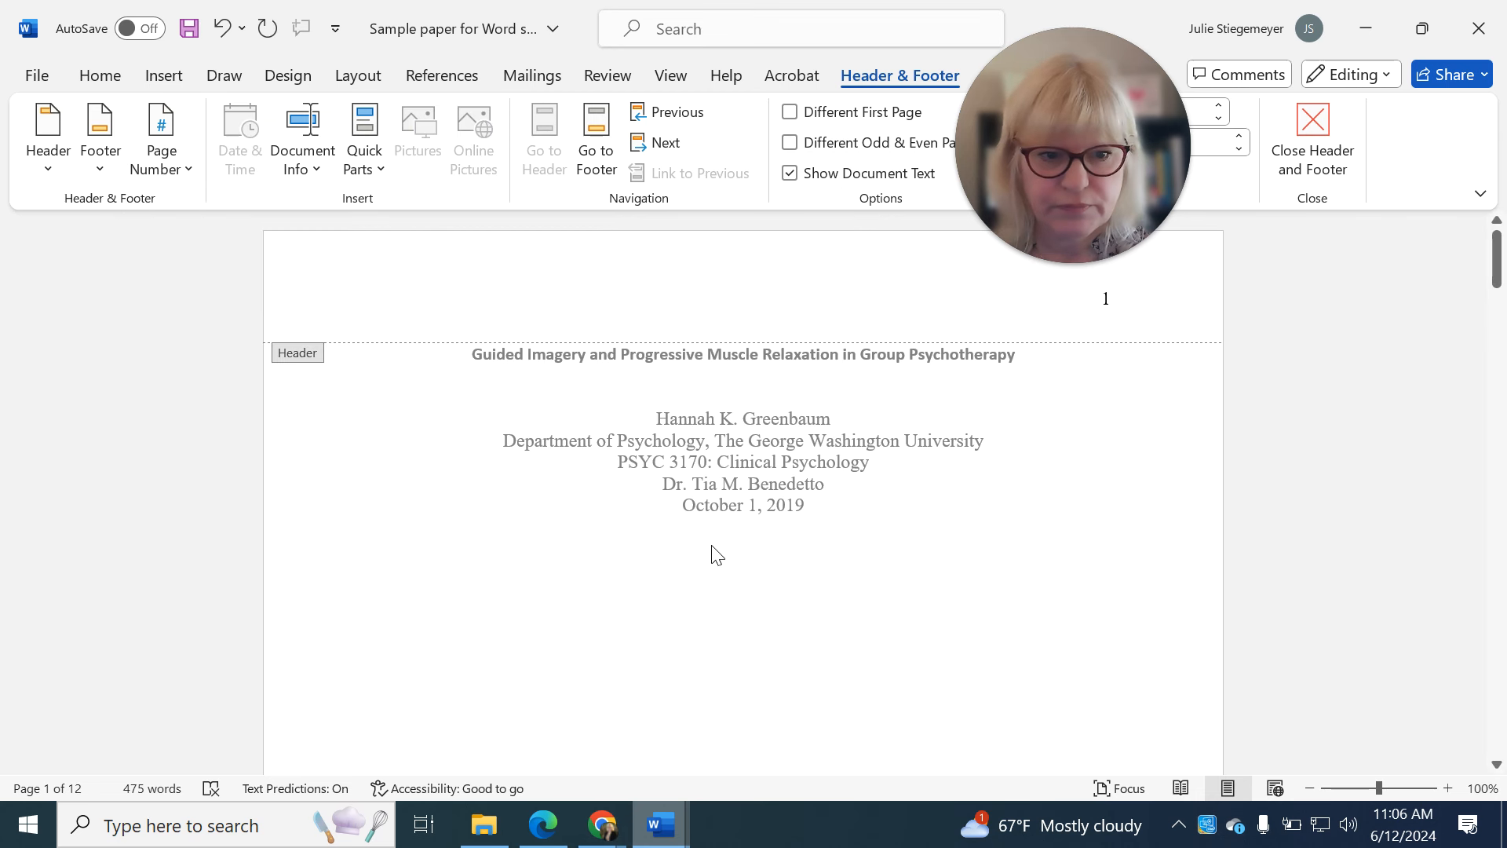
{"action": "double_click", "coordinate": [717, 530]}
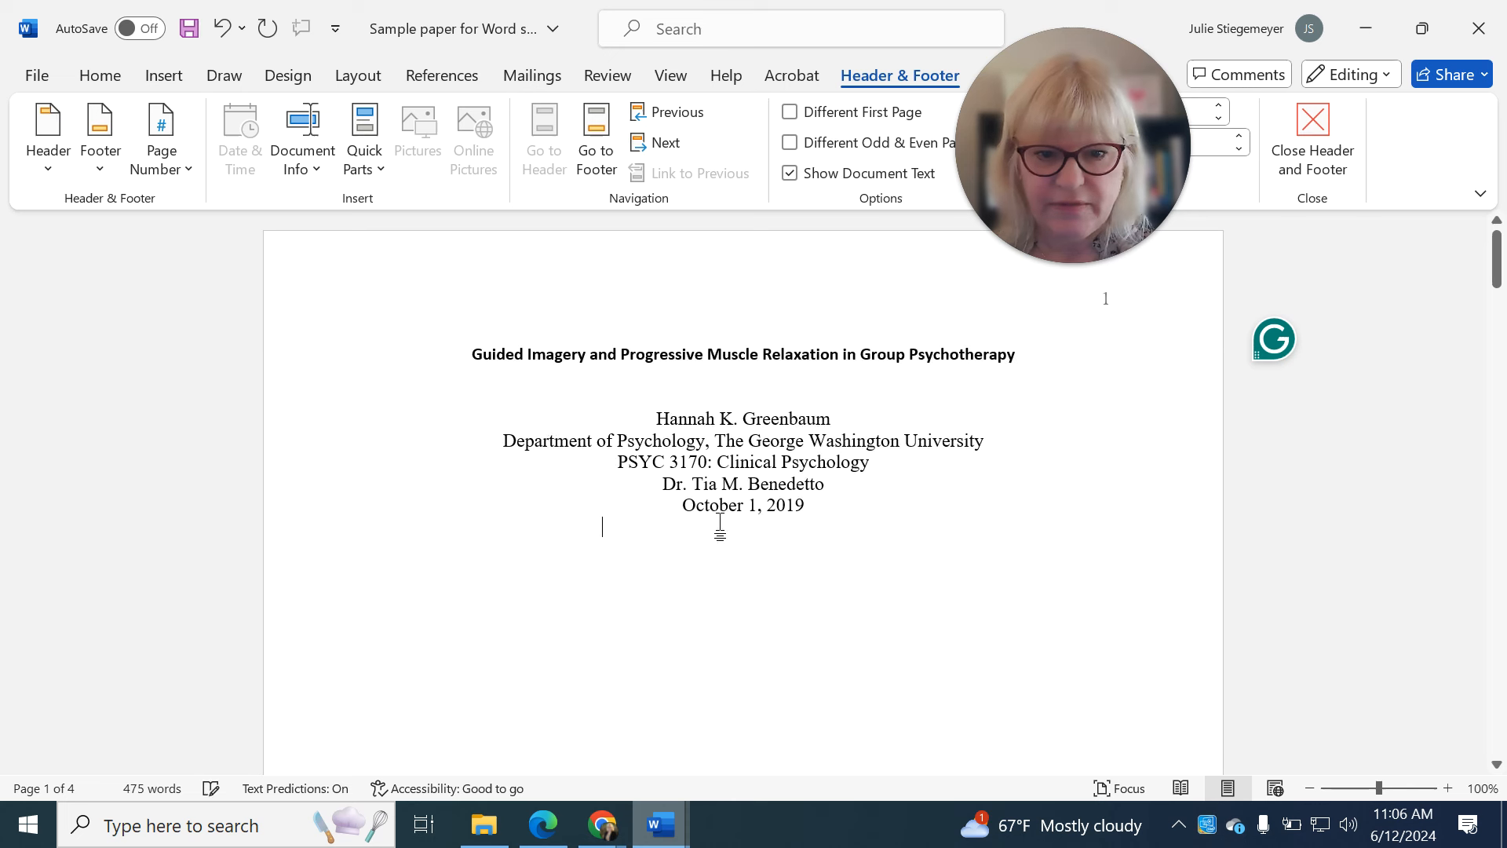
- Add four blank lines above the paper title to move the title block down the page
{"action": "left_click", "coordinate": [472, 357]}
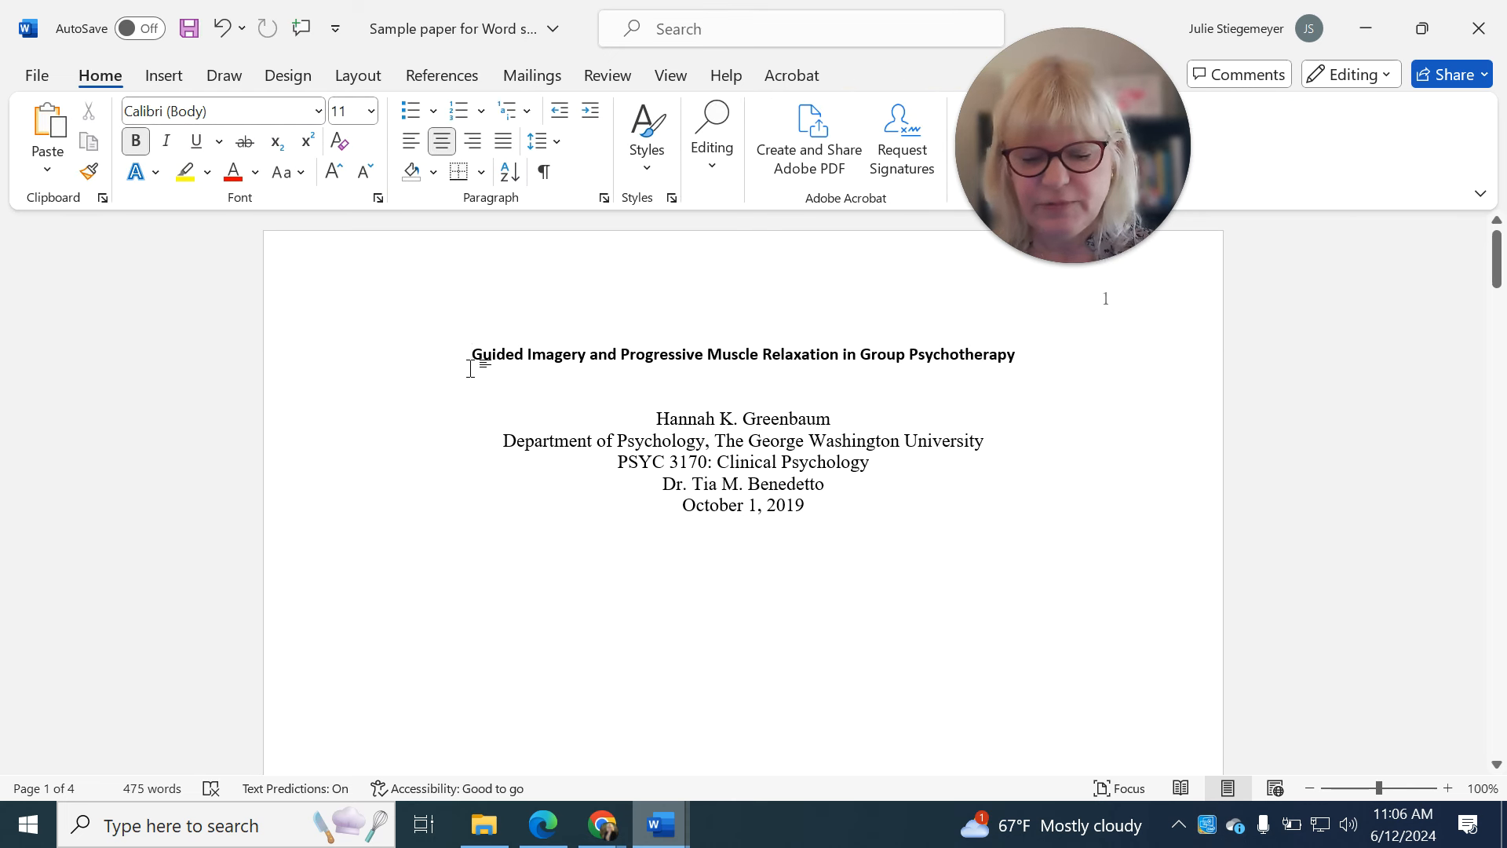
{"action": "key", "text": "Return"}
{"action": "key", "text": "Return"}
{"action": "key", "text": "Return"}
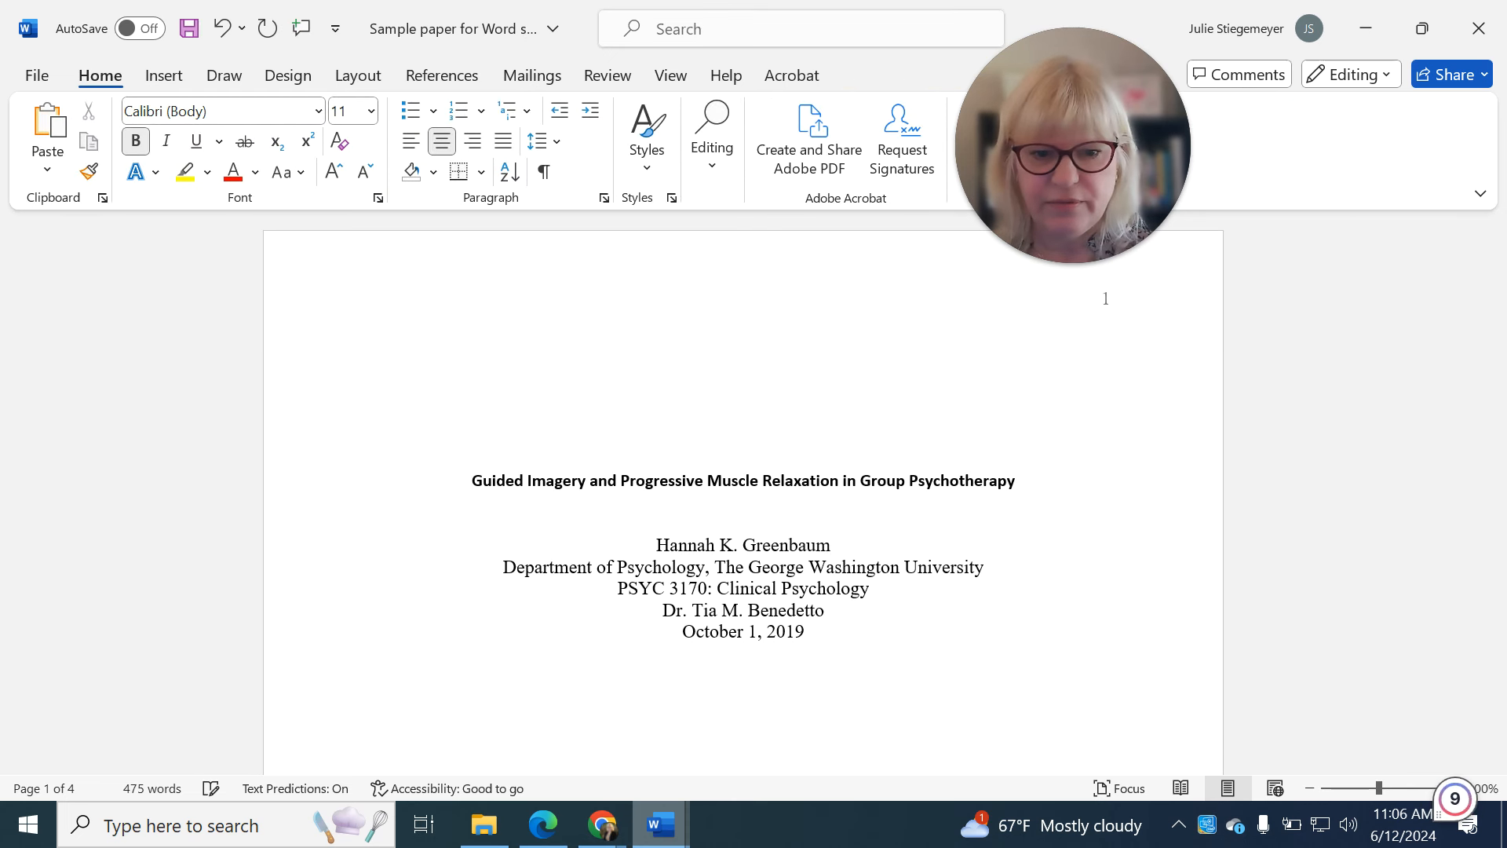
{"action": "key", "text": "Return"}
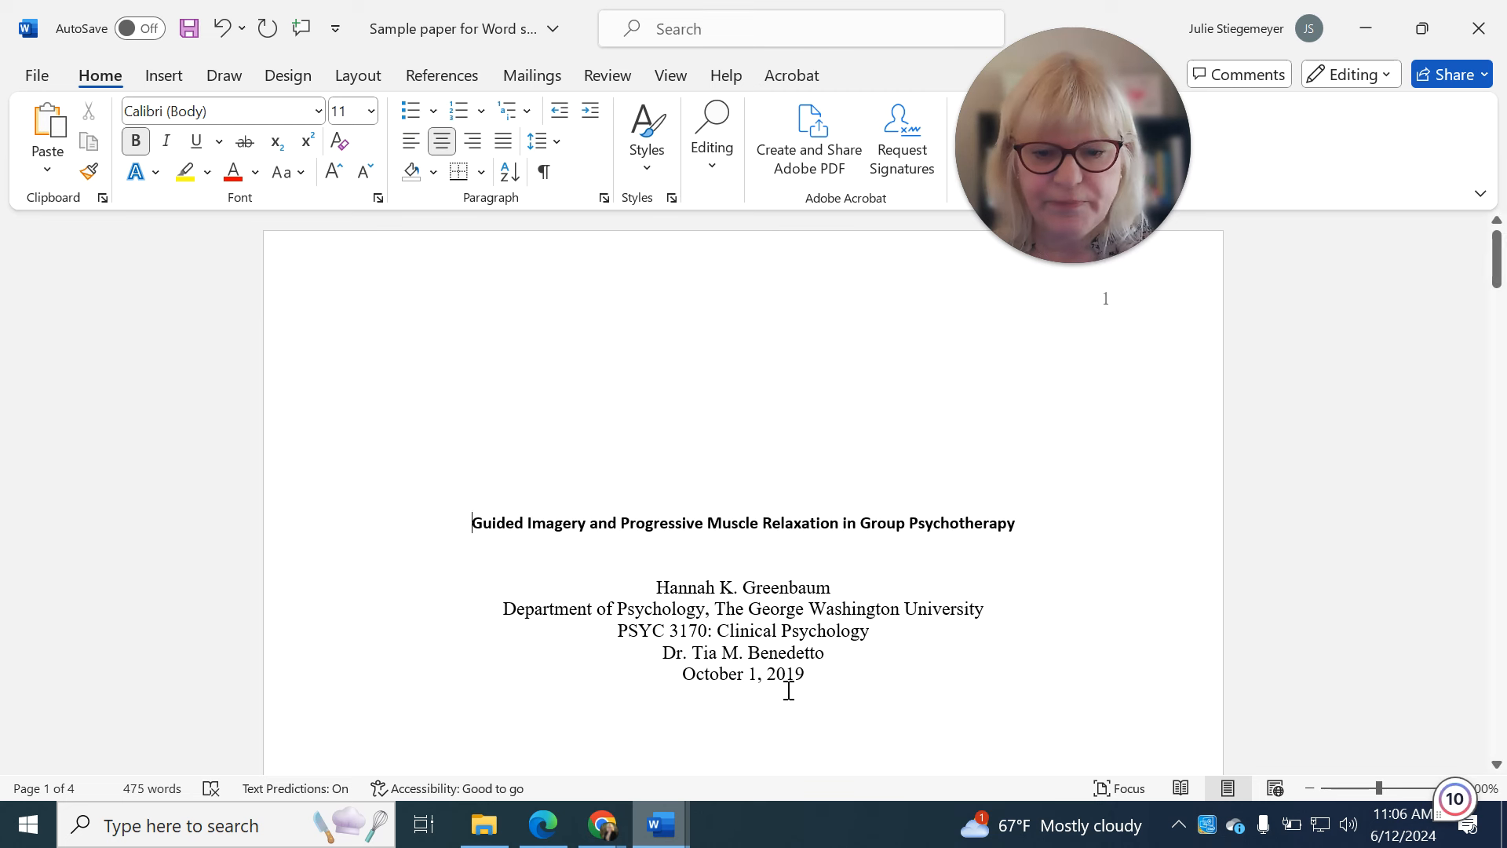
- Format the whole document in Times New Roman, size 12, with 2.0 line spacing
{"action": "left_click_drag", "start_coordinate": [833, 672], "coordinate": [474, 514]}
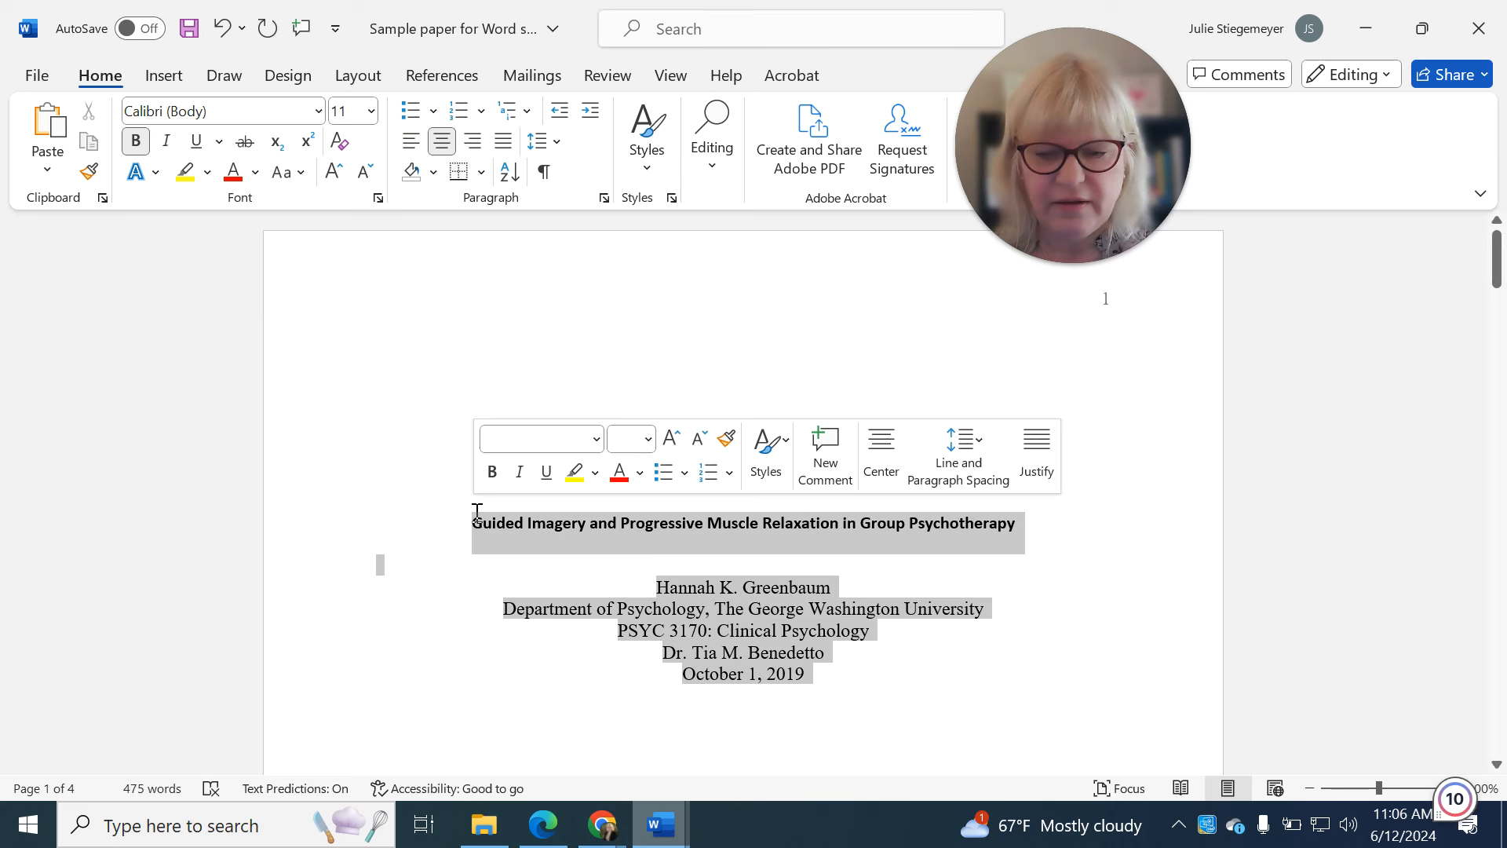
{"action": "key", "text": "ctrl+a"}
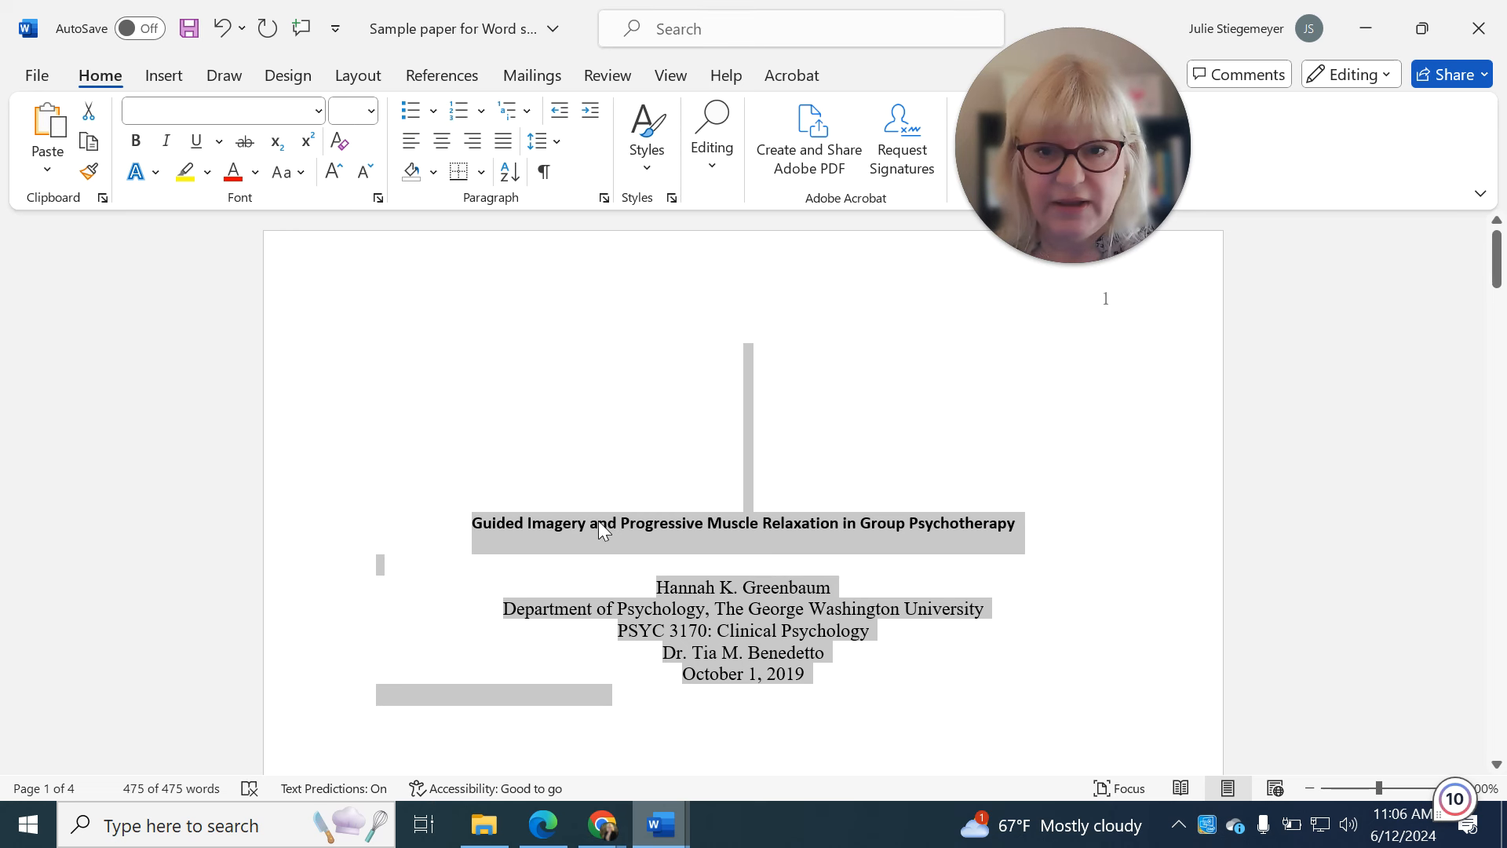
{"action": "left_click", "coordinate": [318, 115]}
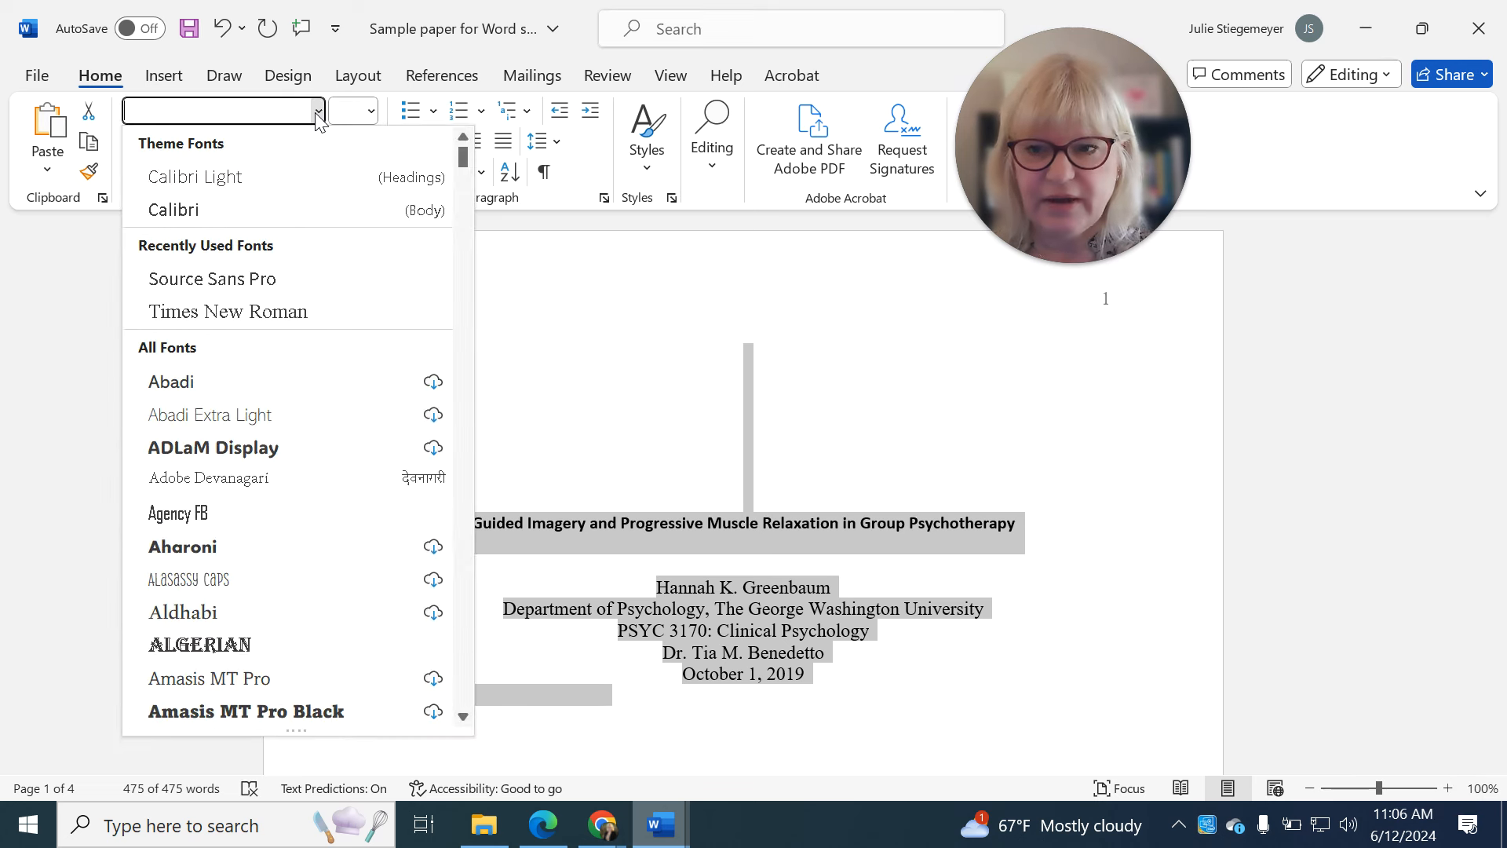
{"action": "left_click", "coordinate": [350, 317]}
{"action": "key", "text": "ctrl+a"}
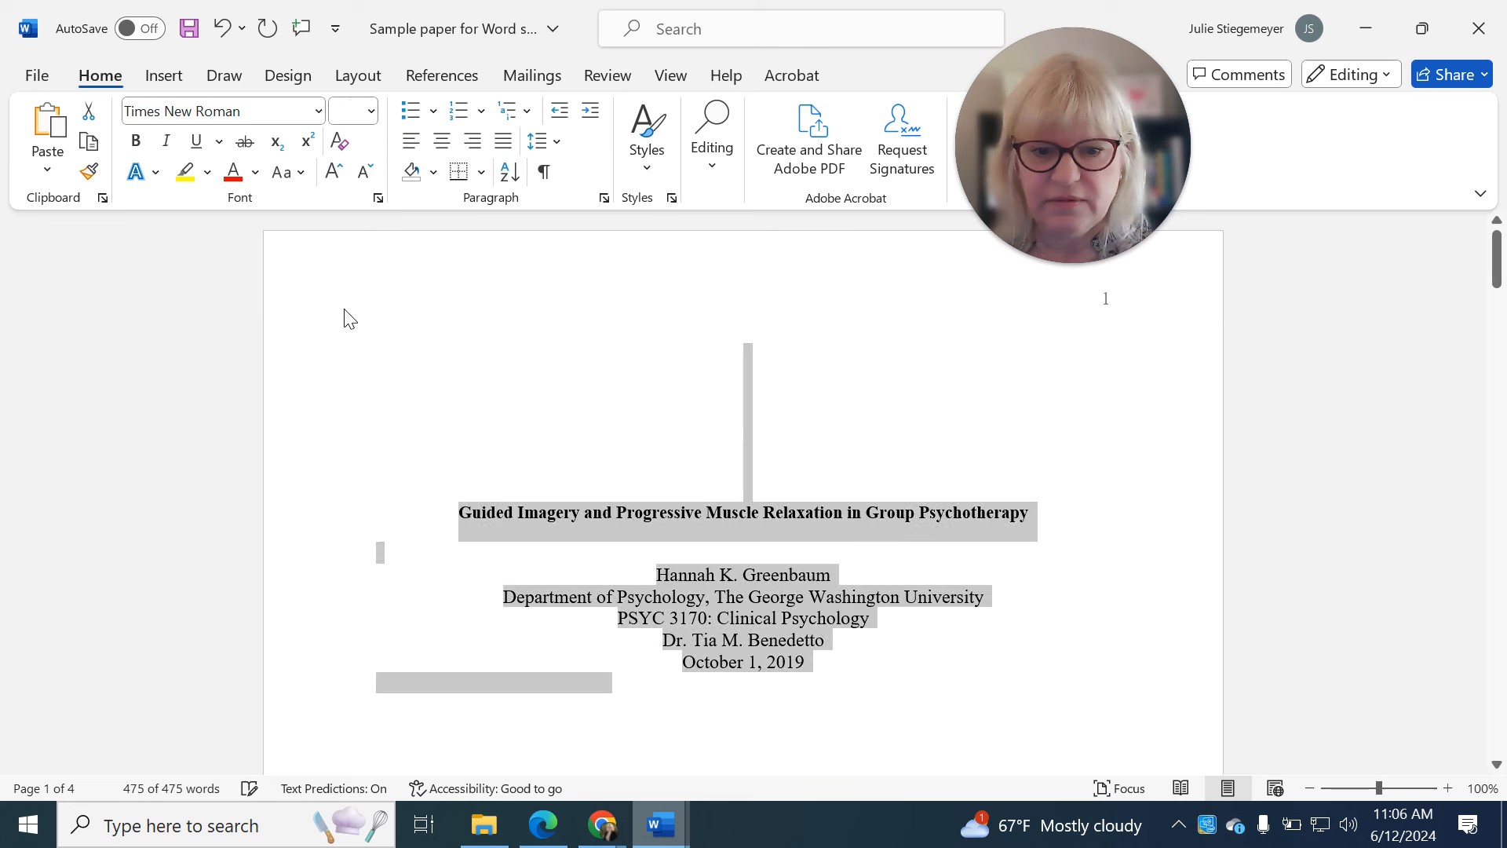
{"action": "left_click", "coordinate": [372, 110]}
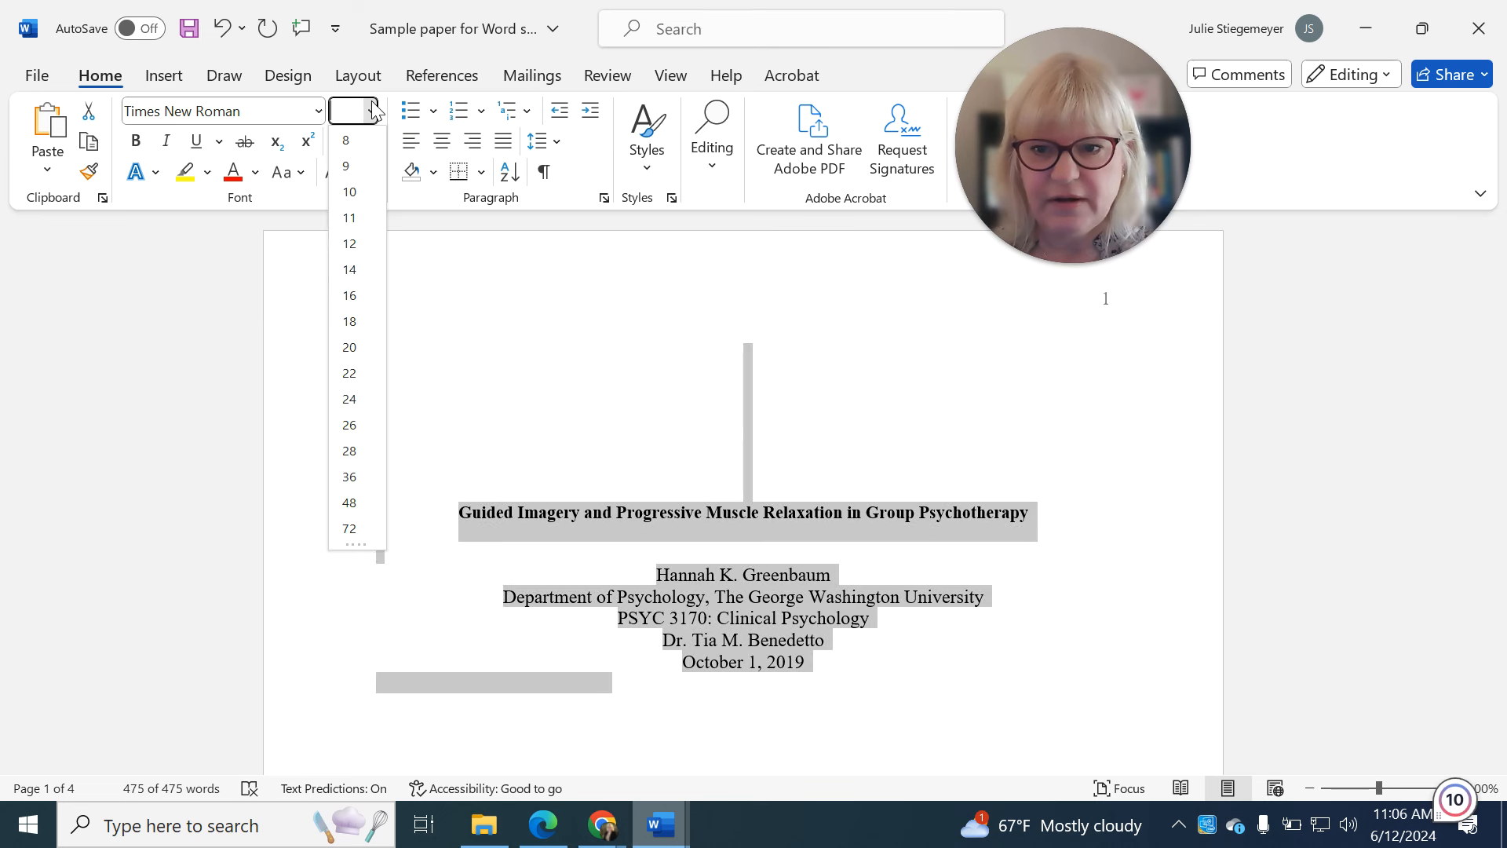
{"action": "left_click", "coordinate": [343, 244]}
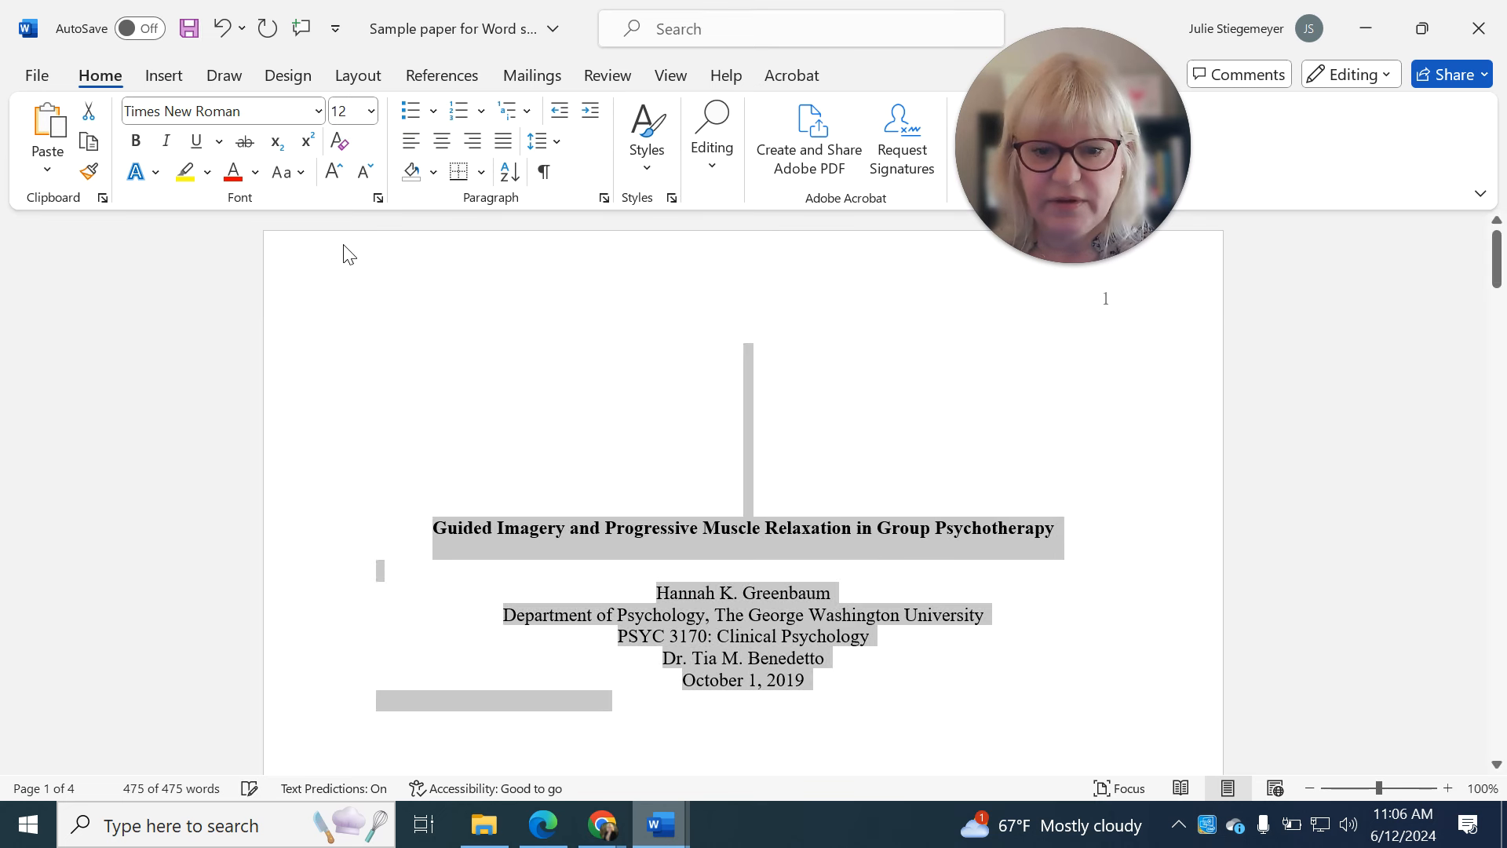
{"action": "left_click", "coordinate": [560, 146]}
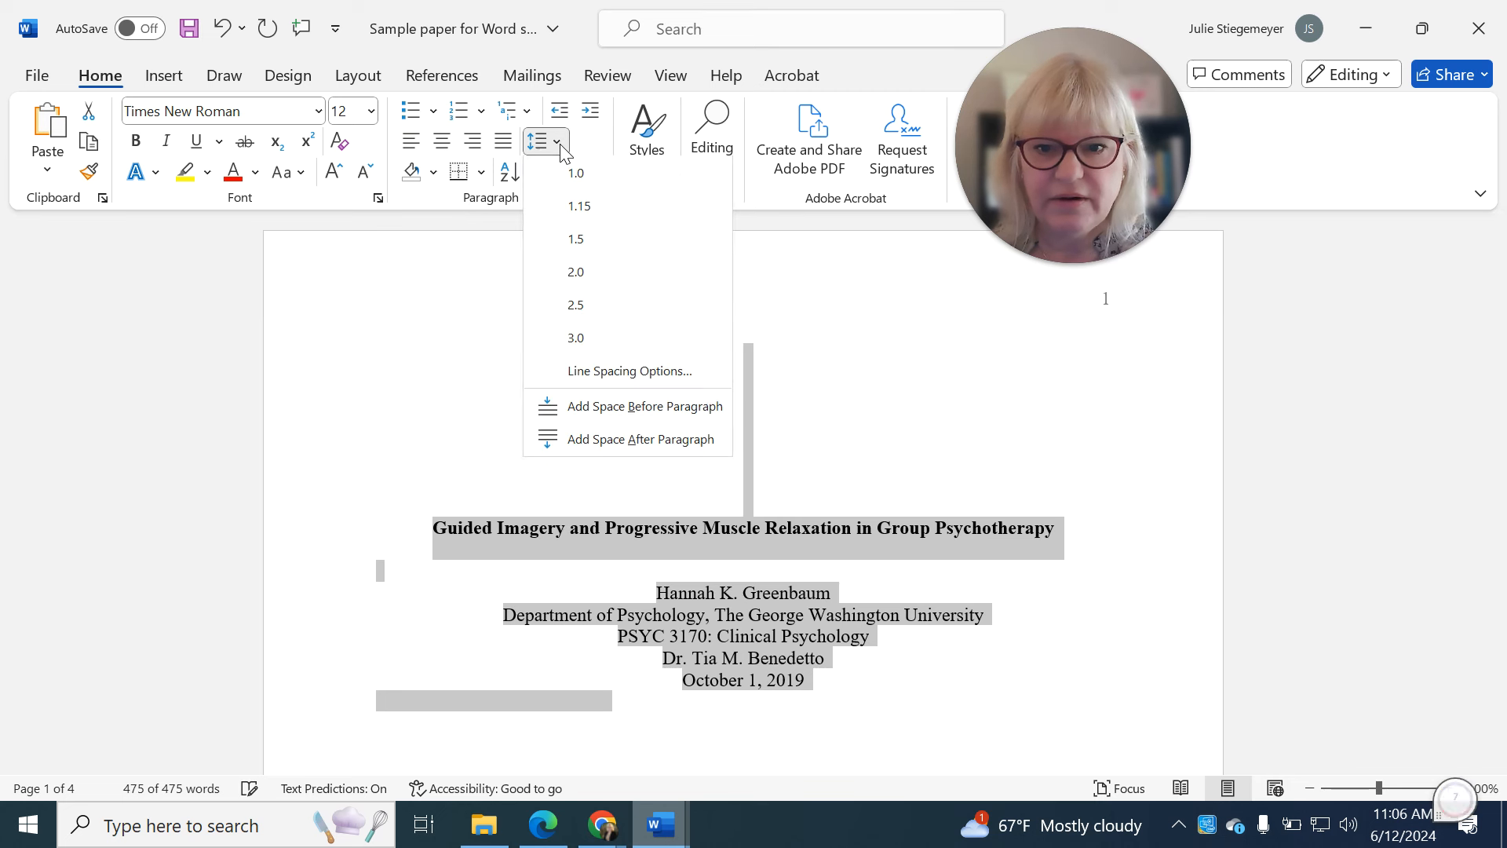
{"action": "left_click", "coordinate": [599, 281]}
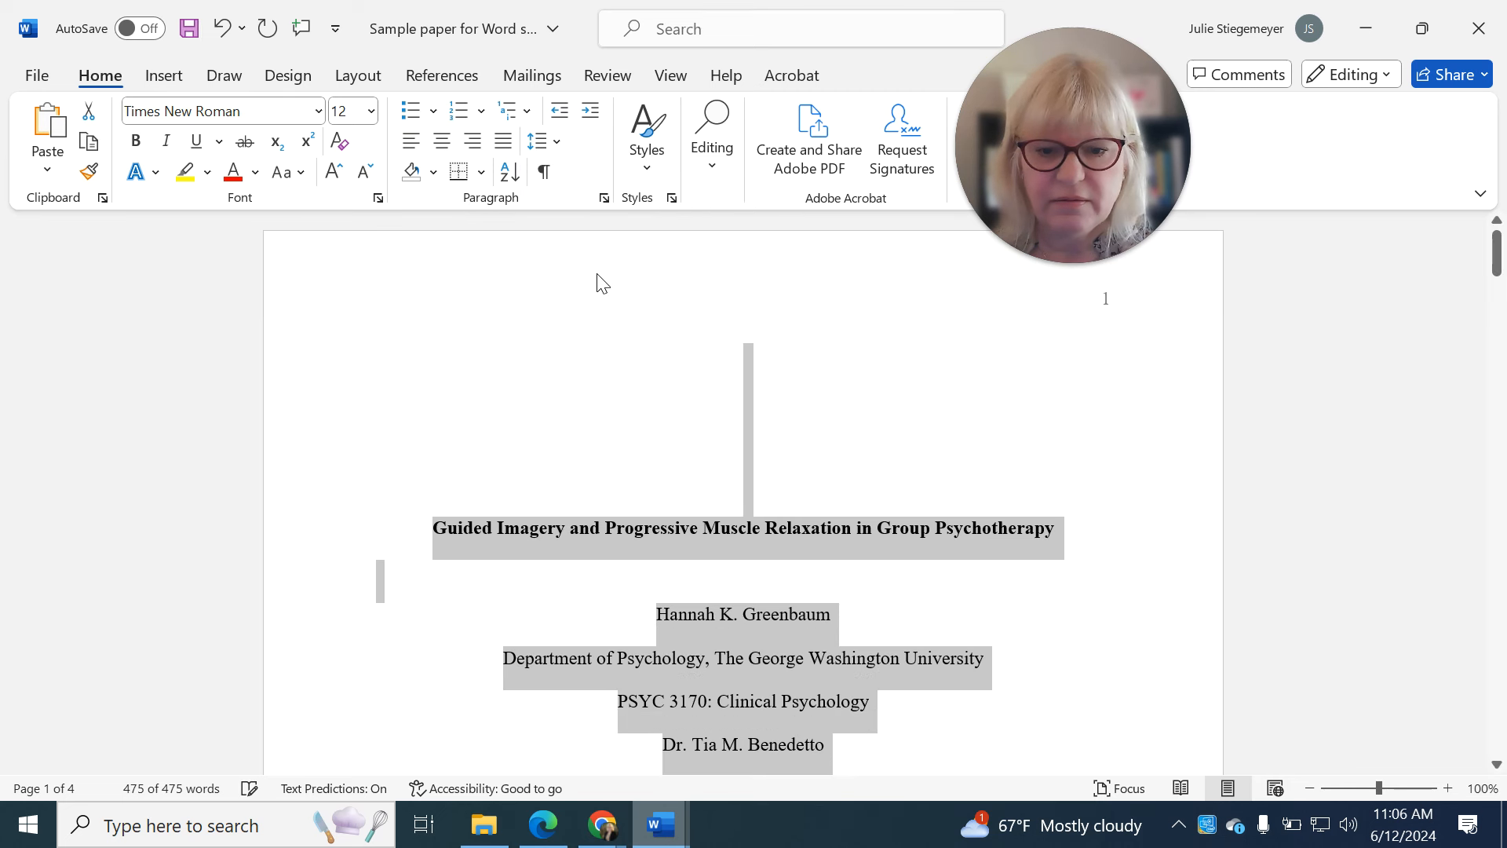
- Review the double-spaced title block and the start of the body text on the following page
{"action": "left_click", "coordinate": [605, 436]}
{"action": "scroll", "coordinate": [605, 436], "scroll_direction": "down", "scroll_amount": 2}
{"action": "scroll", "coordinate": [605, 436], "scroll_direction": "down", "scroll_amount": 1}
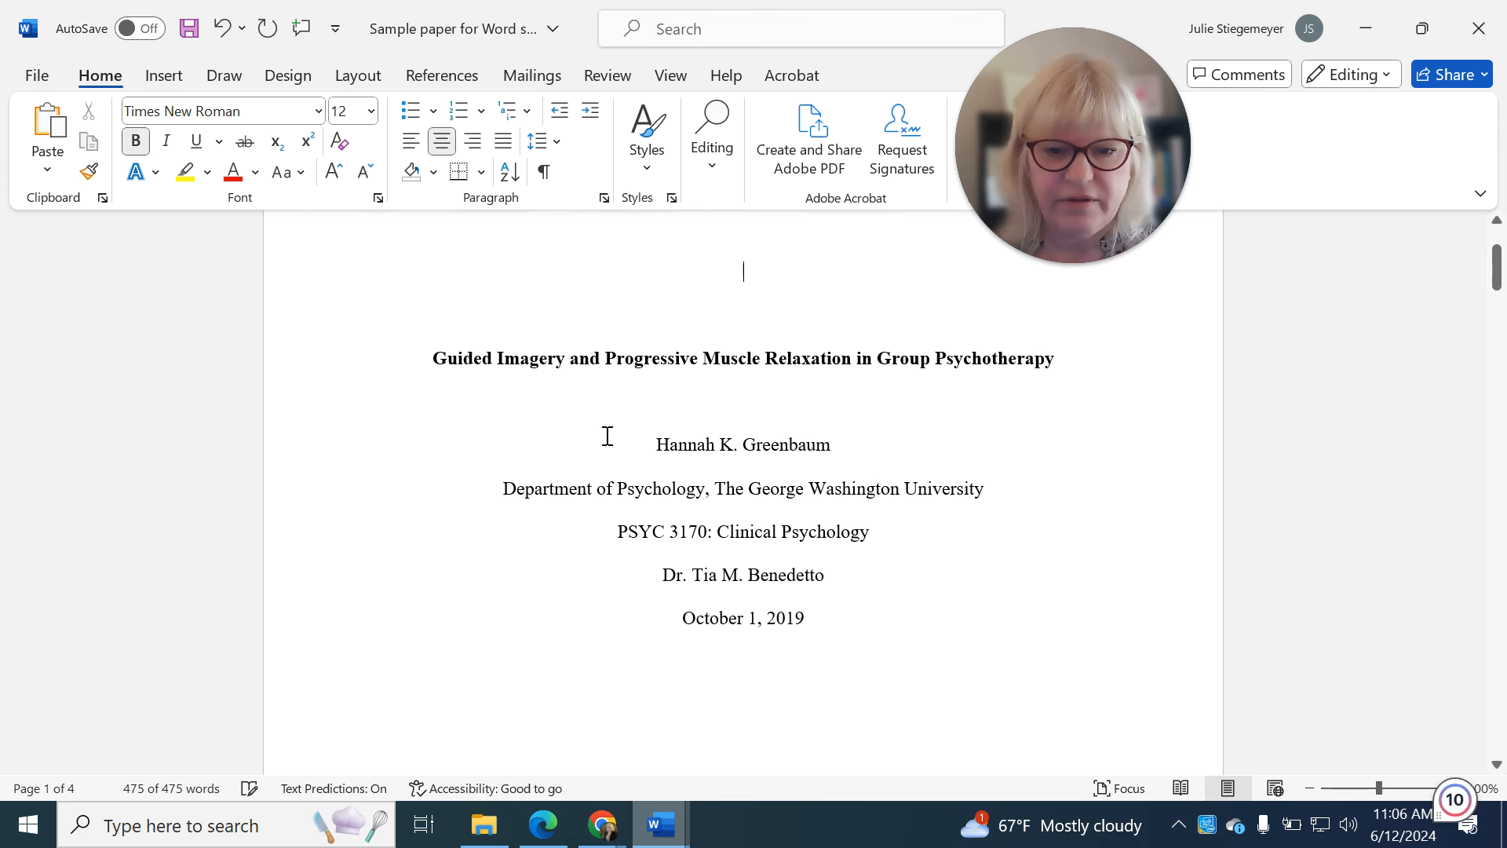
{"action": "scroll", "coordinate": [606, 436], "scroll_direction": "down", "scroll_amount": 2}
{"action": "left_click_drag", "start_coordinate": [858, 339], "coordinate": [656, 346]}
{"action": "left_click", "coordinate": [680, 407]}
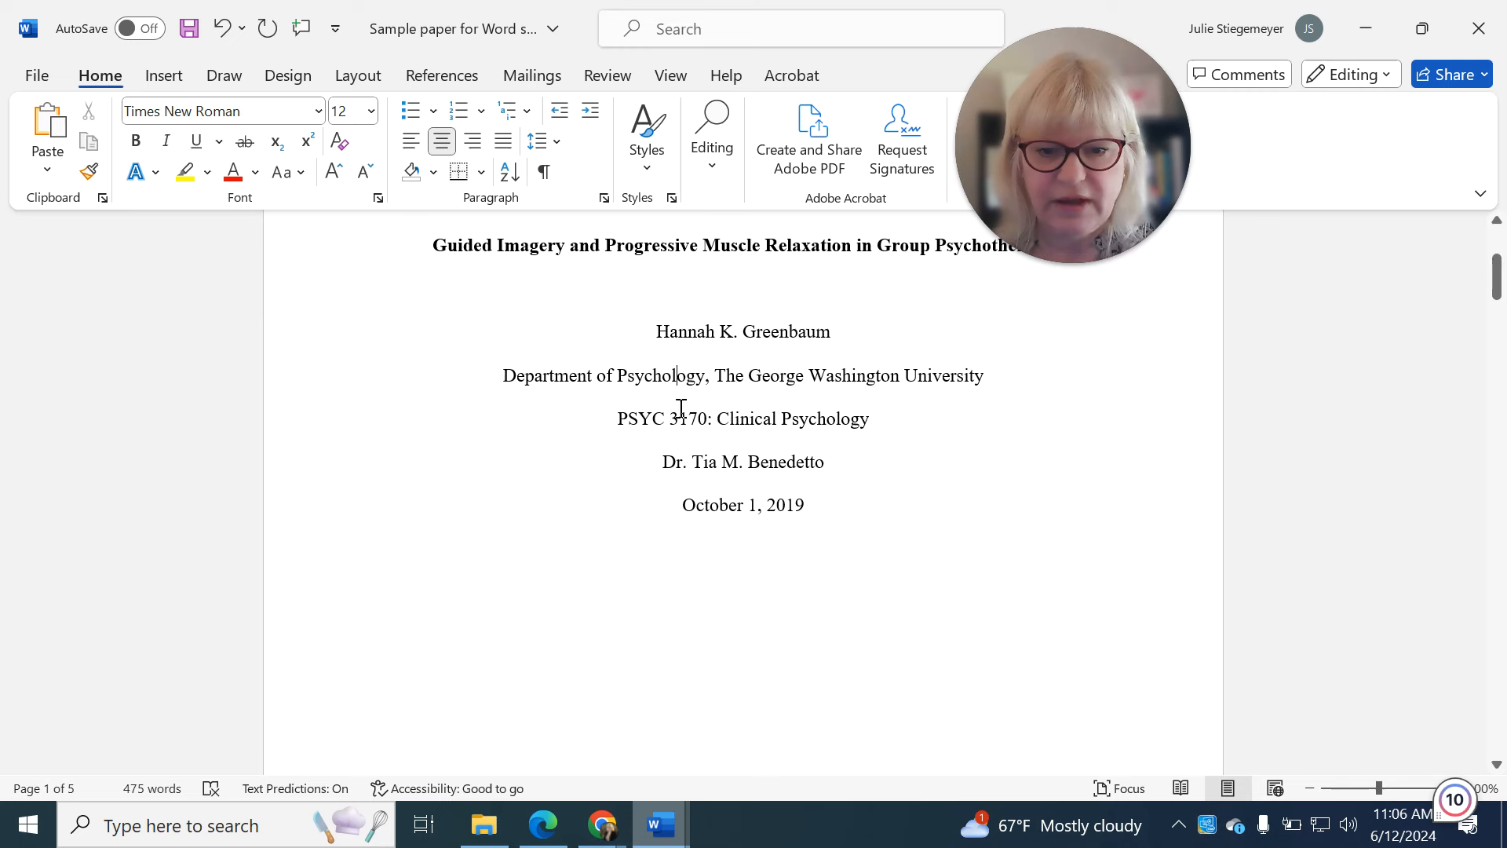
{"action": "scroll", "coordinate": [682, 408], "scroll_direction": "down", "scroll_amount": 5}
{"action": "scroll", "coordinate": [681, 408], "scroll_direction": "down", "scroll_amount": 8}
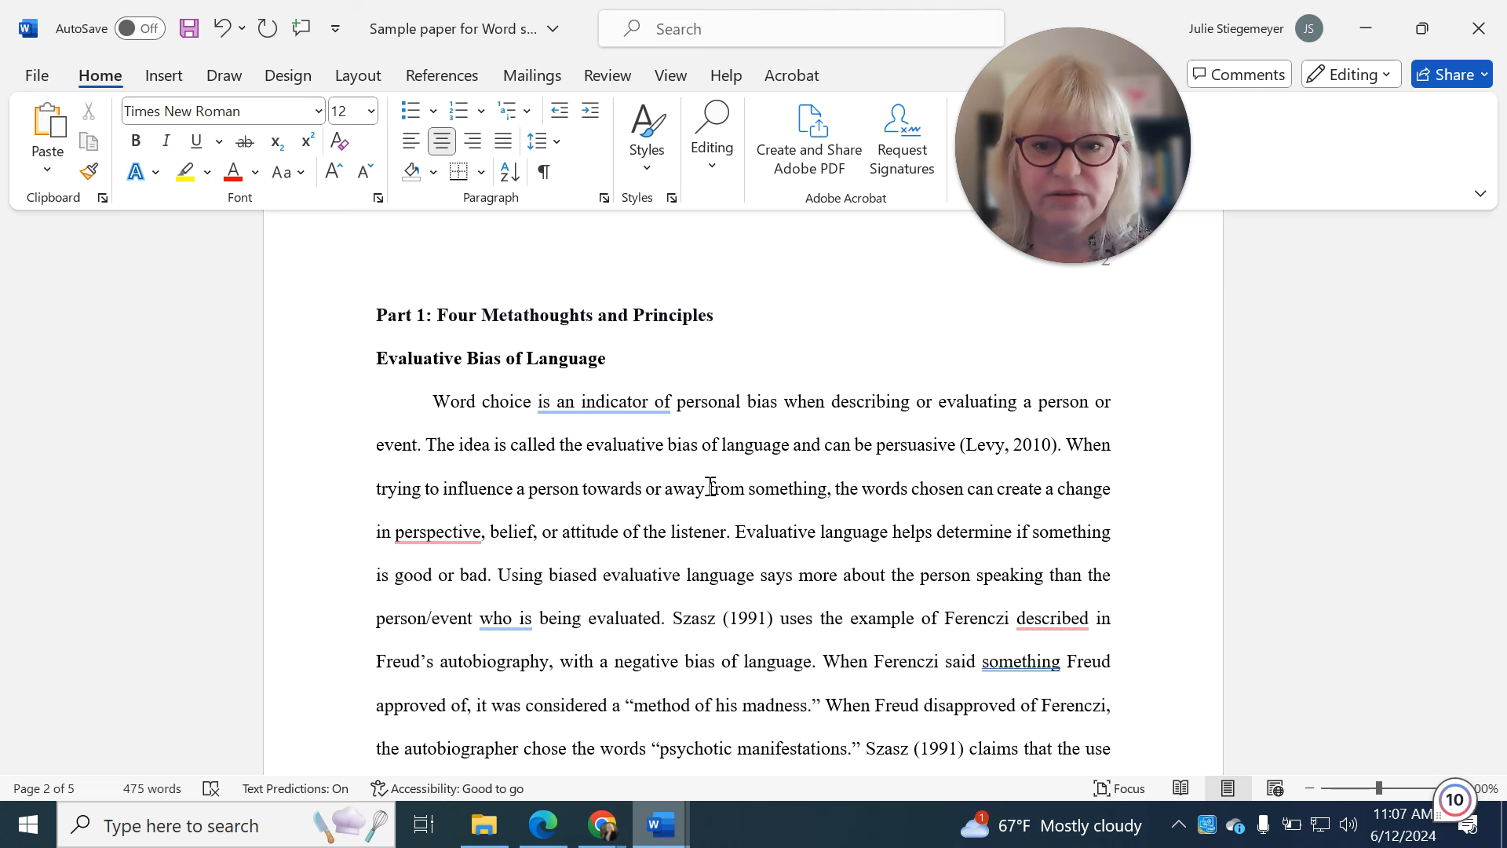
- Delete the extra blank lines above the "Part 2: Six Metathought Examples" heading
{"action": "scroll", "coordinate": [710, 486], "scroll_direction": "down", "scroll_amount": 5}
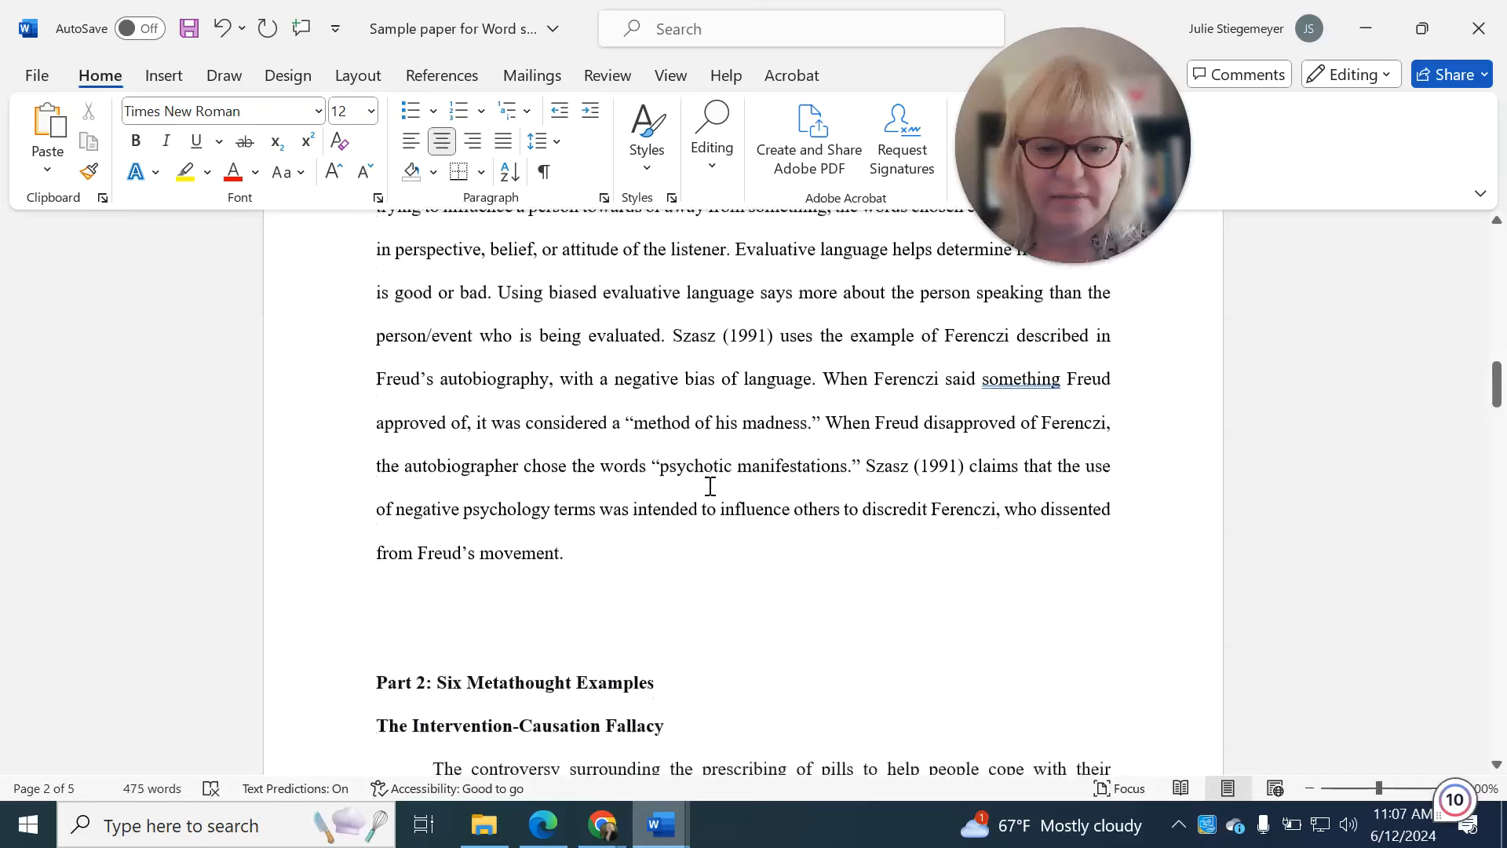
{"action": "key", "text": "BackSpace"}
{"action": "key", "text": "BackSpace"}
{"action": "key", "text": "BackSpace"}
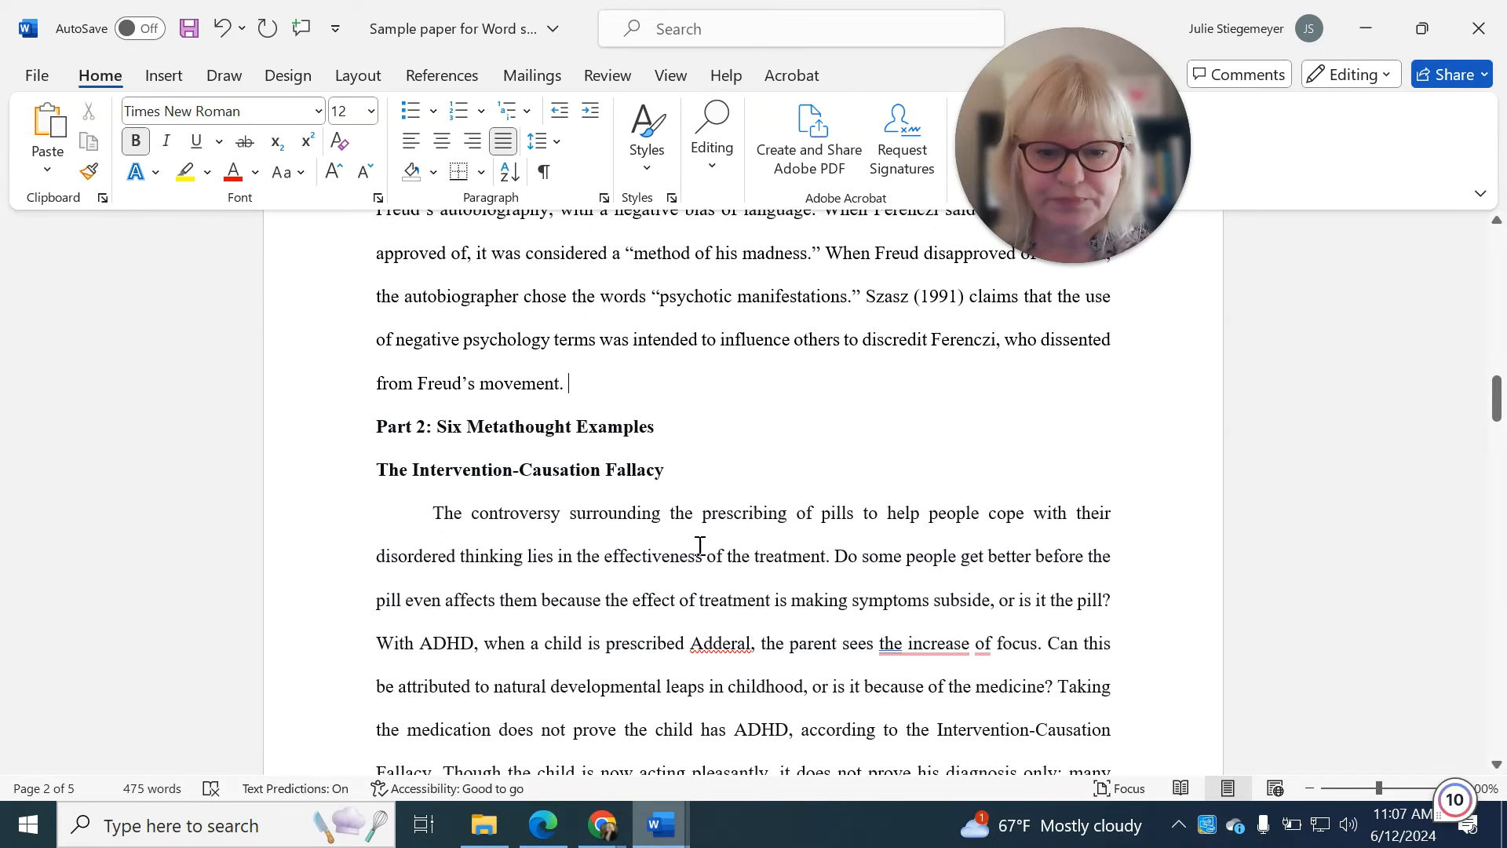
- Left-align the body text from the first paragraph under "Evaluative Bias of Language" on into the Part 2 section
{"action": "scroll", "coordinate": [700, 546], "scroll_direction": "up", "scroll_amount": 2}
{"action": "scroll", "coordinate": [699, 546], "scroll_direction": "up", "scroll_amount": 4}
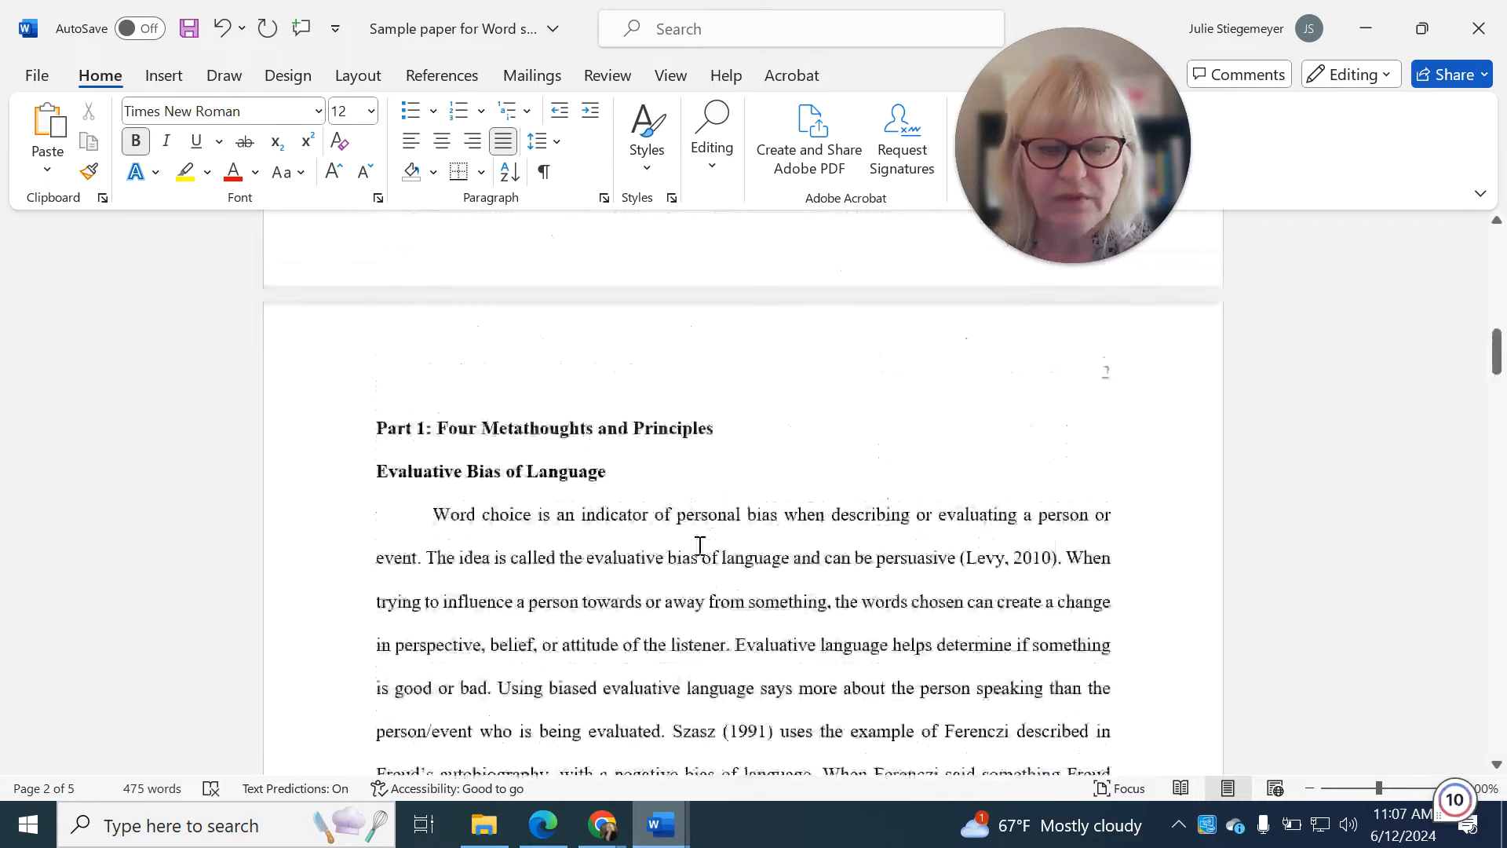
{"action": "scroll", "coordinate": [699, 546], "scroll_direction": "down", "scroll_amount": 1}
{"action": "scroll", "coordinate": [699, 547], "scroll_direction": "down", "scroll_amount": 1}
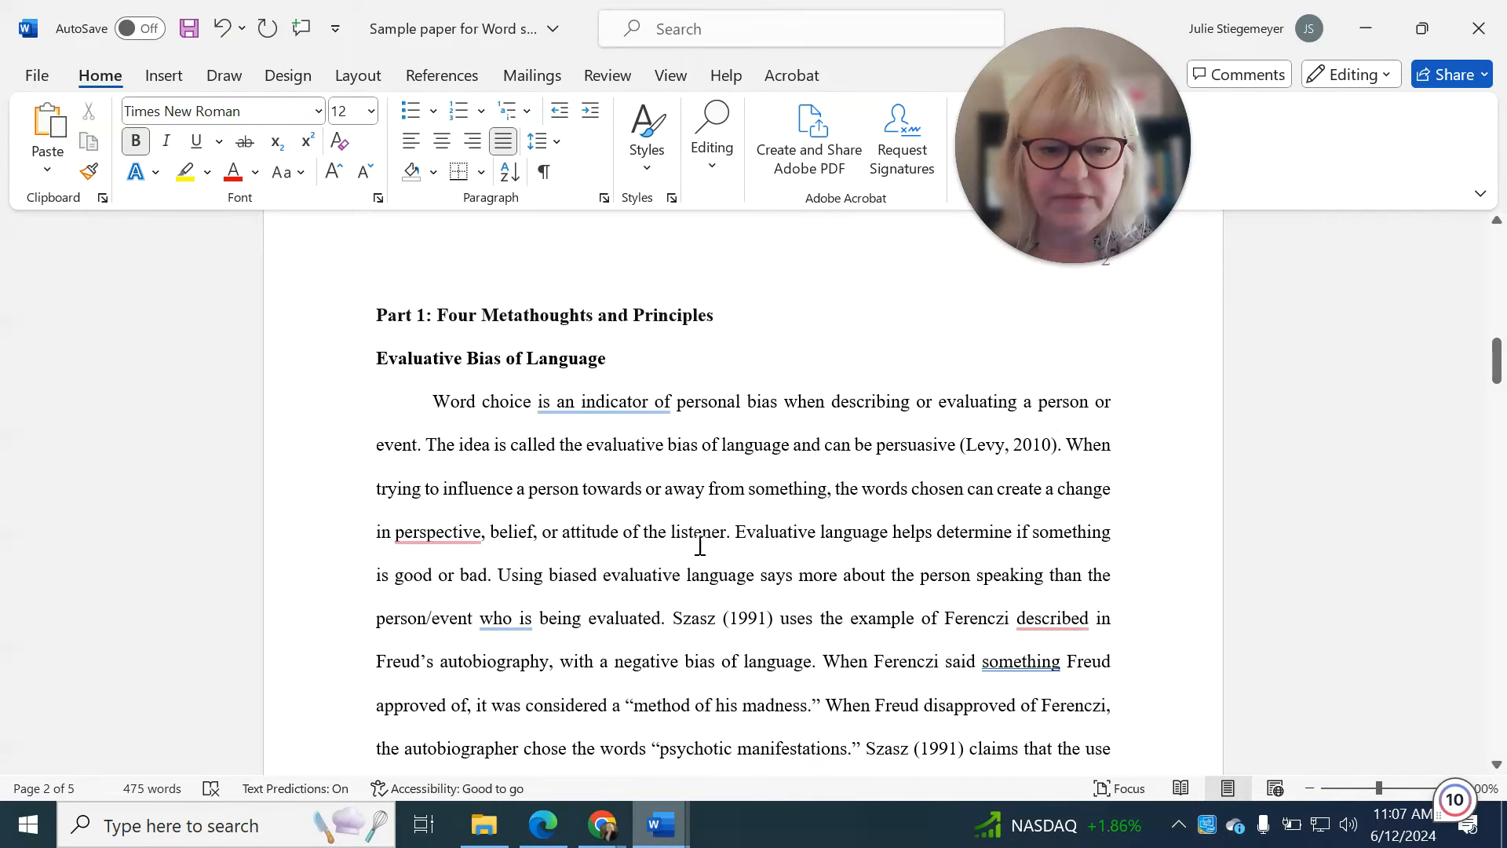
{"action": "left_click", "coordinate": [644, 488]}
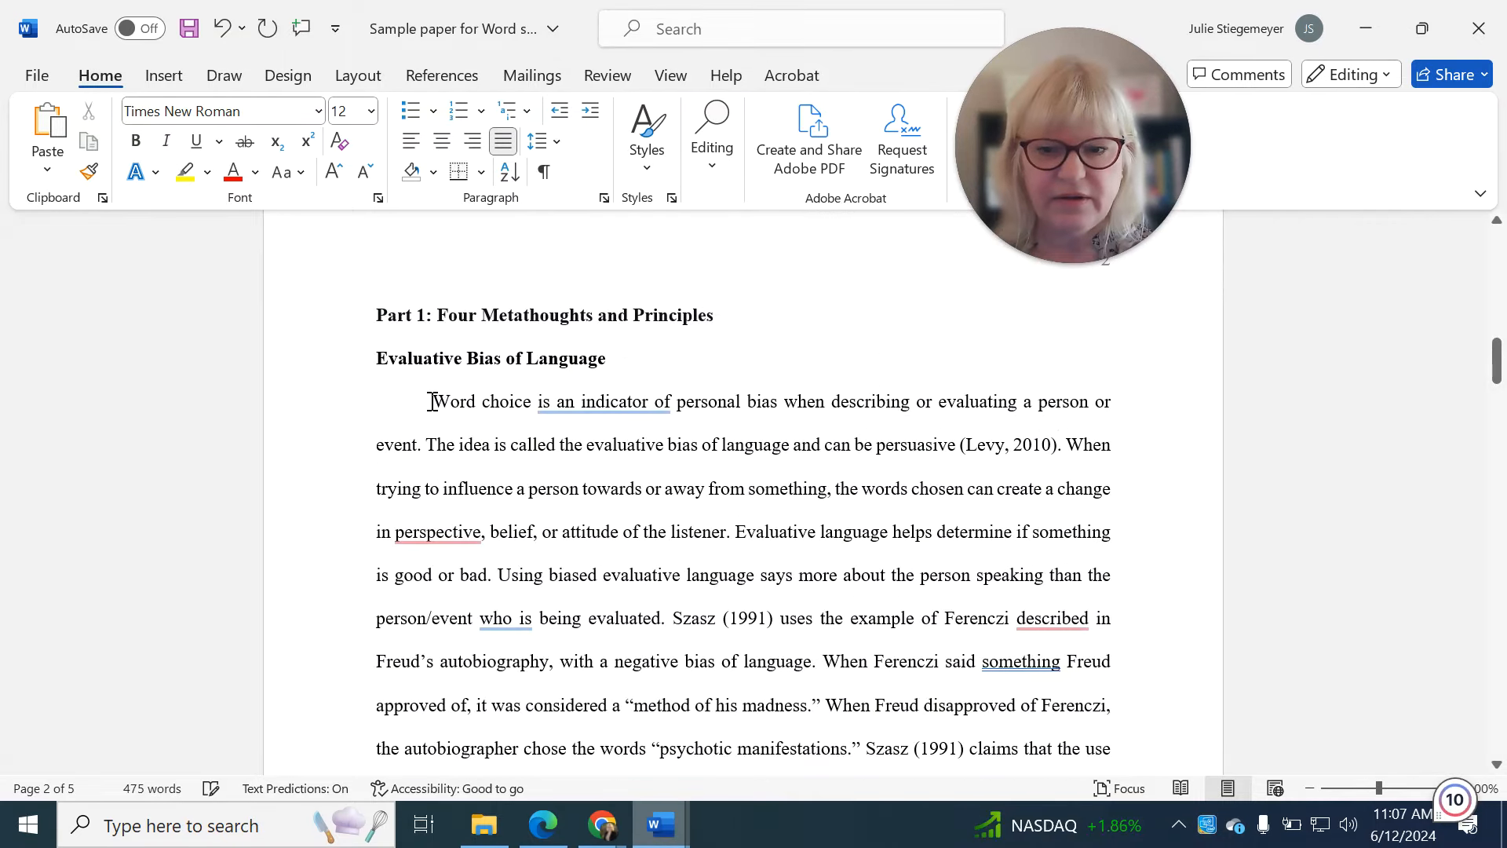
{"action": "left_click_drag", "start_coordinate": [432, 401], "coordinate": [451, 402]}
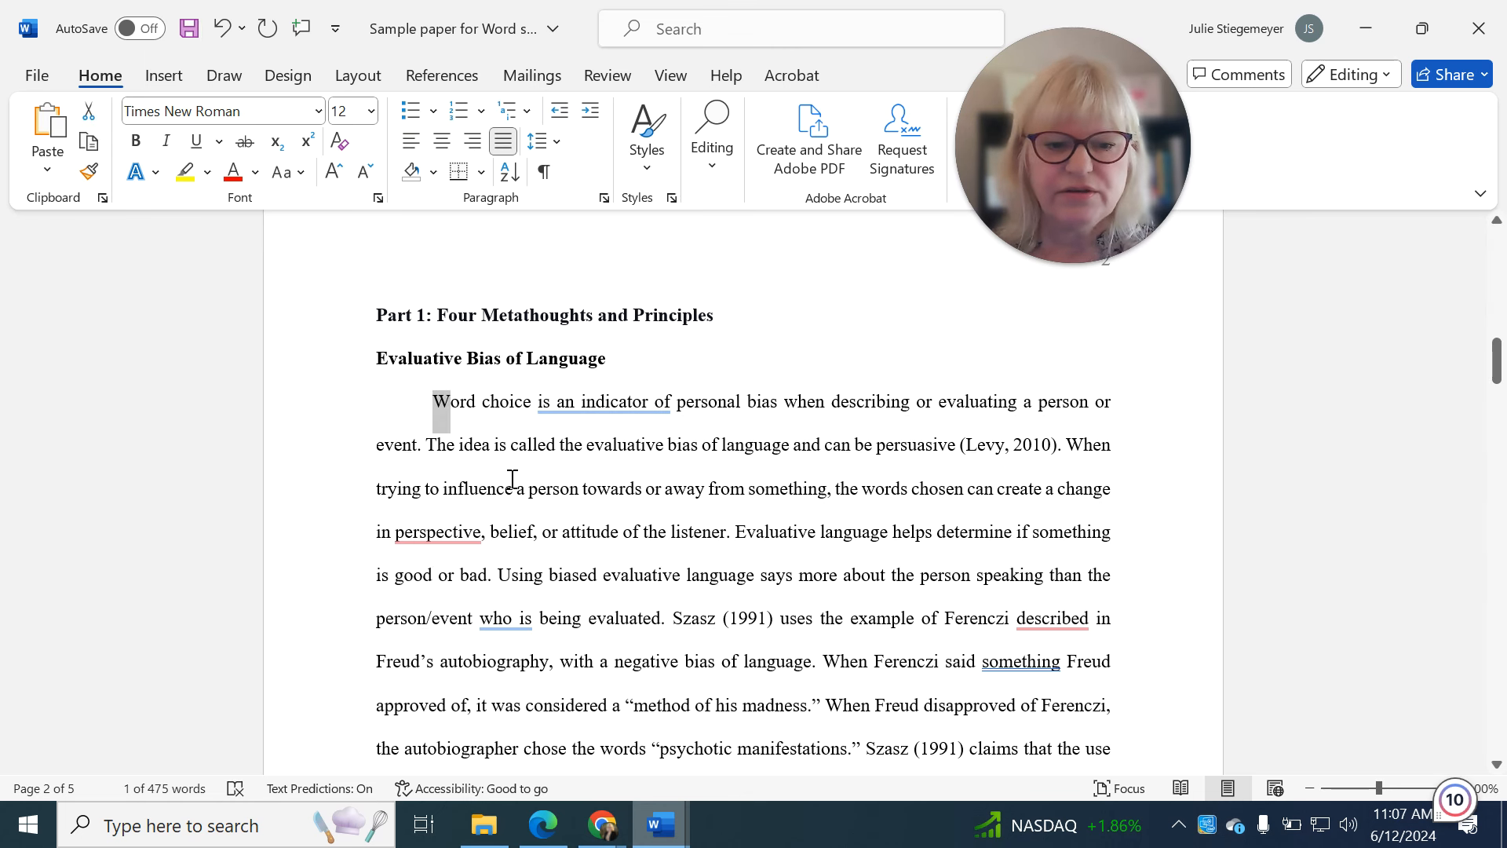
{"action": "left_click_drag", "start_coordinate": [433, 402], "coordinate": [868, 629]}
{"action": "scroll", "coordinate": [869, 624], "scroll_direction": "up", "scroll_amount": 2}
{"action": "scroll", "coordinate": [869, 624], "scroll_direction": "up", "scroll_amount": 3}
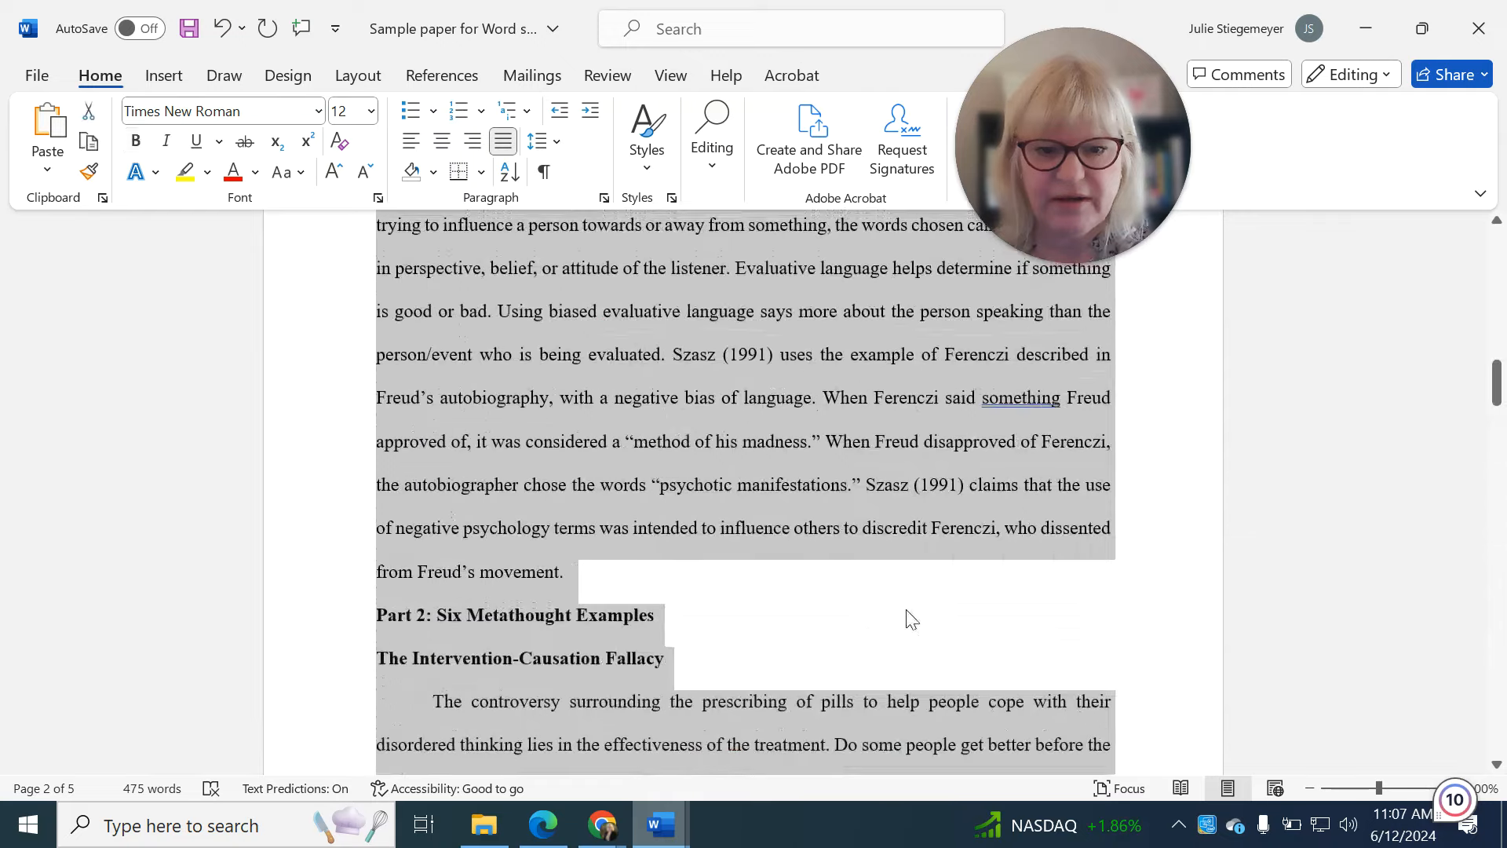
{"action": "left_click", "coordinate": [411, 146]}
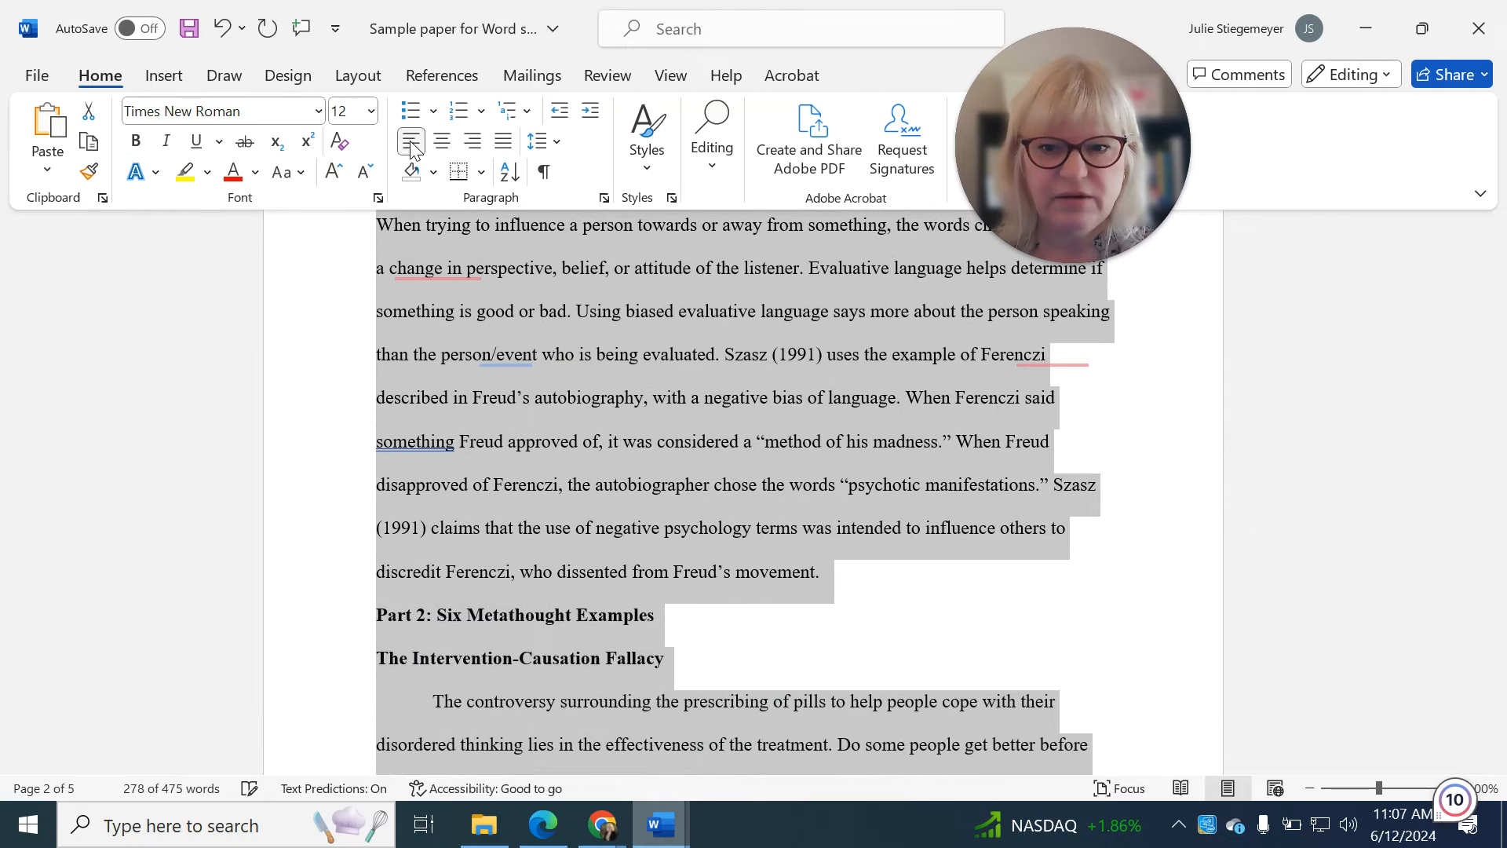
{"action": "left_click", "coordinate": [505, 440]}
- Copy the paper title from the title page and paste it above the "Part 1: Four Metathoughts and Principles" heading on page 2
{"action": "scroll", "coordinate": [505, 440], "scroll_direction": "up", "scroll_amount": 3}
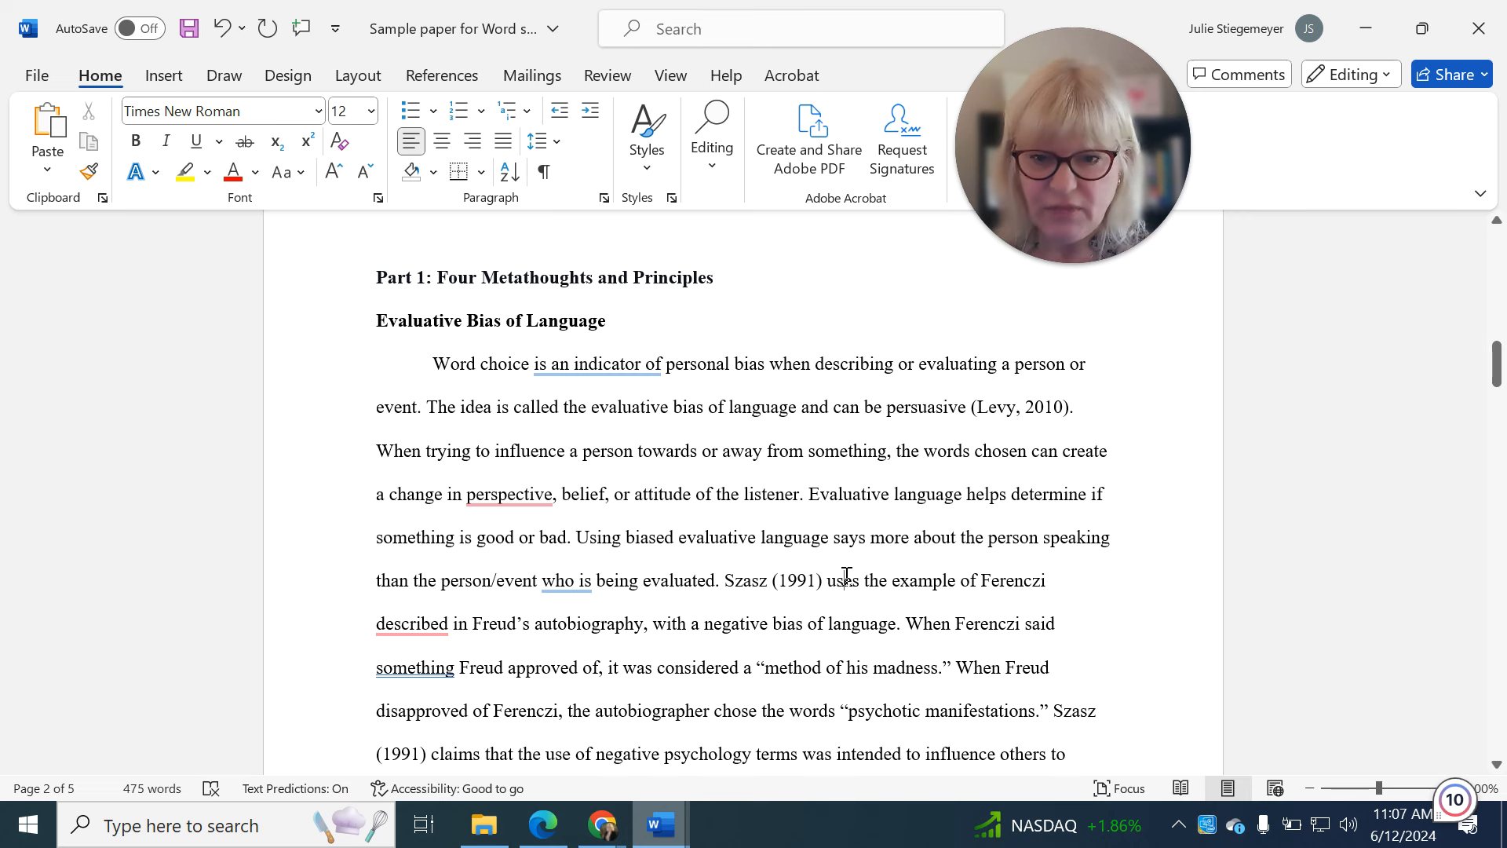
{"action": "scroll", "coordinate": [758, 547], "scroll_direction": "up", "scroll_amount": 2}
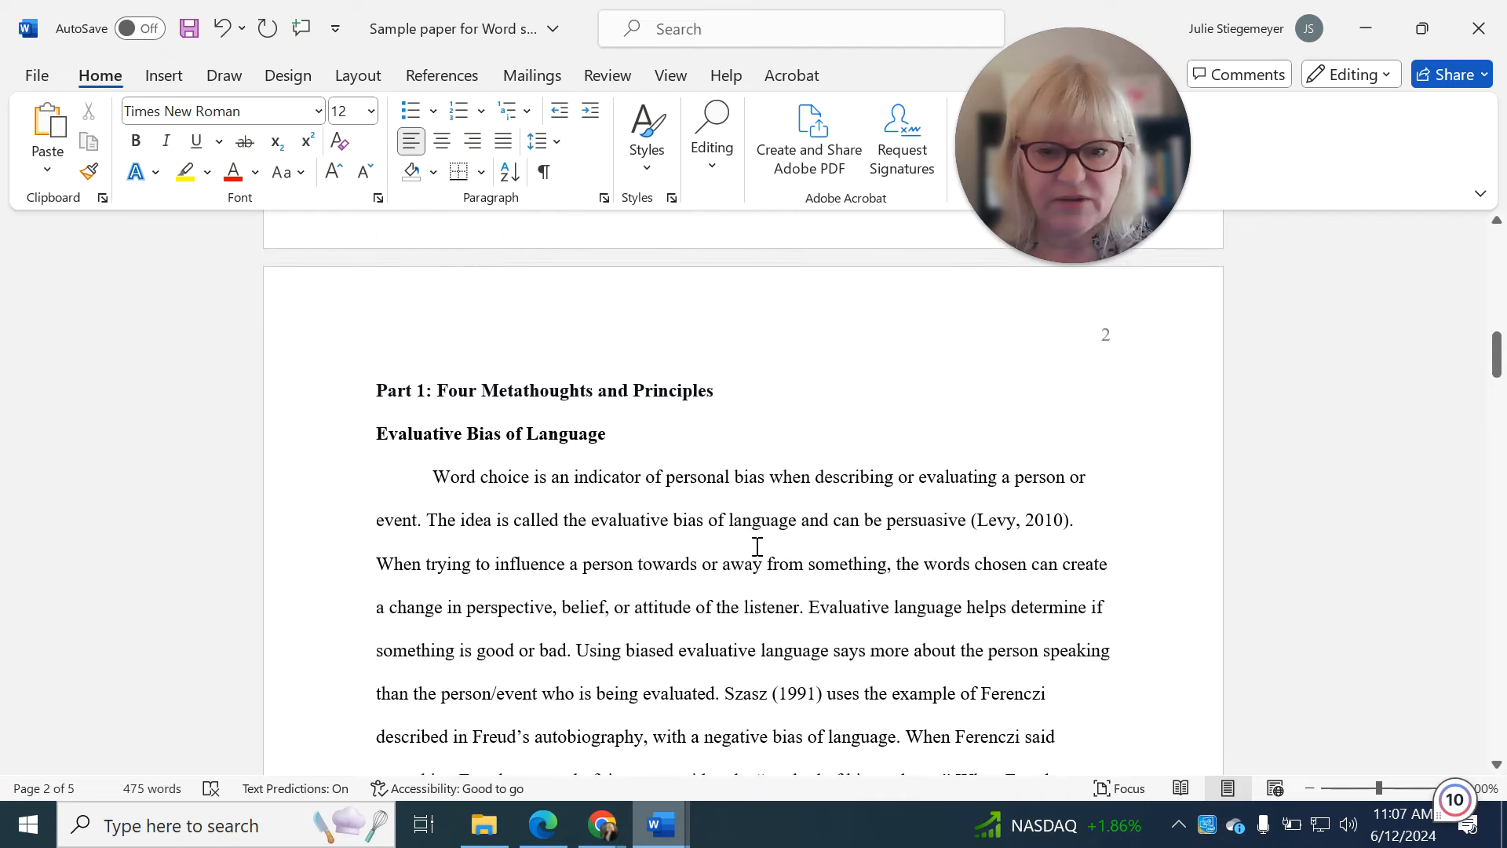
{"action": "scroll", "coordinate": [758, 547], "scroll_direction": "up", "scroll_amount": 15}
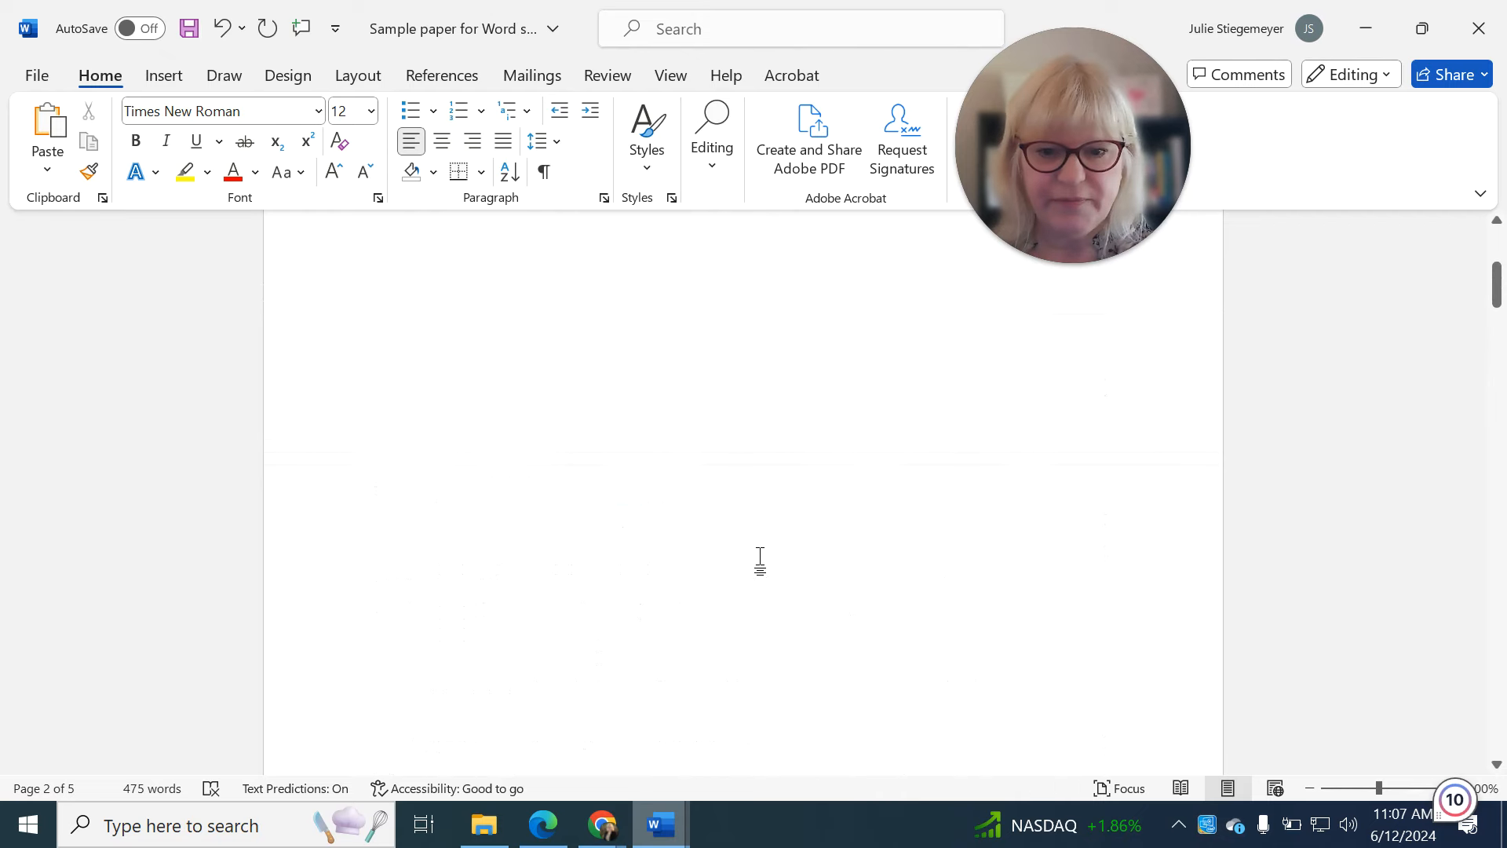
{"action": "scroll", "coordinate": [768, 545], "scroll_direction": "up", "scroll_amount": 2}
{"action": "left_click_drag", "start_coordinate": [1068, 526], "coordinate": [323, 529]}
{"action": "key", "text": "ctrl+c"}
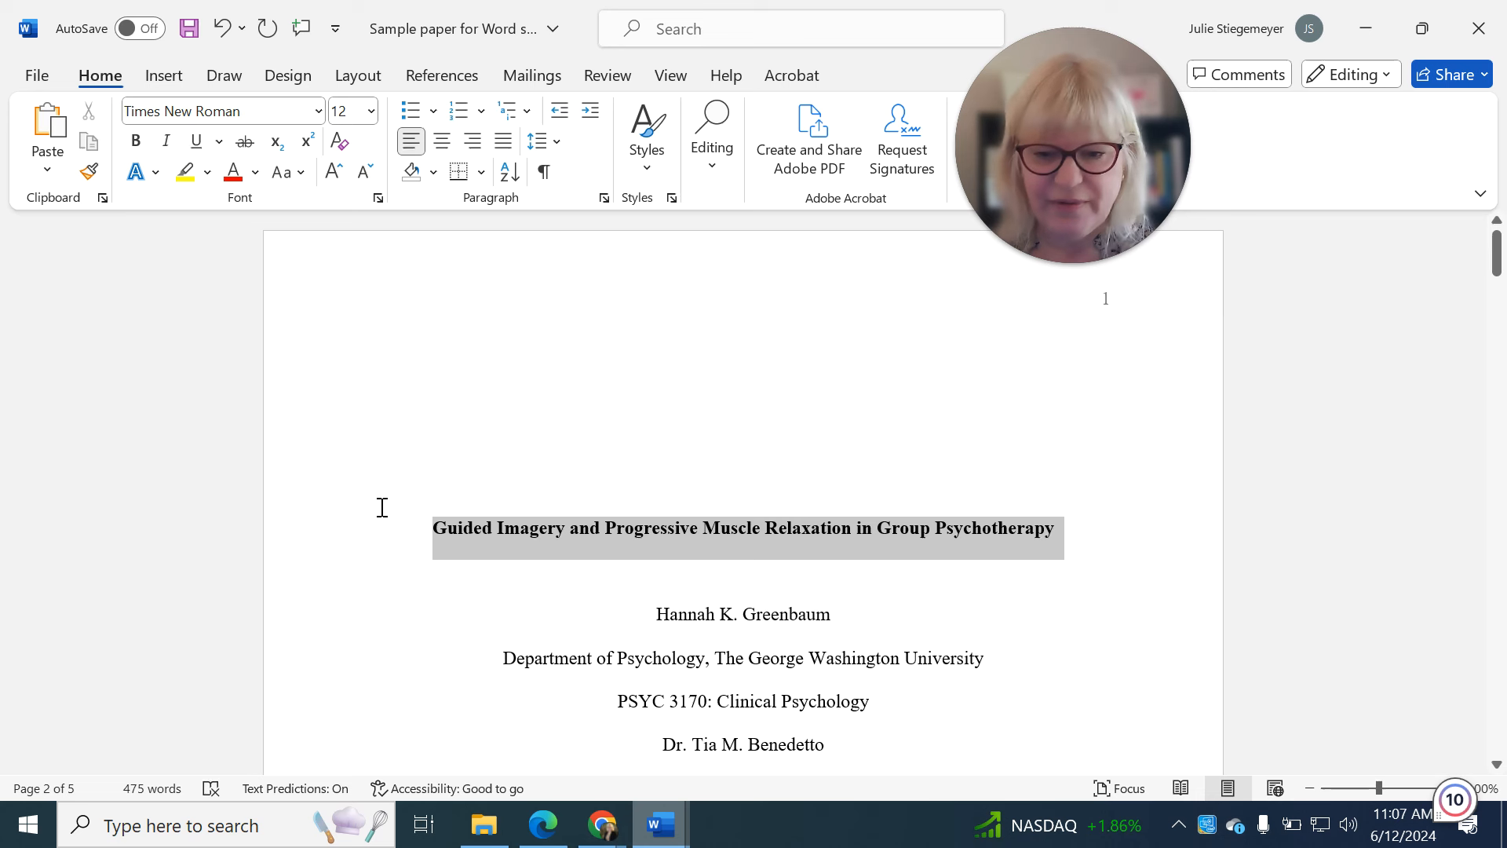
{"action": "scroll", "coordinate": [494, 508], "scroll_direction": "down", "scroll_amount": 9}
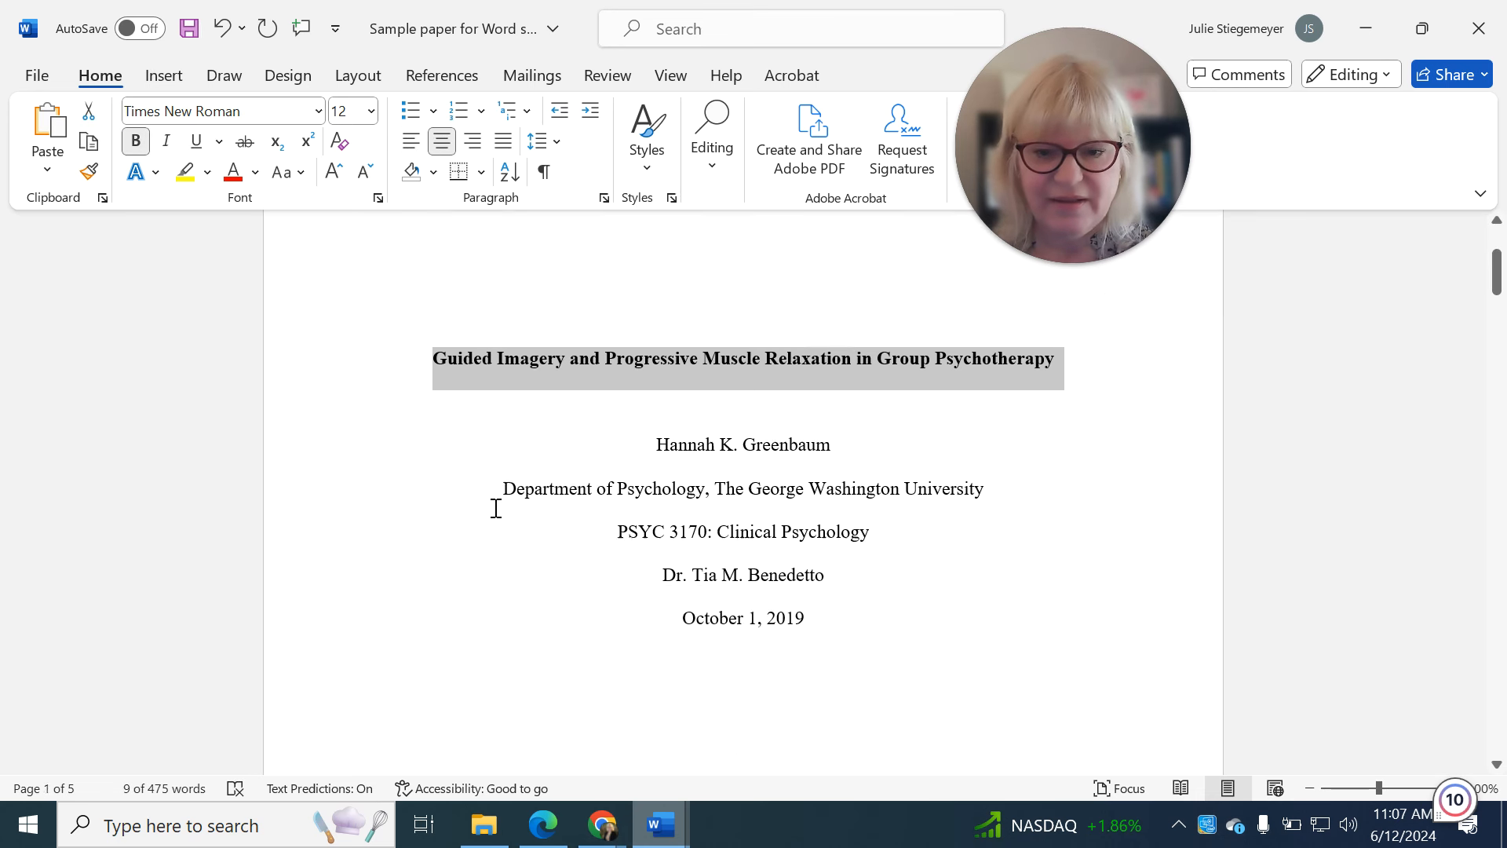
{"action": "scroll", "coordinate": [496, 508], "scroll_direction": "down", "scroll_amount": 5}
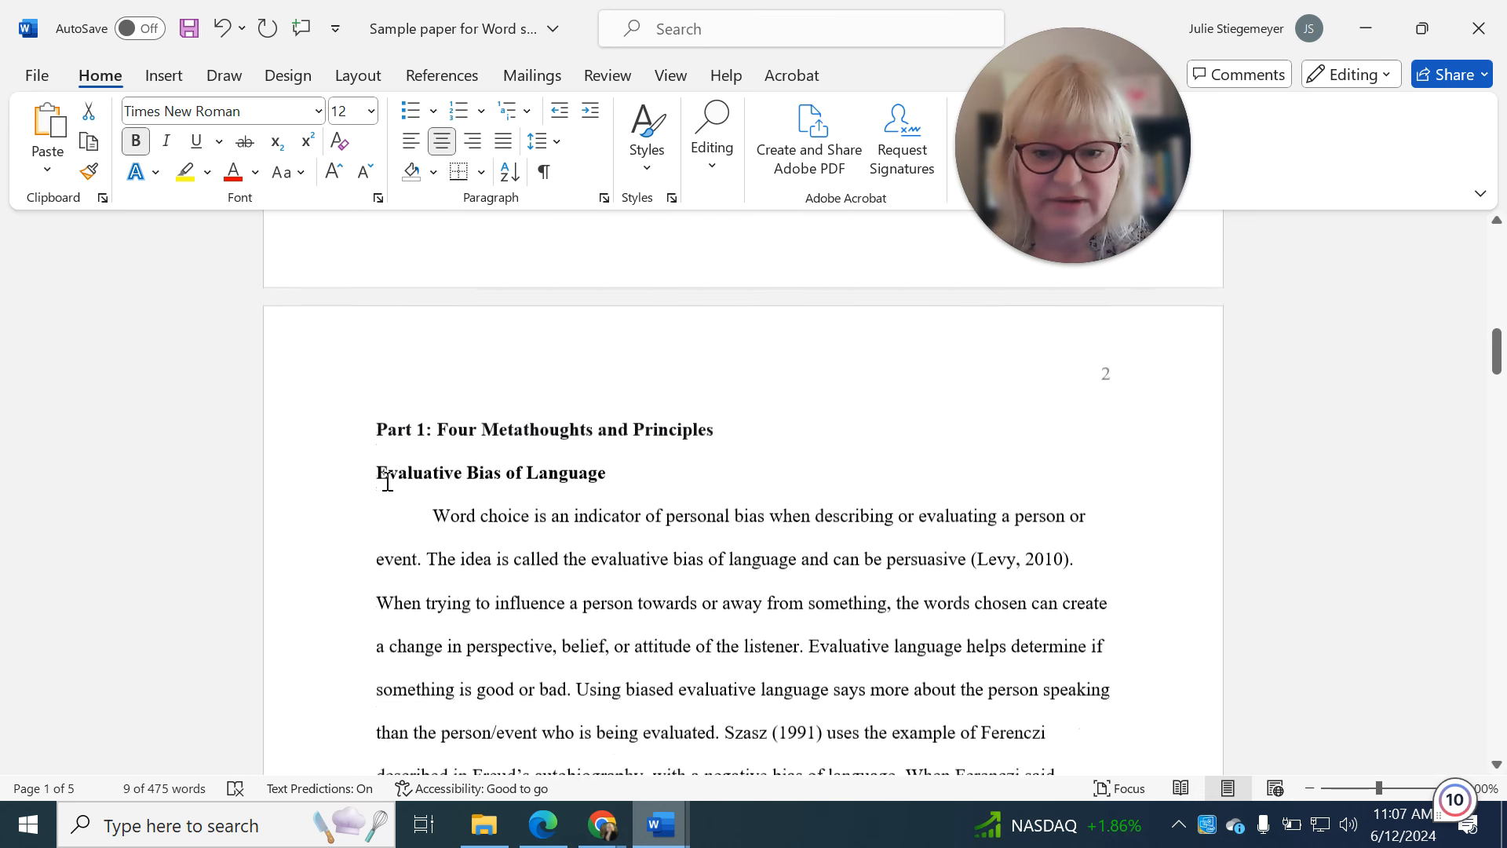
{"action": "left_click", "coordinate": [350, 432]}
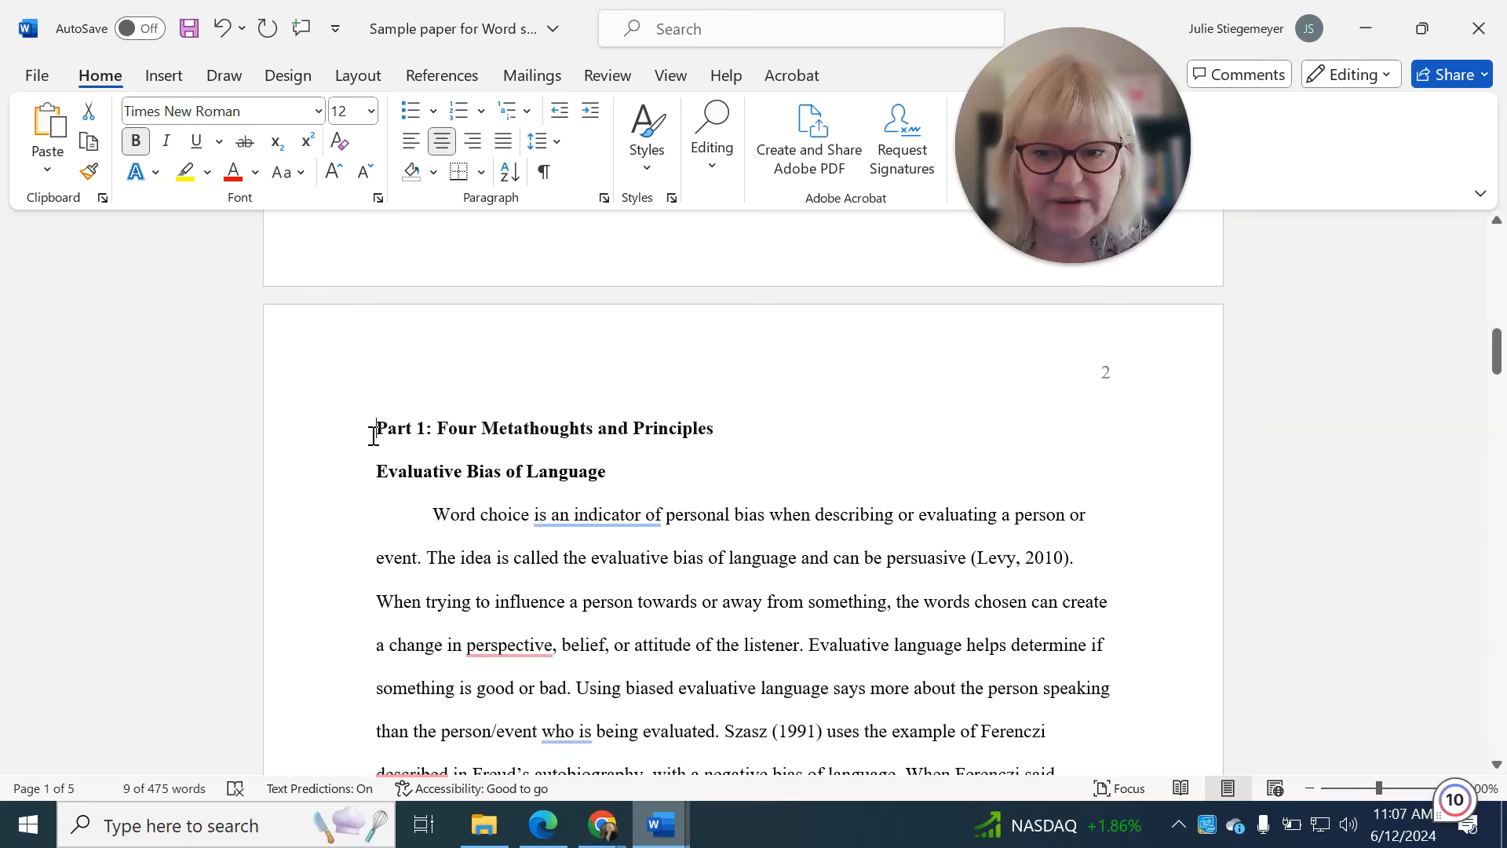
{"action": "left_click", "coordinate": [371, 432]}
{"action": "key", "text": "ctrl+v"}
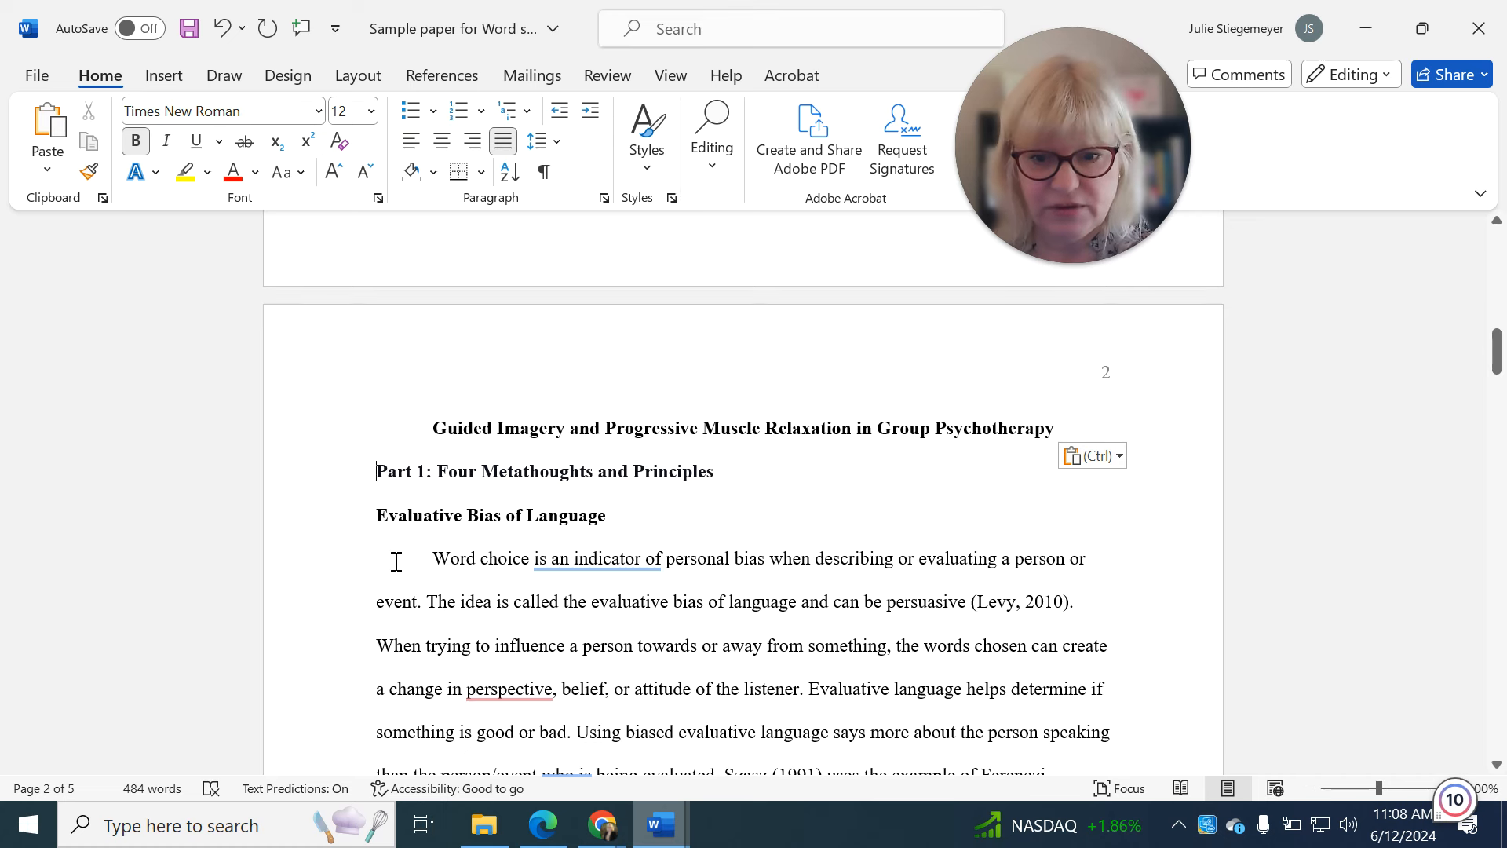
- Center the "Part 1: Four Metathoughts and Principles" heading below the repeated paper title
{"action": "scroll", "coordinate": [397, 561], "scroll_direction": "down", "scroll_amount": 1}
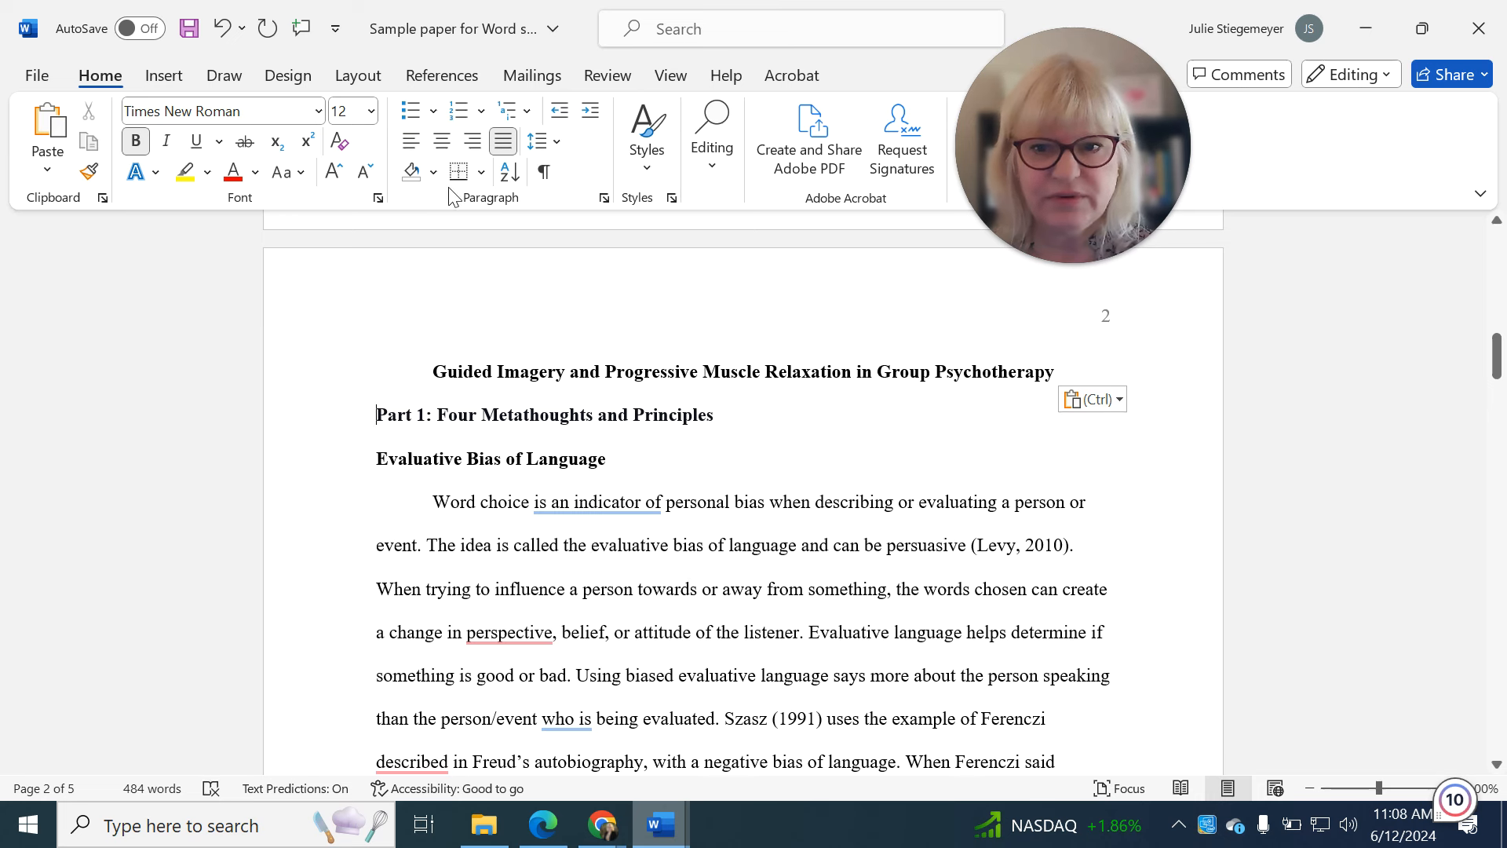
{"action": "left_click", "coordinate": [442, 140]}
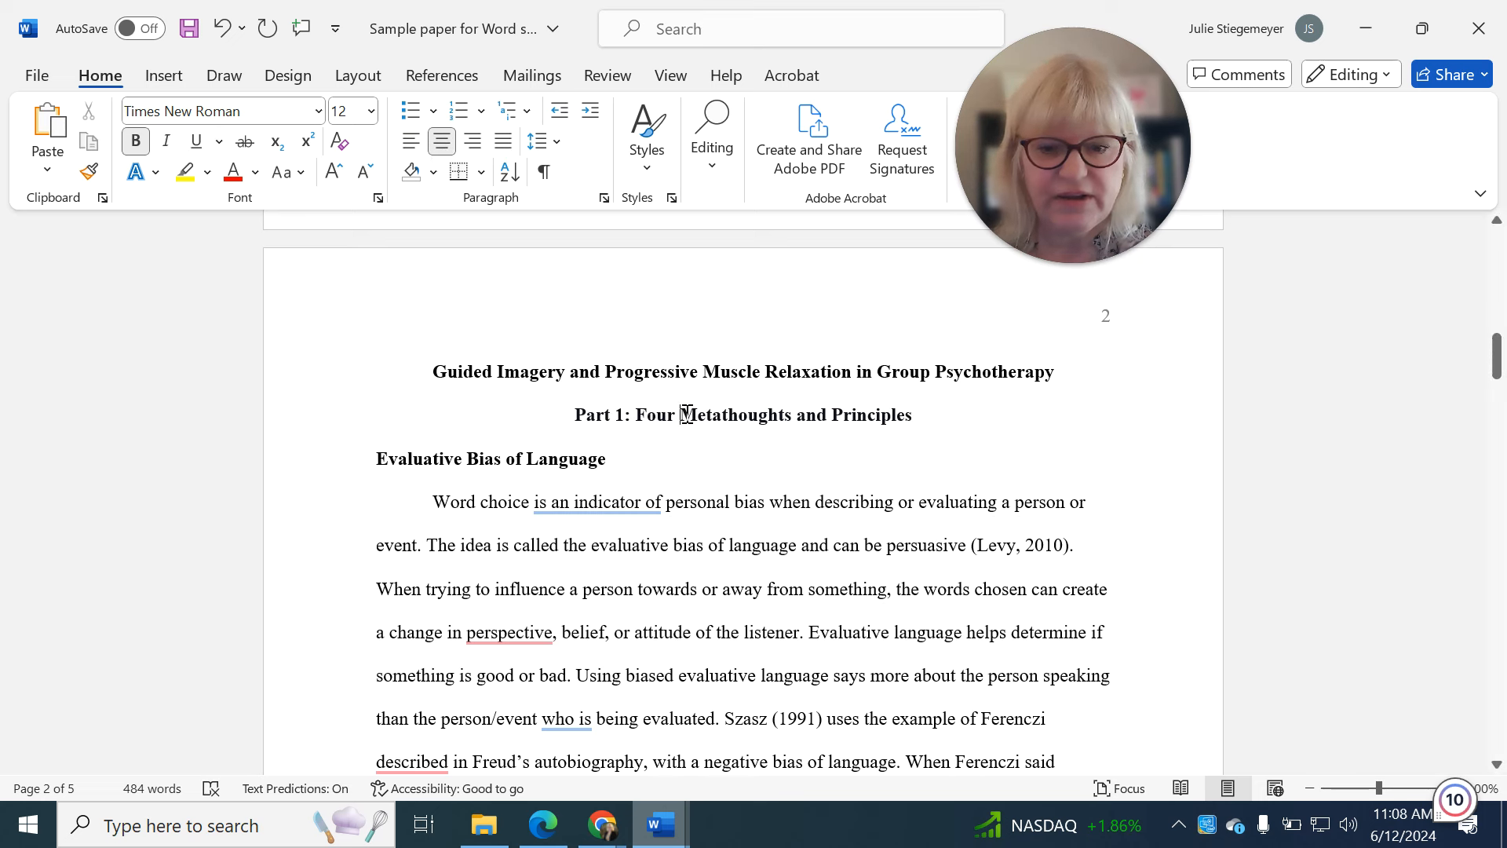
{"action": "left_click", "coordinate": [687, 415]}
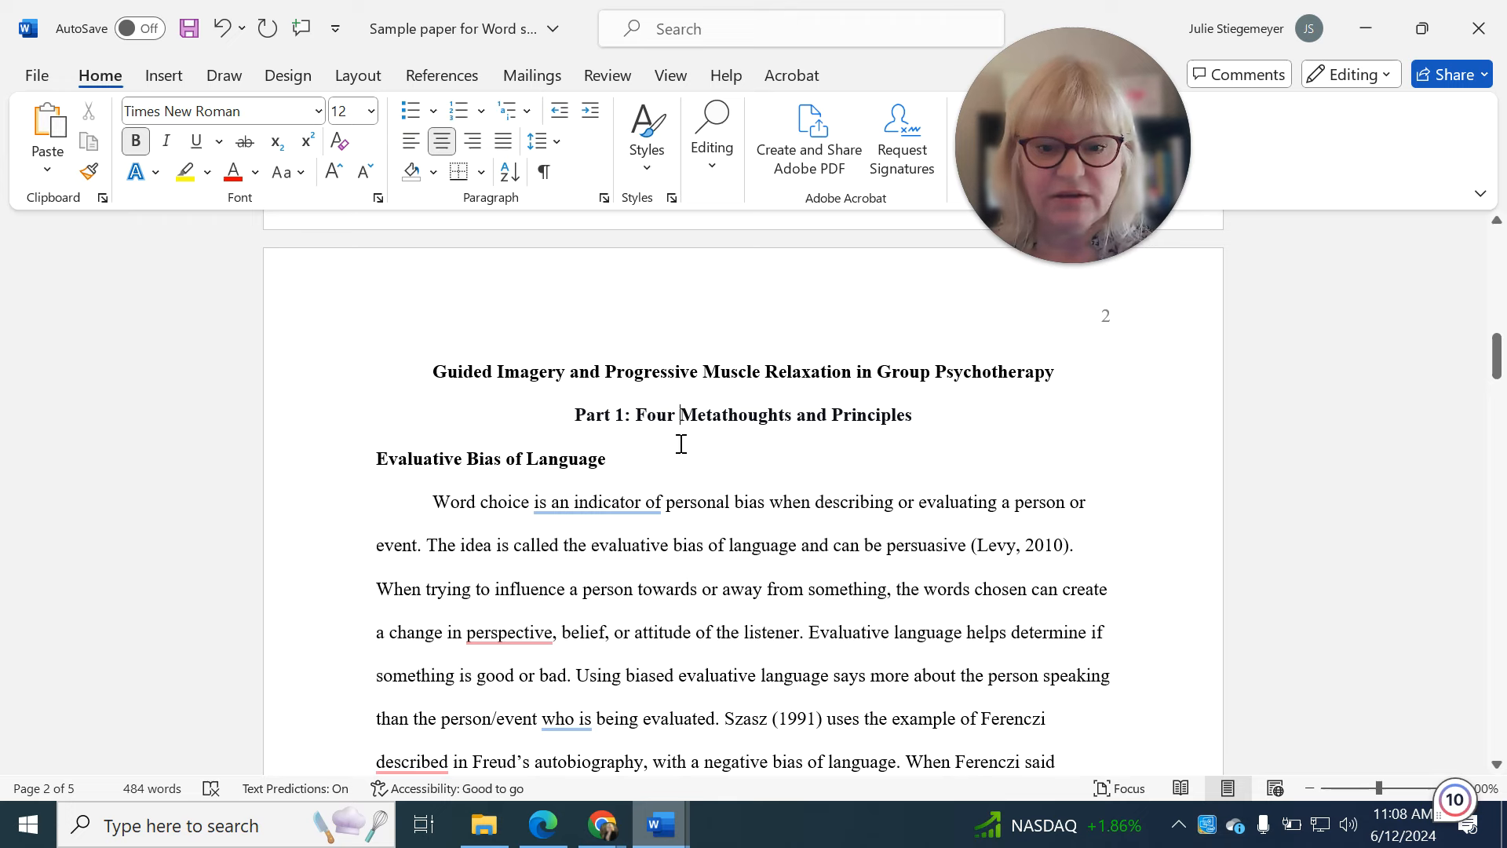
- Examine the Part 1 heading, the "Evaluative Bias of Language" subheading and the paragraph beneath them
{"action": "scroll", "coordinate": [702, 520], "scroll_direction": "down", "scroll_amount": 3}
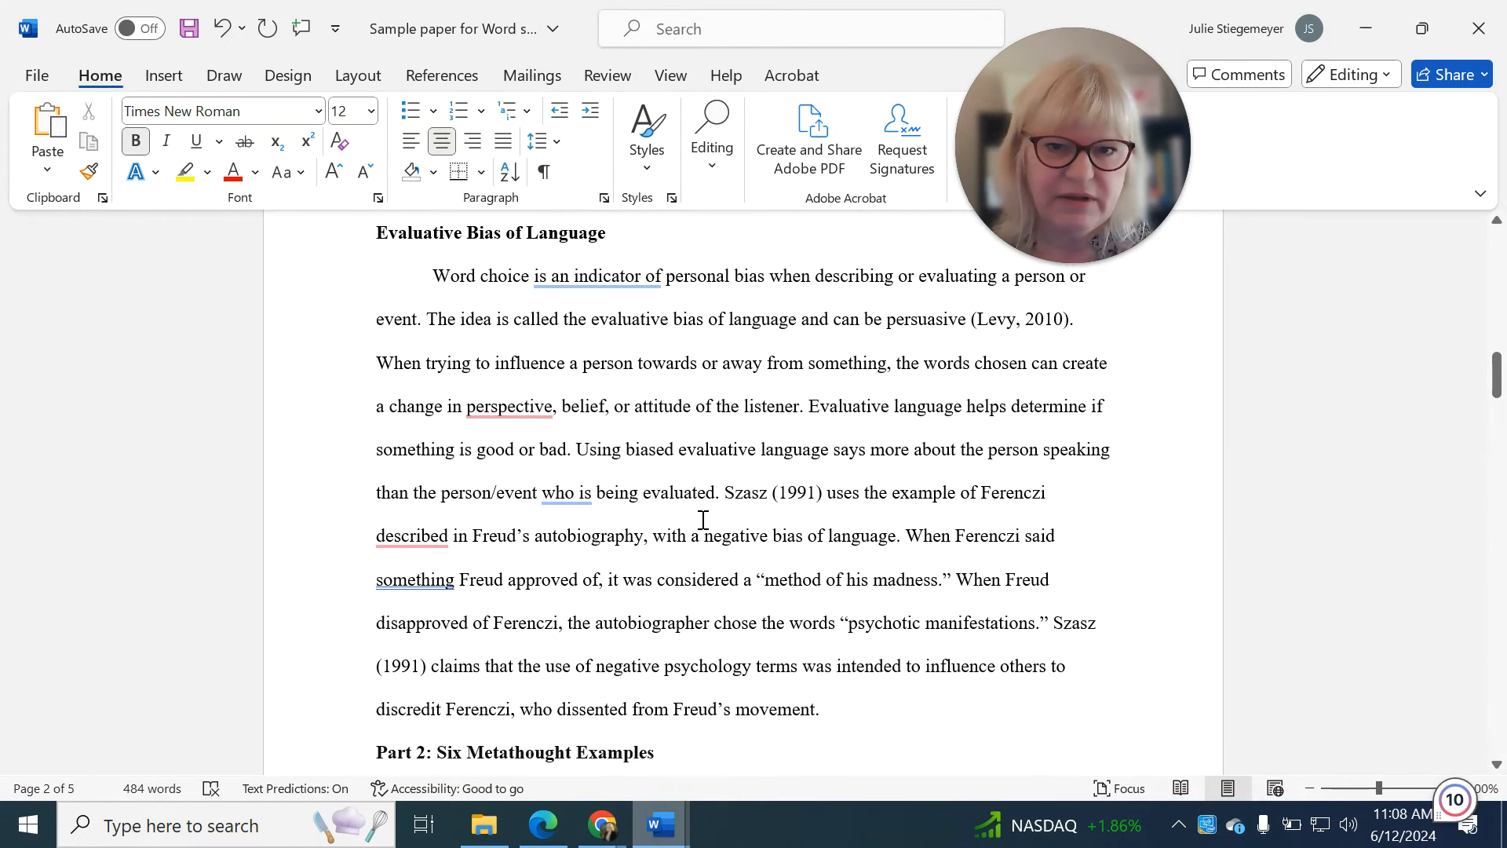
{"action": "scroll", "coordinate": [702, 520], "scroll_direction": "up", "scroll_amount": 2}
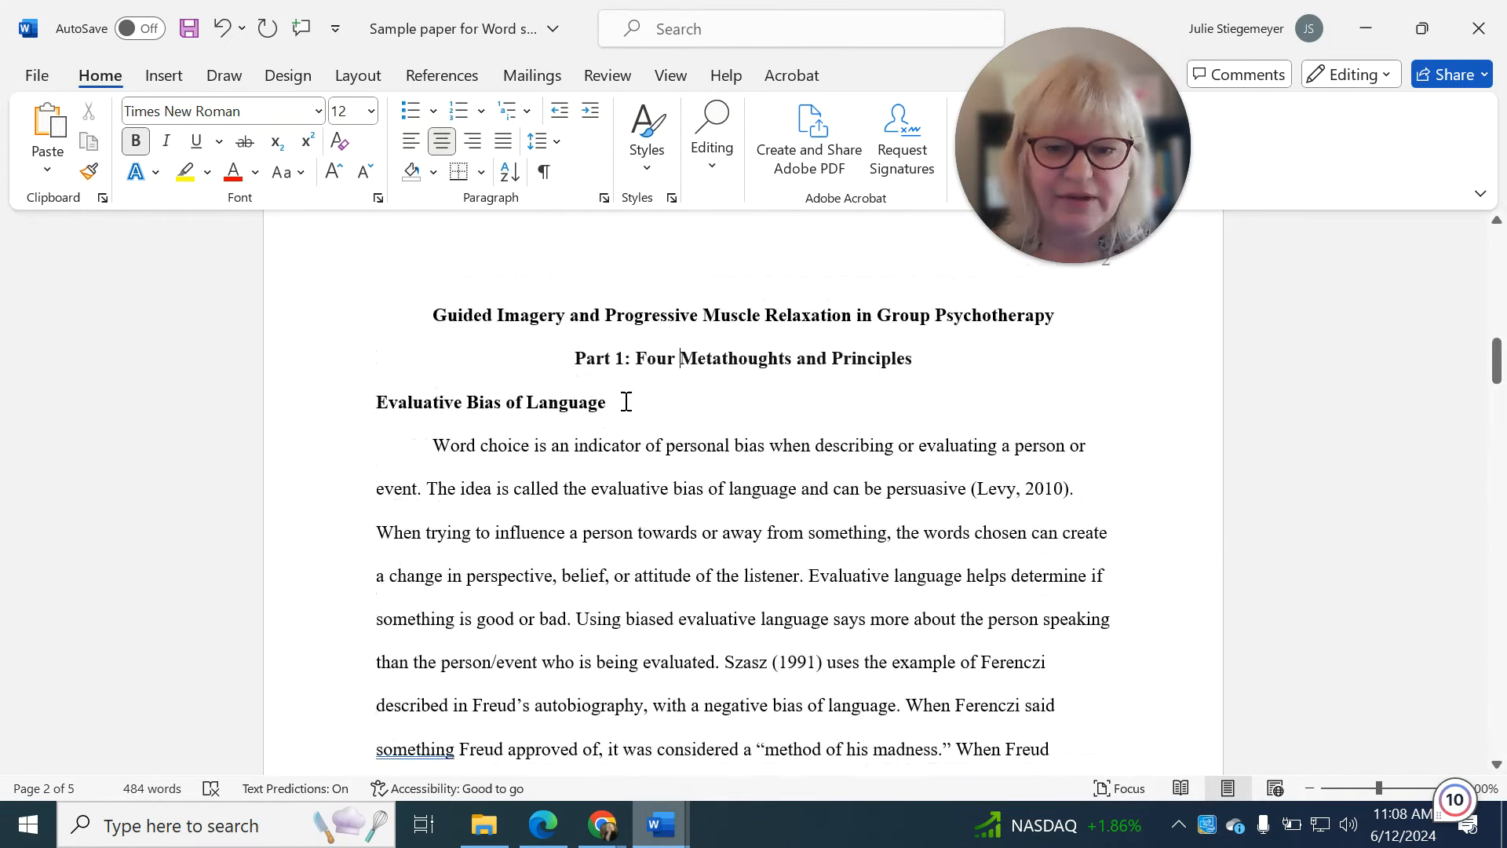
{"action": "scroll", "coordinate": [712, 528], "scroll_direction": "down", "scroll_amount": 1}
{"action": "left_click", "coordinate": [787, 695], "text": "shift"}
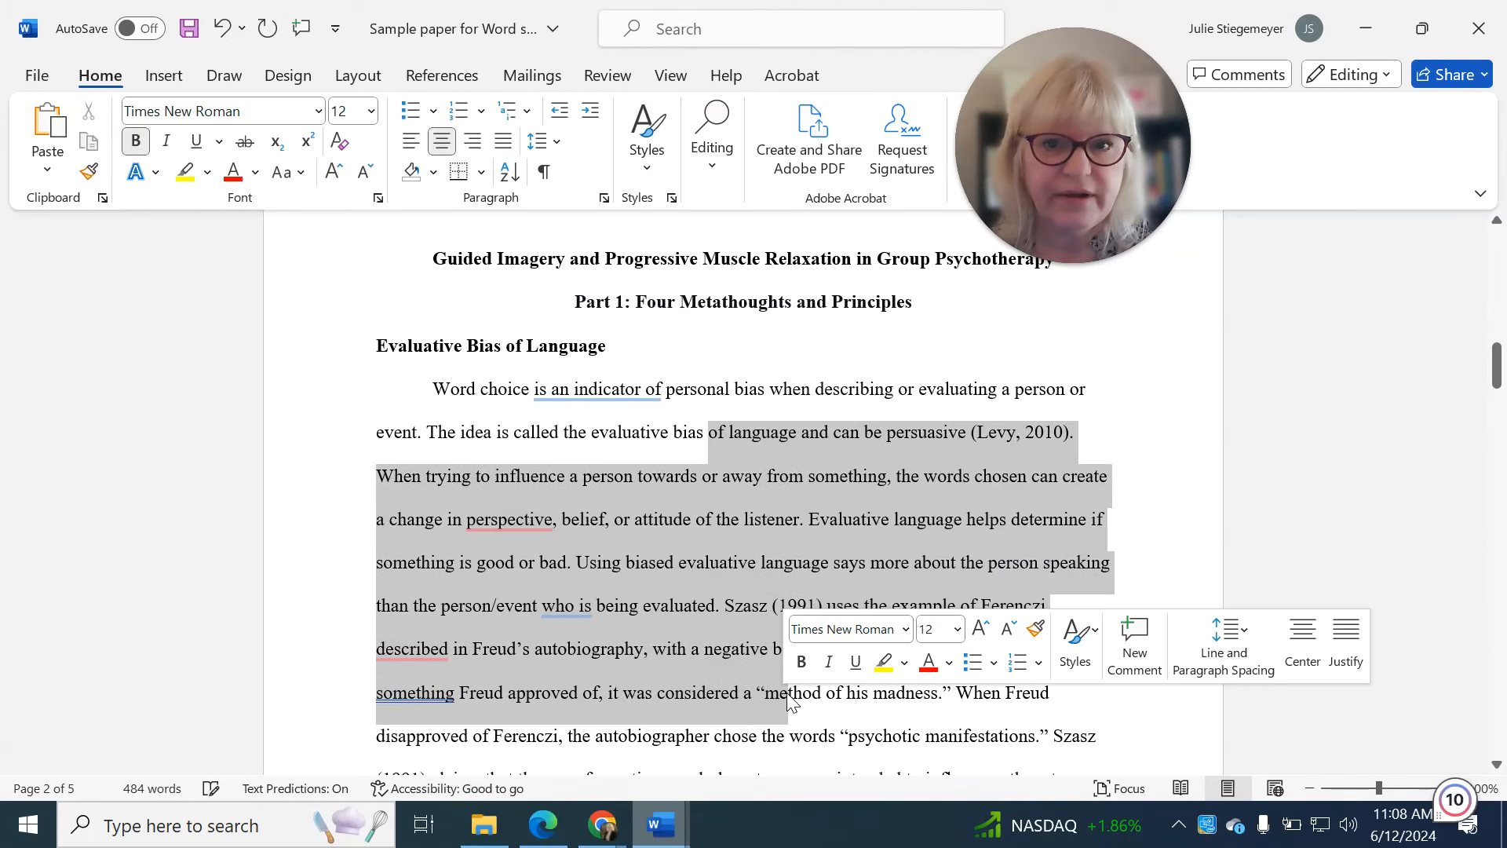
{"action": "left_click", "coordinate": [729, 590]}
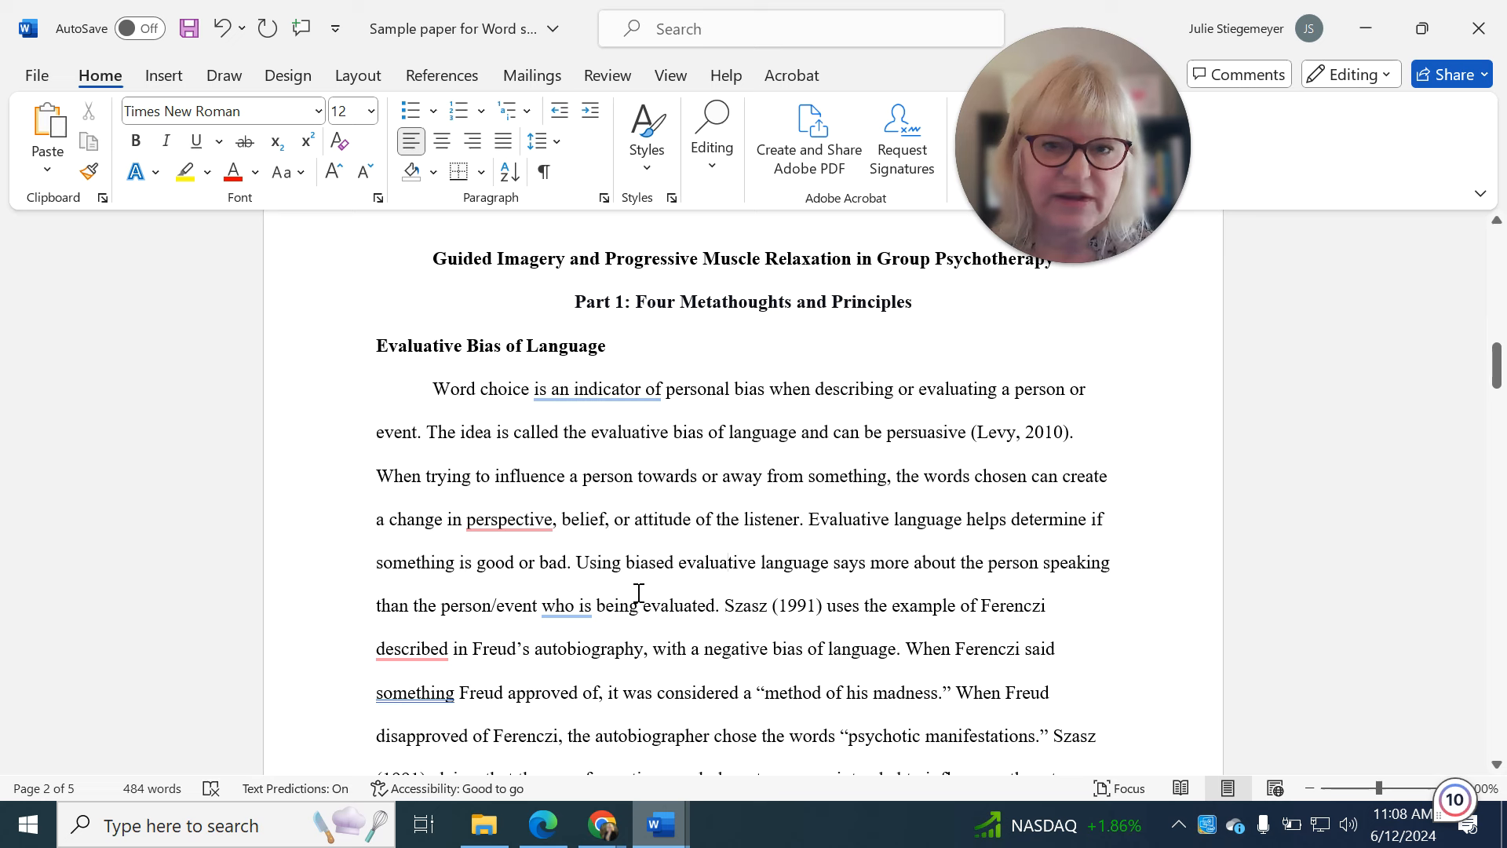
{"action": "left_click_drag", "start_coordinate": [680, 306], "coordinate": [755, 307]}
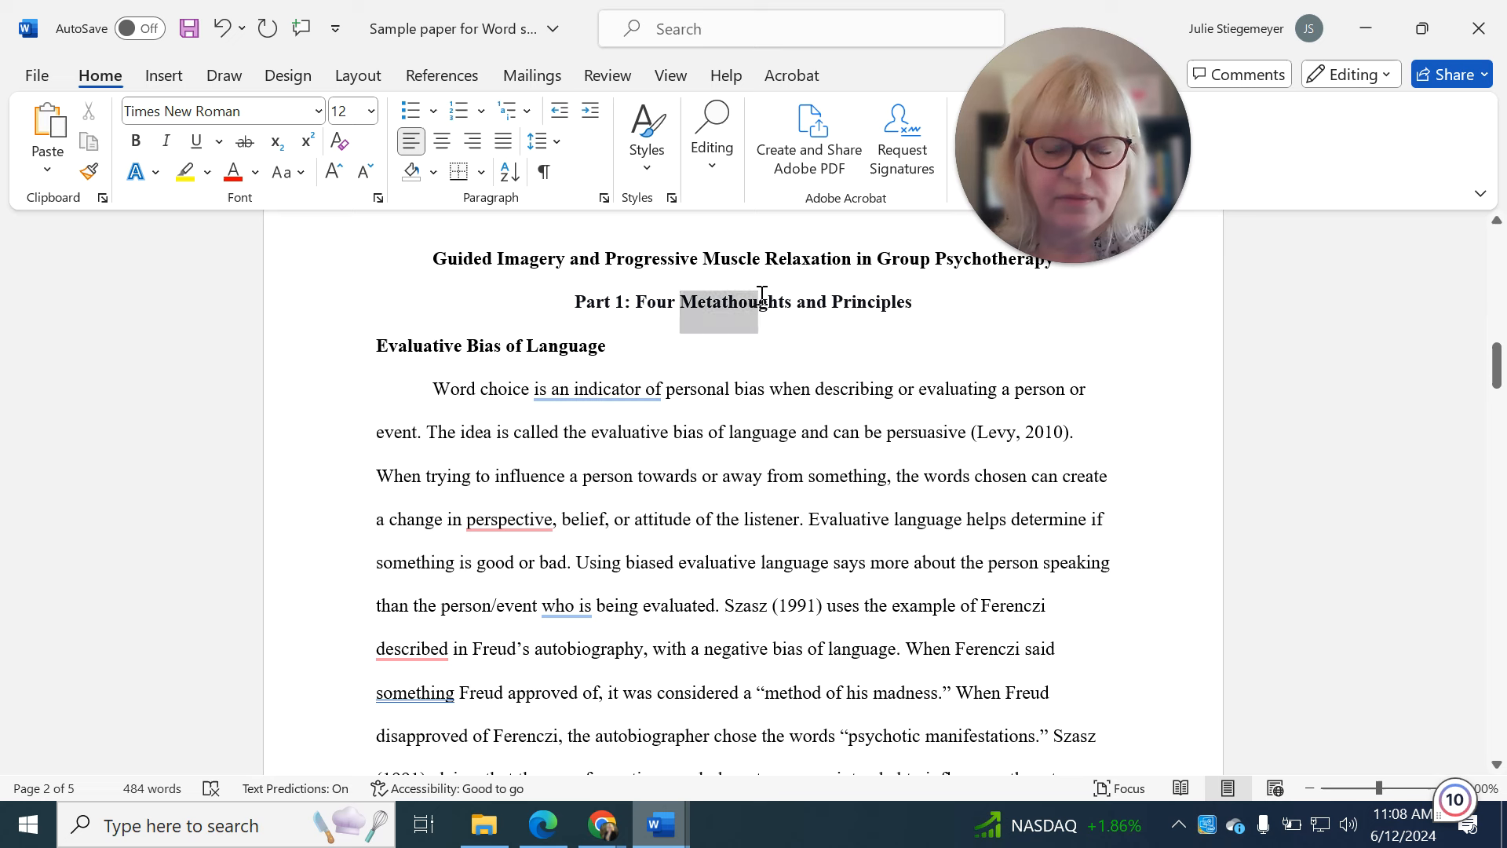
{"action": "left_click", "coordinate": [797, 446]}
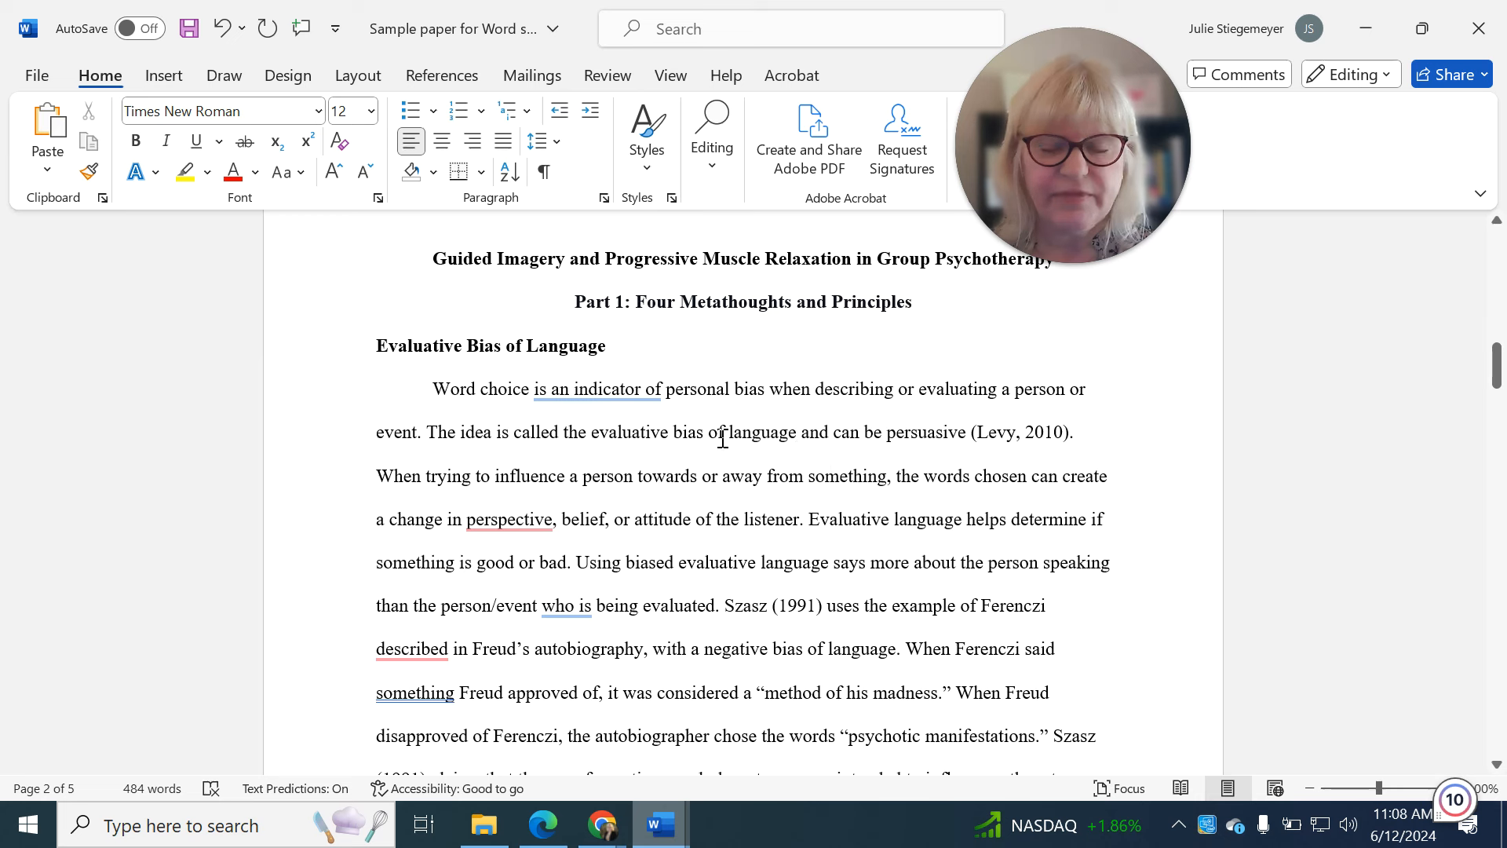
{"action": "left_click_drag", "start_coordinate": [638, 345], "coordinate": [376, 356]}
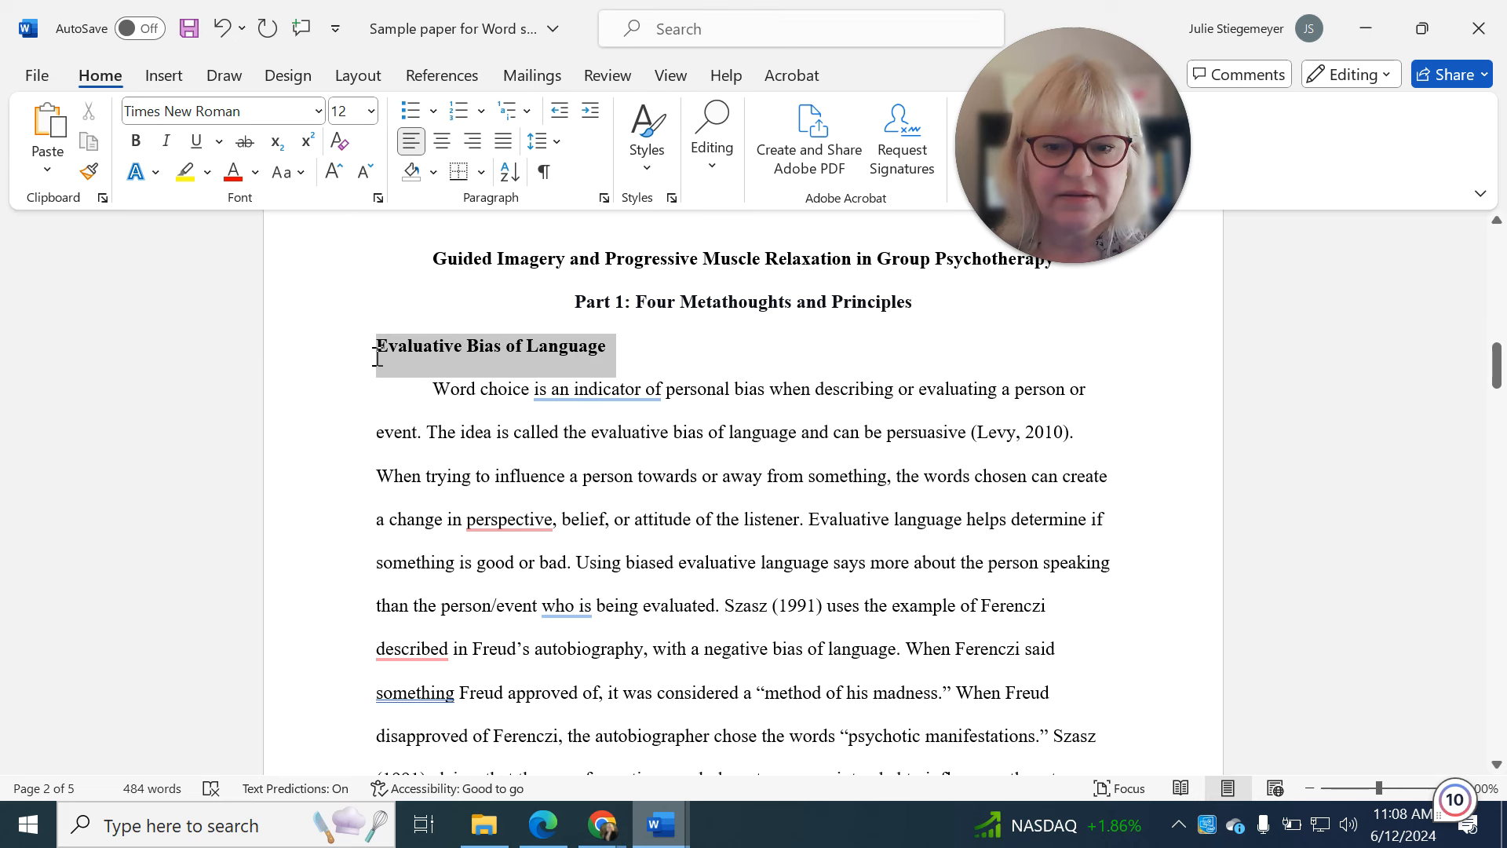
{"action": "left_click", "coordinate": [427, 474]}
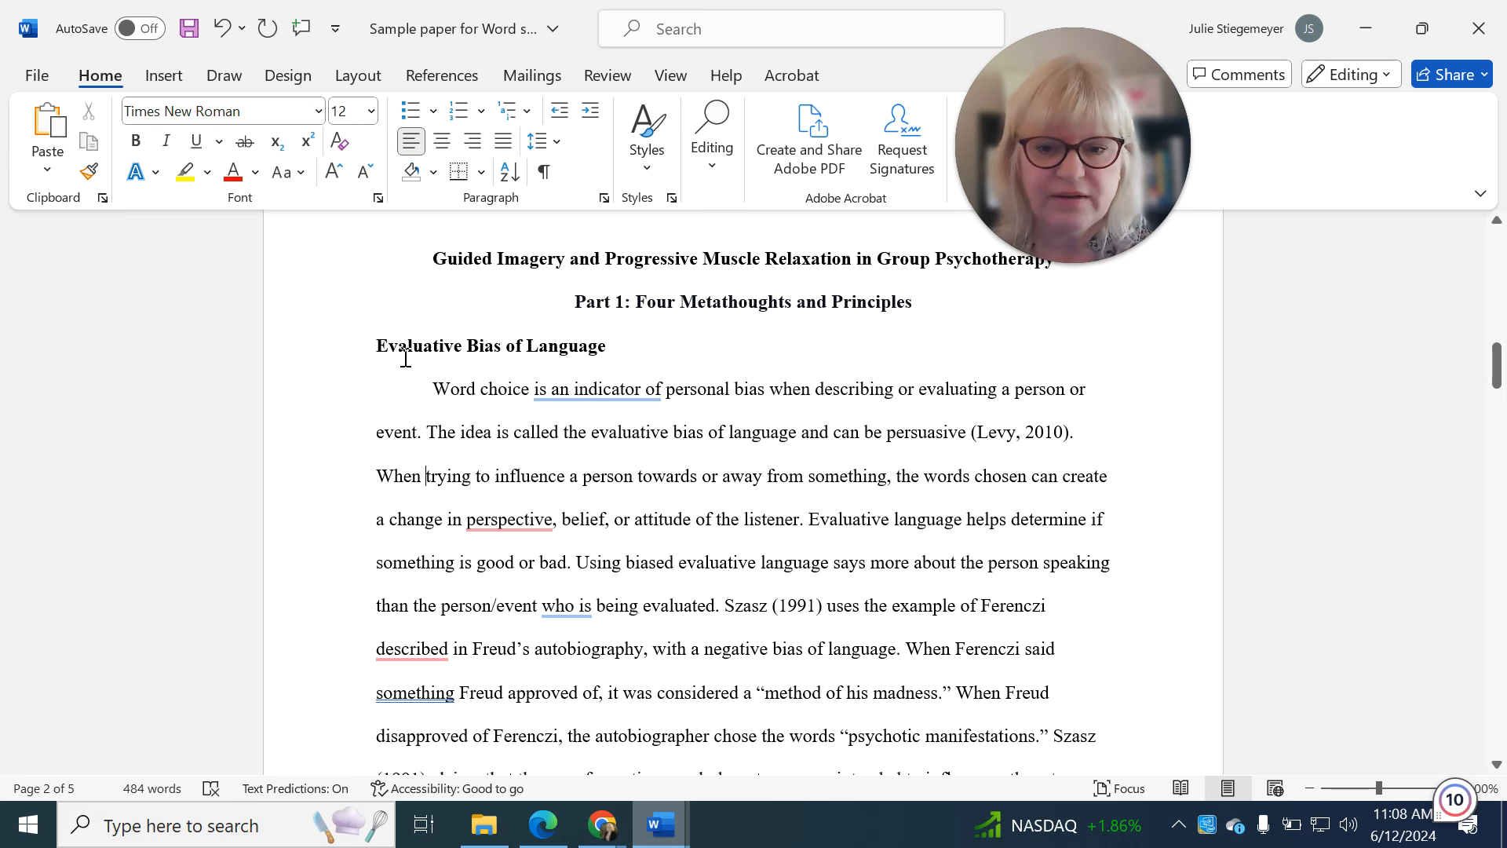
{"action": "left_click", "coordinate": [511, 354]}
- Center the "Part 2: Six Metathought Examples" heading and check it against the Part 1 section
{"action": "scroll", "coordinate": [728, 534], "scroll_direction": "down", "scroll_amount": 5}
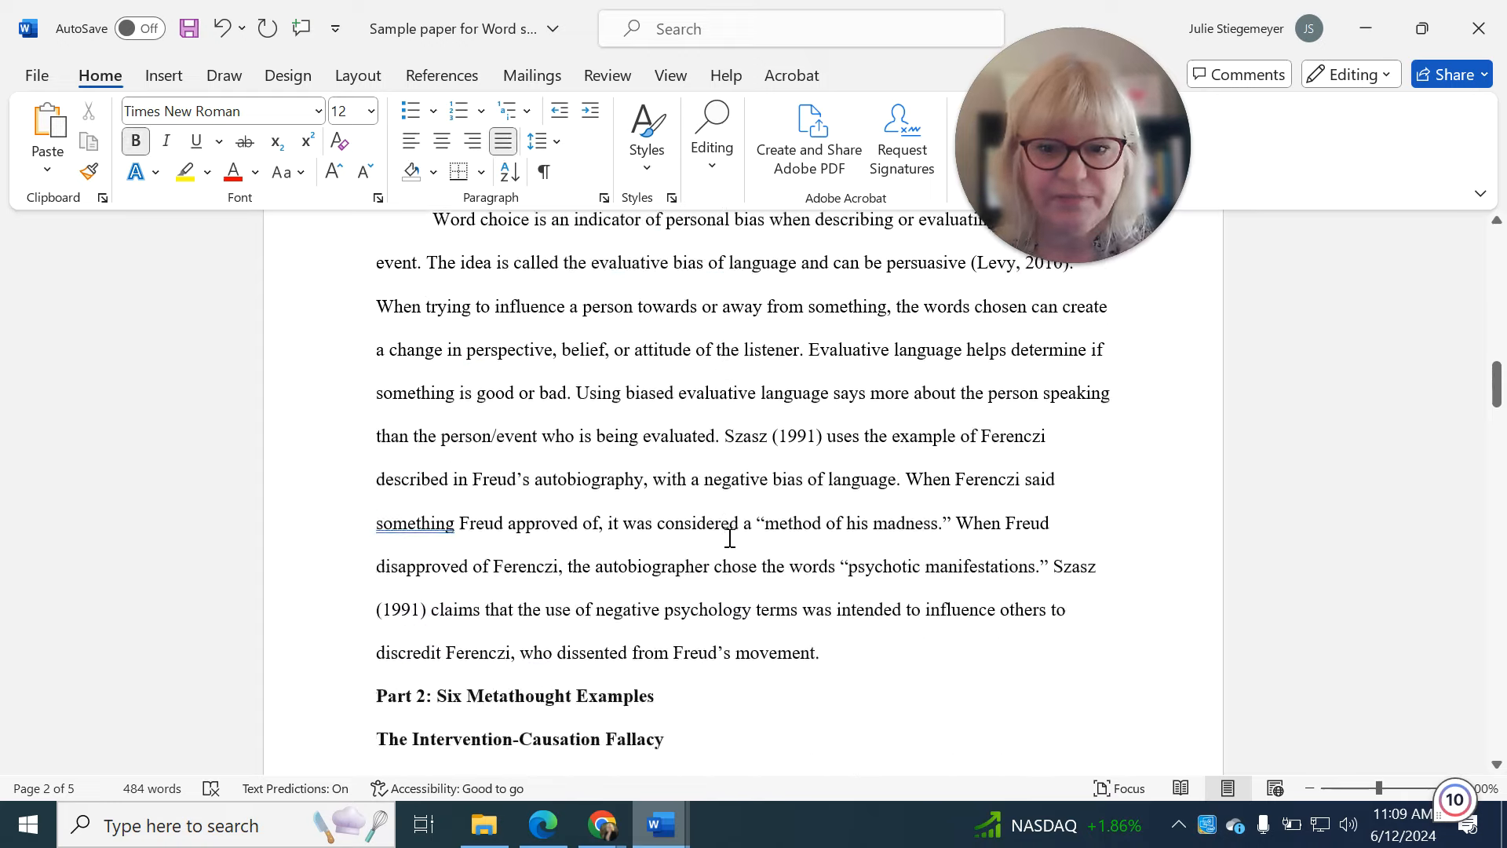
{"action": "scroll", "coordinate": [727, 538], "scroll_direction": "down", "scroll_amount": 1}
{"action": "key", "text": "ctrl+e"}
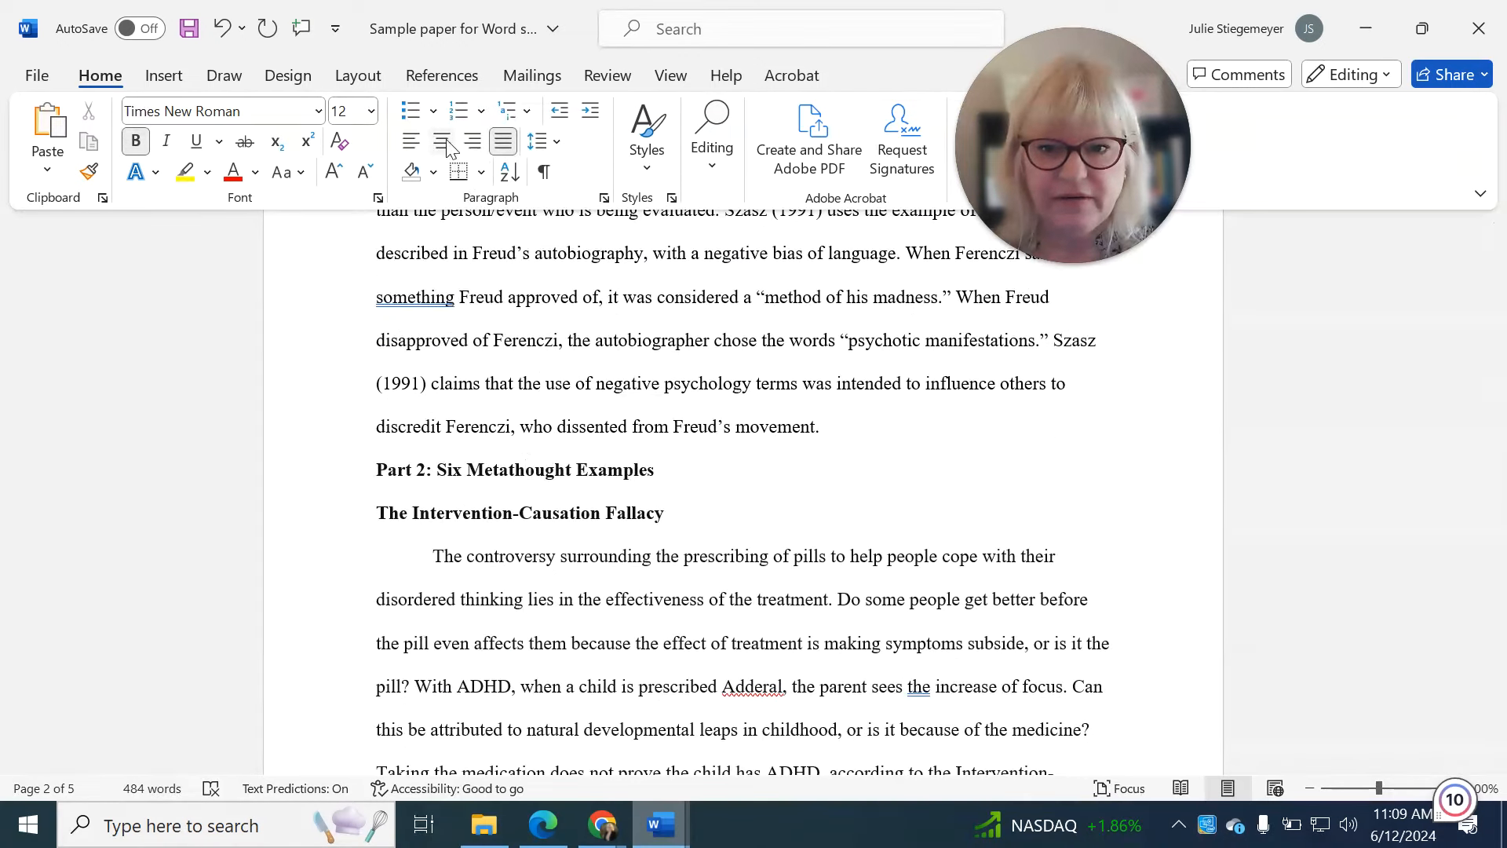
{"action": "left_click", "coordinate": [738, 529]}
{"action": "scroll", "coordinate": [729, 585], "scroll_direction": "up", "scroll_amount": 5}
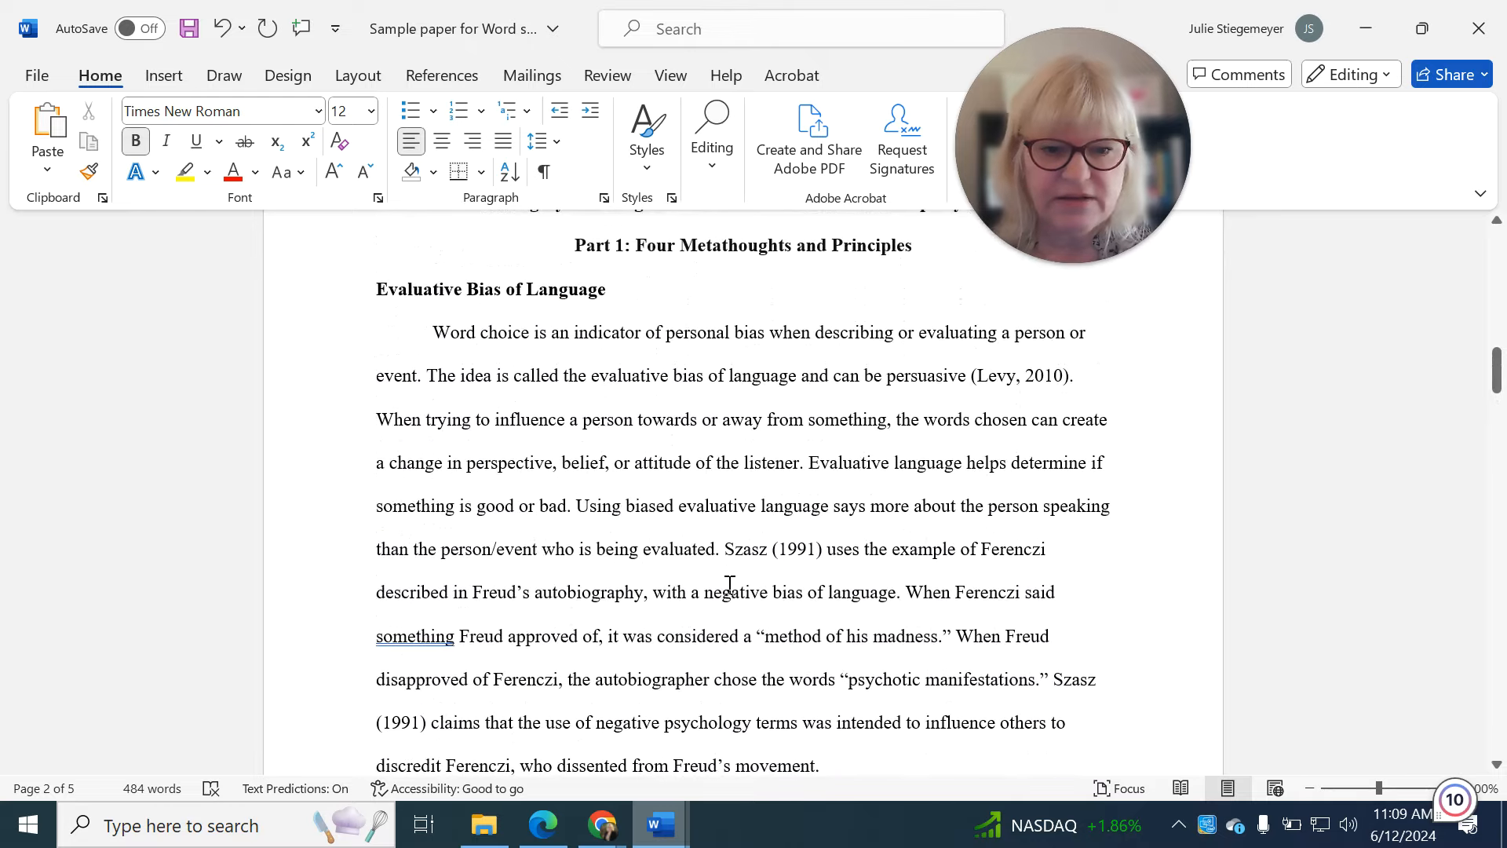
{"action": "left_click", "coordinate": [760, 550]}
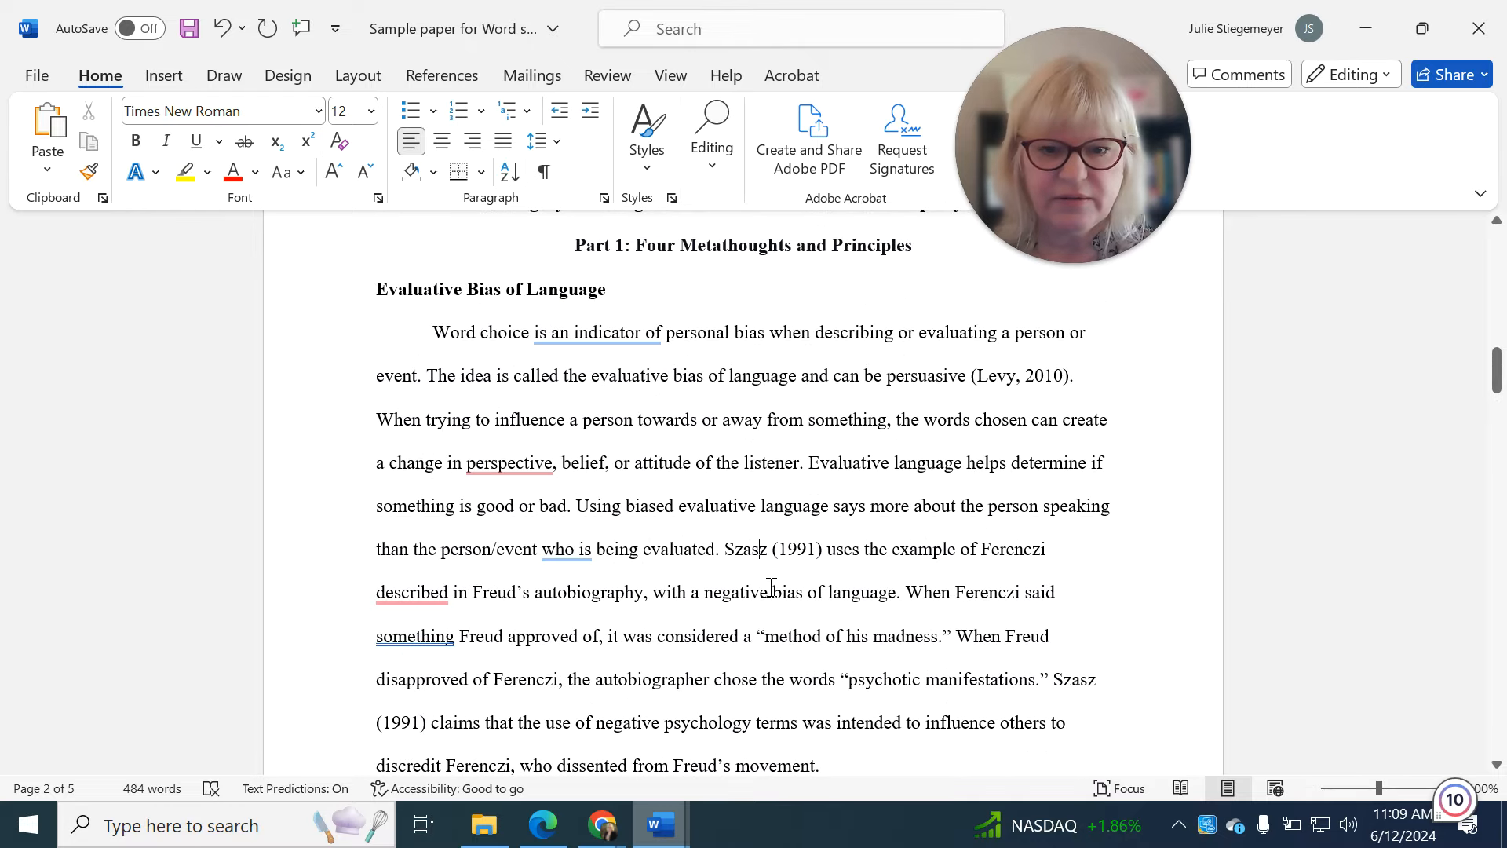
{"action": "scroll", "coordinate": [772, 587], "scroll_direction": "down", "scroll_amount": 8}
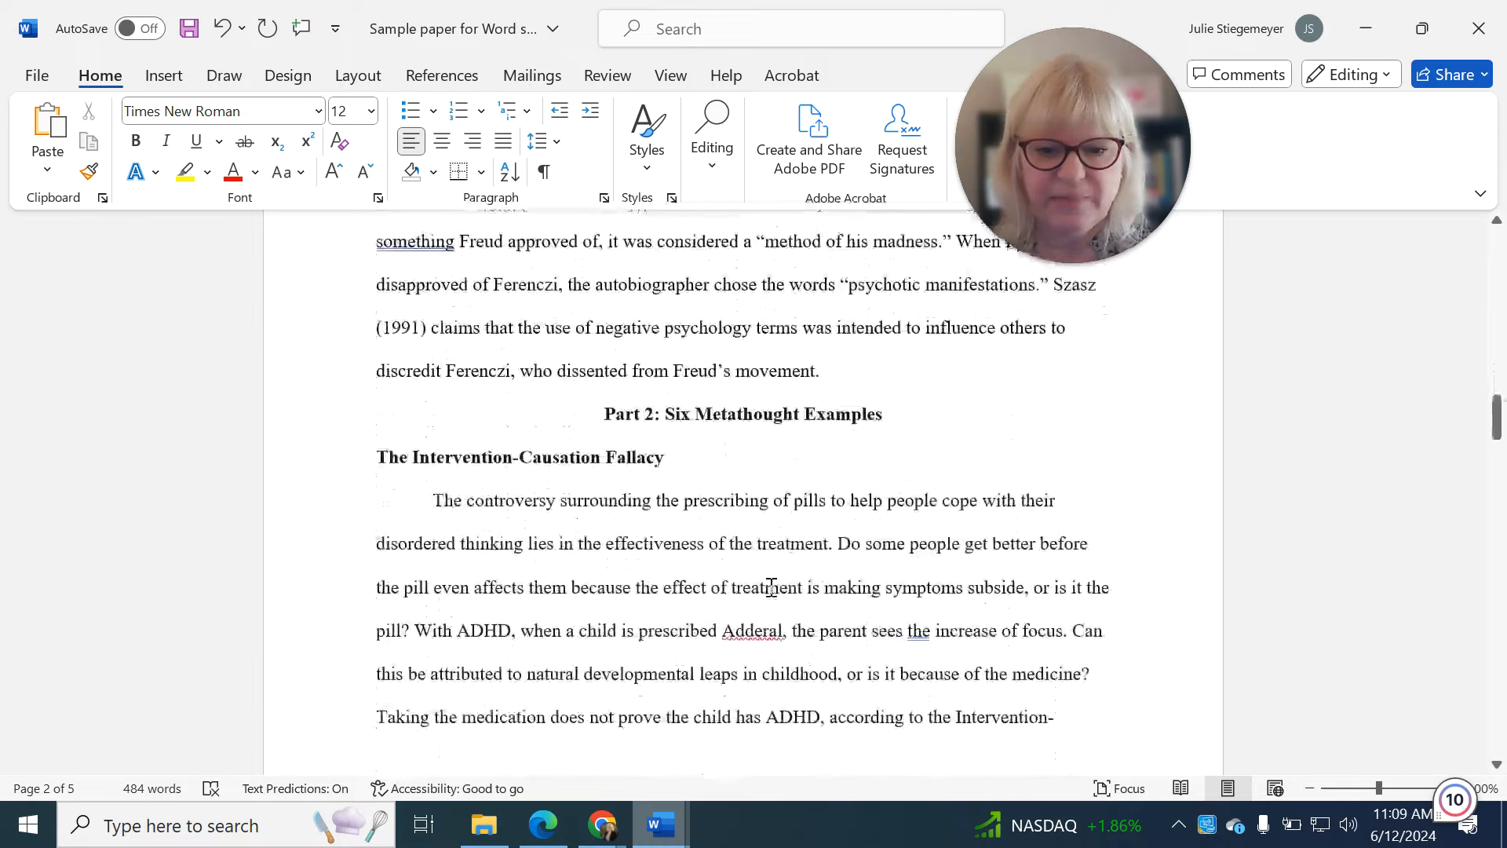
- Center and bold the "References" heading on page 4
{"action": "scroll", "coordinate": [772, 587], "scroll_direction": "down", "scroll_amount": 4}
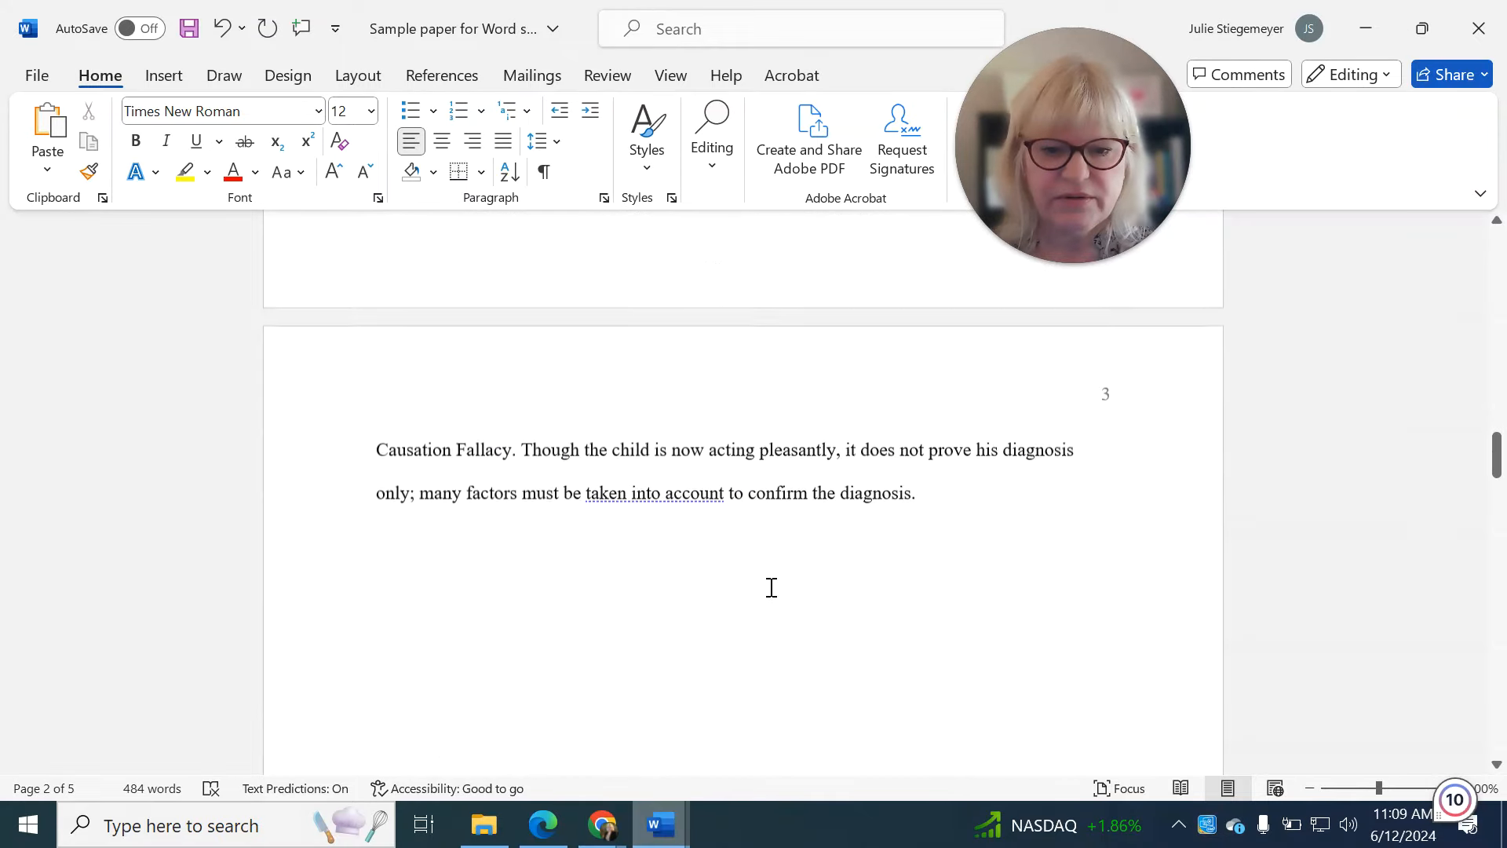
{"action": "scroll", "coordinate": [772, 587], "scroll_direction": "down", "scroll_amount": 5}
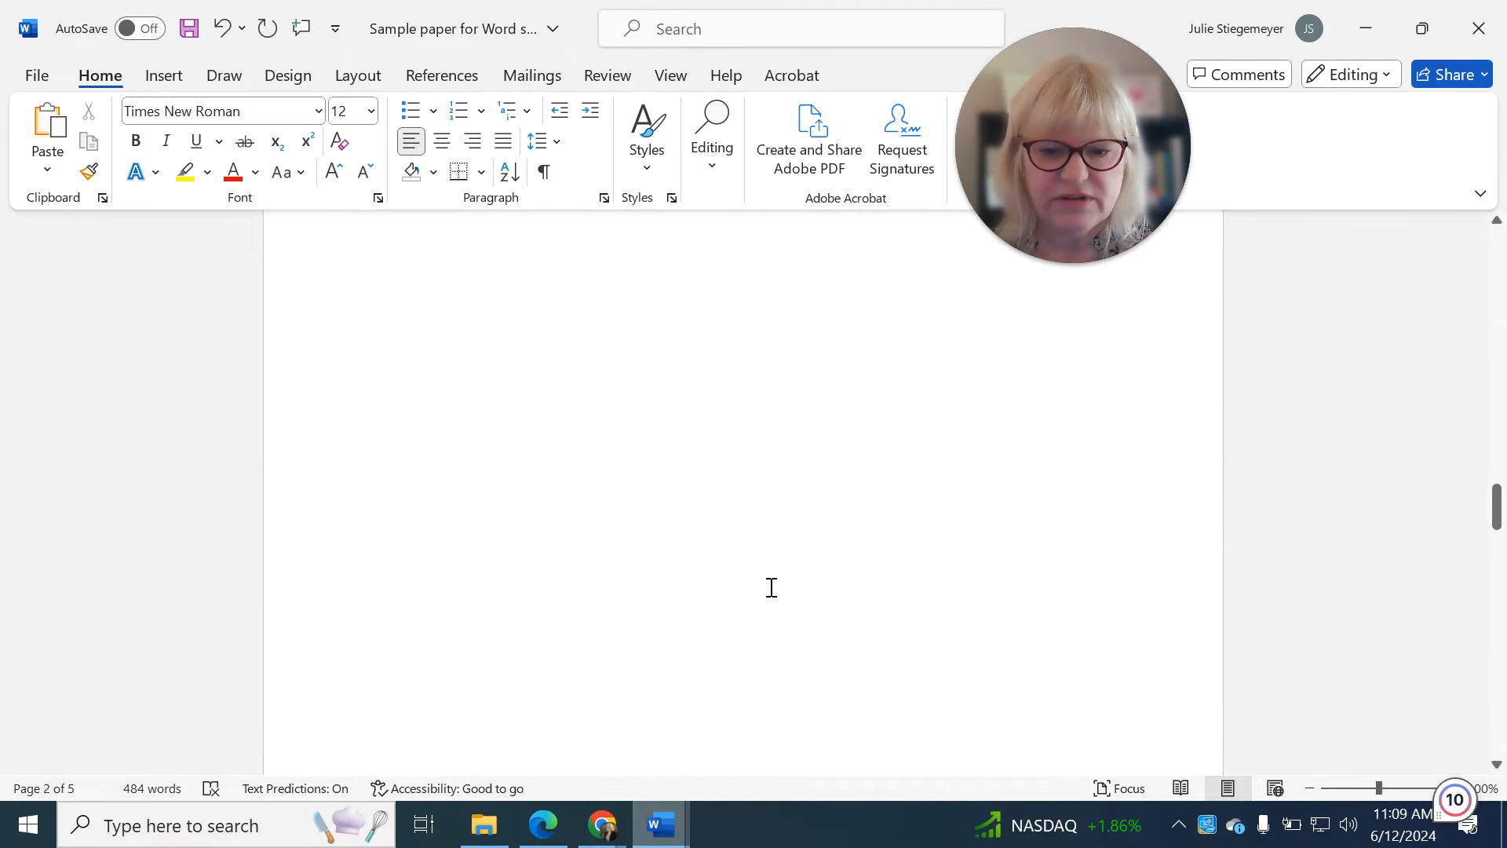
{"action": "scroll", "coordinate": [771, 587], "scroll_direction": "down", "scroll_amount": 3}
{"action": "scroll", "coordinate": [772, 597], "scroll_direction": "down", "scroll_amount": 4}
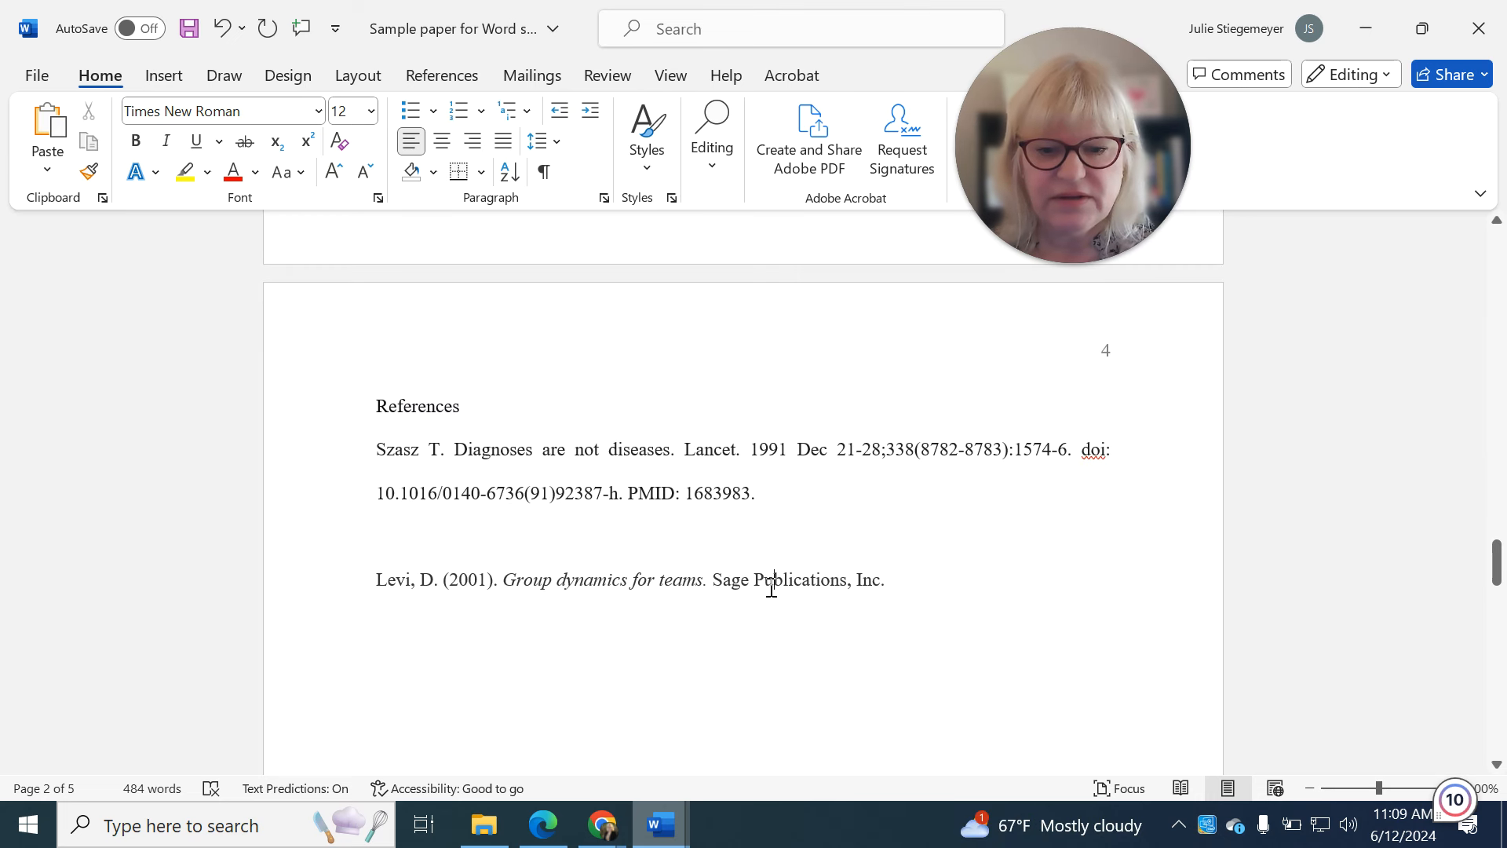
{"action": "left_click", "coordinate": [772, 587]}
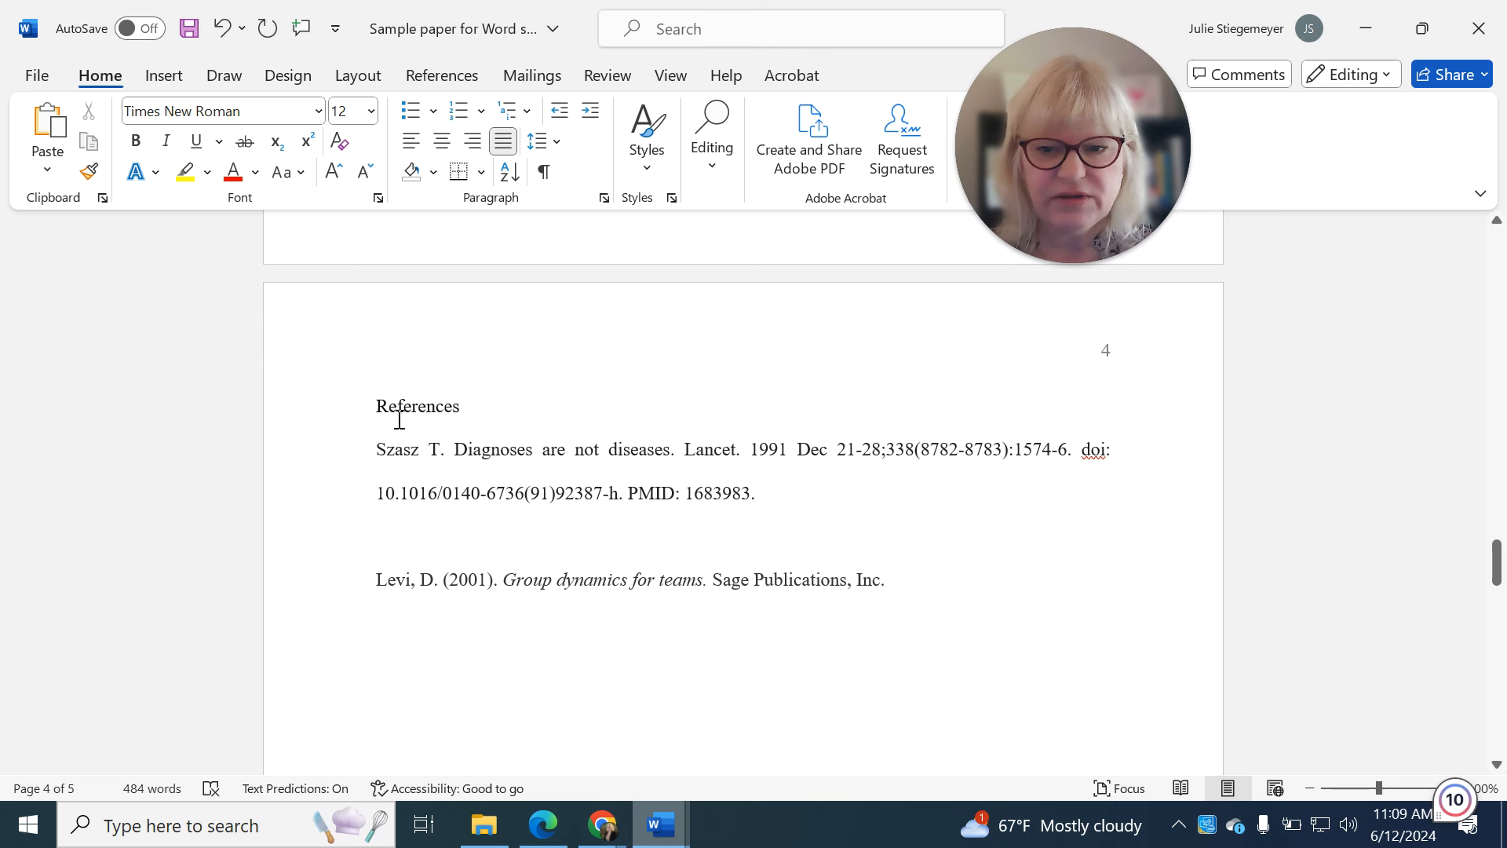
{"action": "left_click", "coordinate": [441, 141]}
{"action": "double_click", "coordinate": [752, 403]}
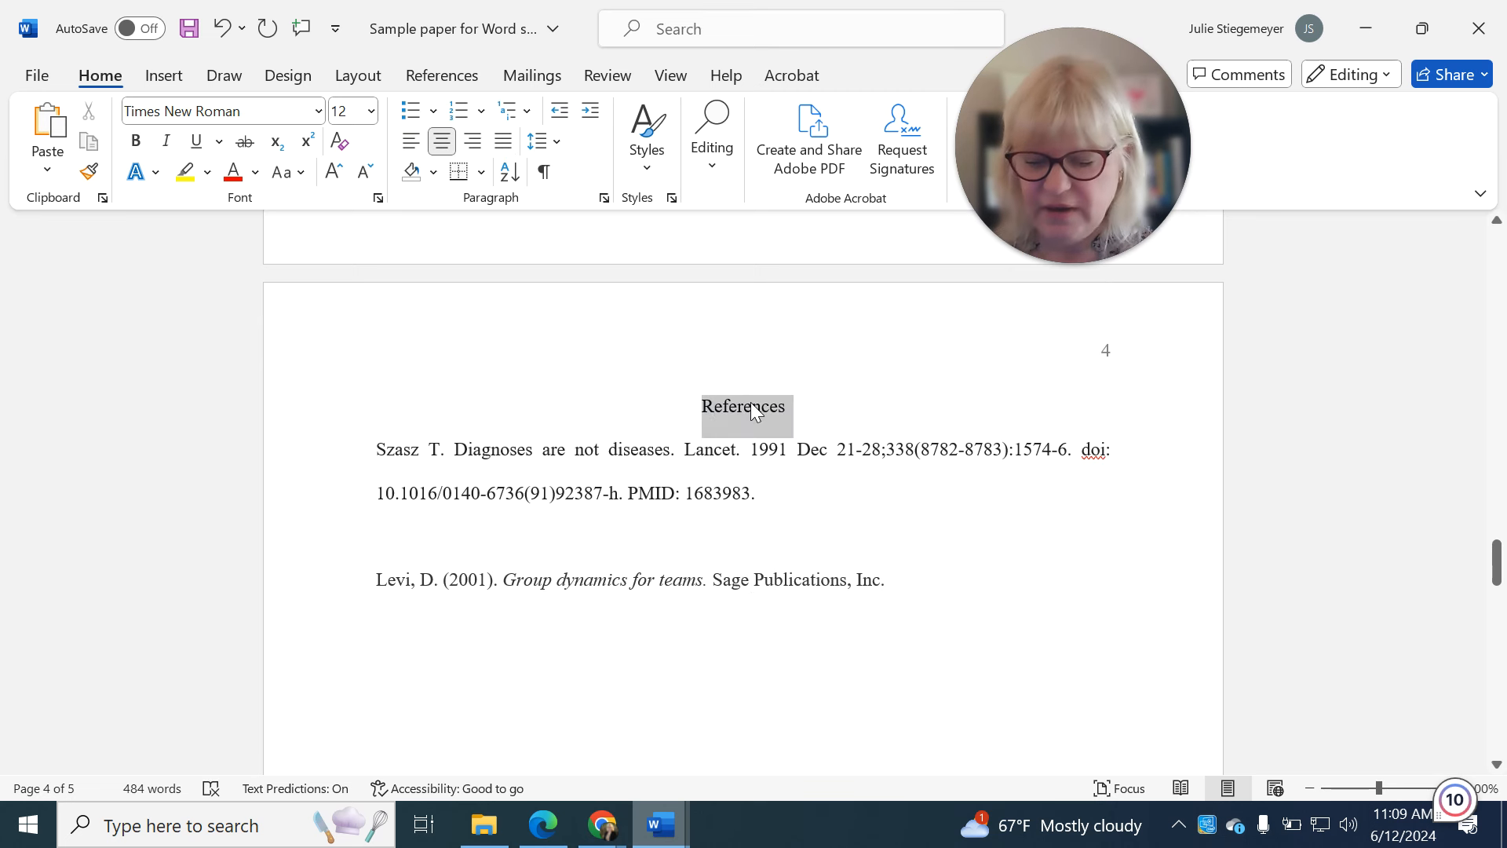
{"action": "key", "text": "ctrl+b"}
{"action": "left_click", "coordinate": [733, 492]}
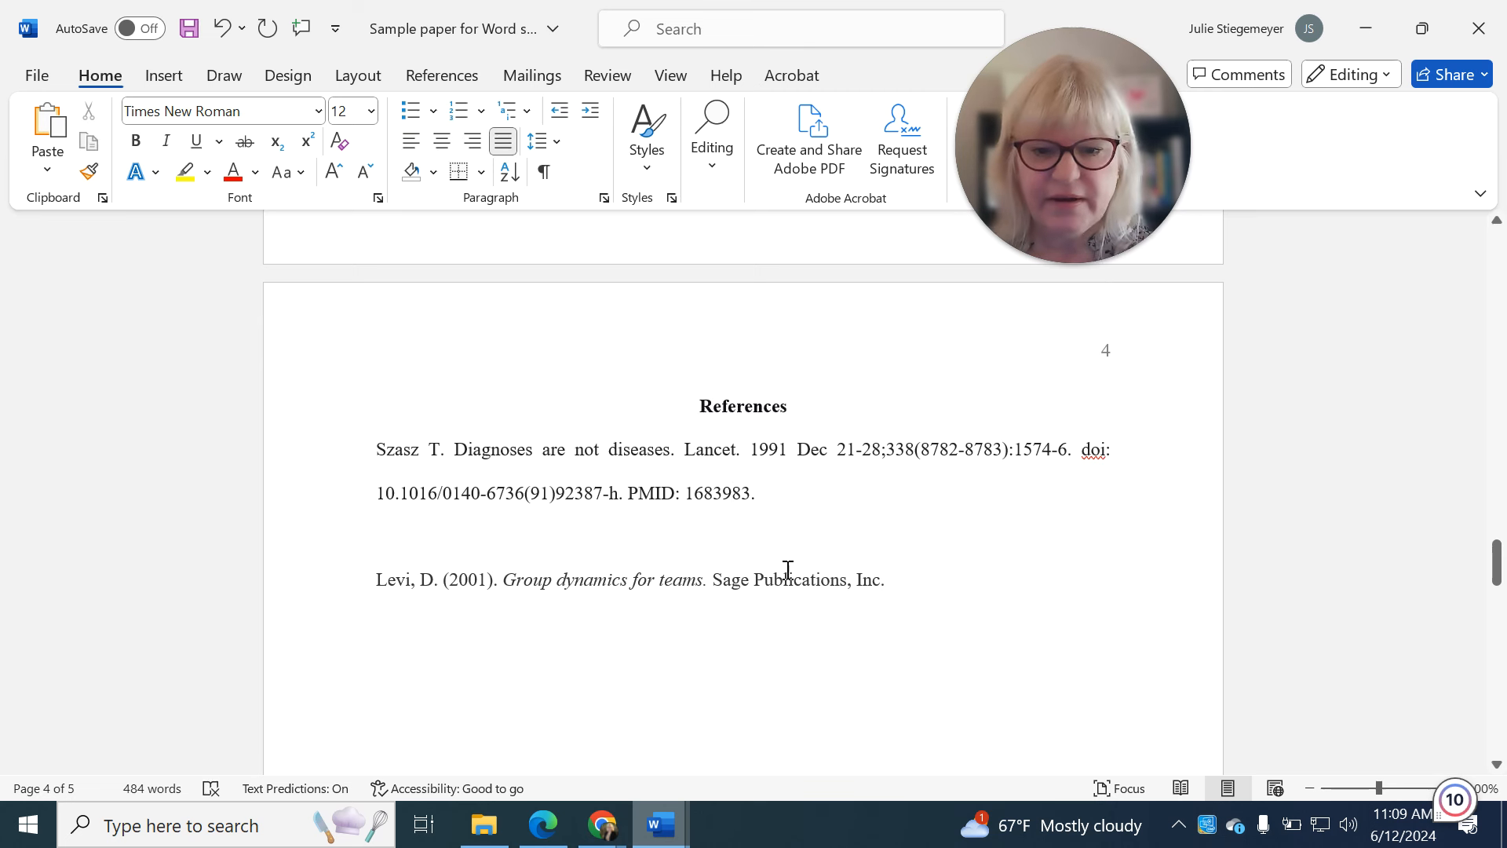
- Move the "Group dynamics for teams" reference above the "Diagnoses are not diseases" entry to put the list in alphabetical order
{"action": "left_click_drag", "start_coordinate": [910, 579], "coordinate": [374, 580]}
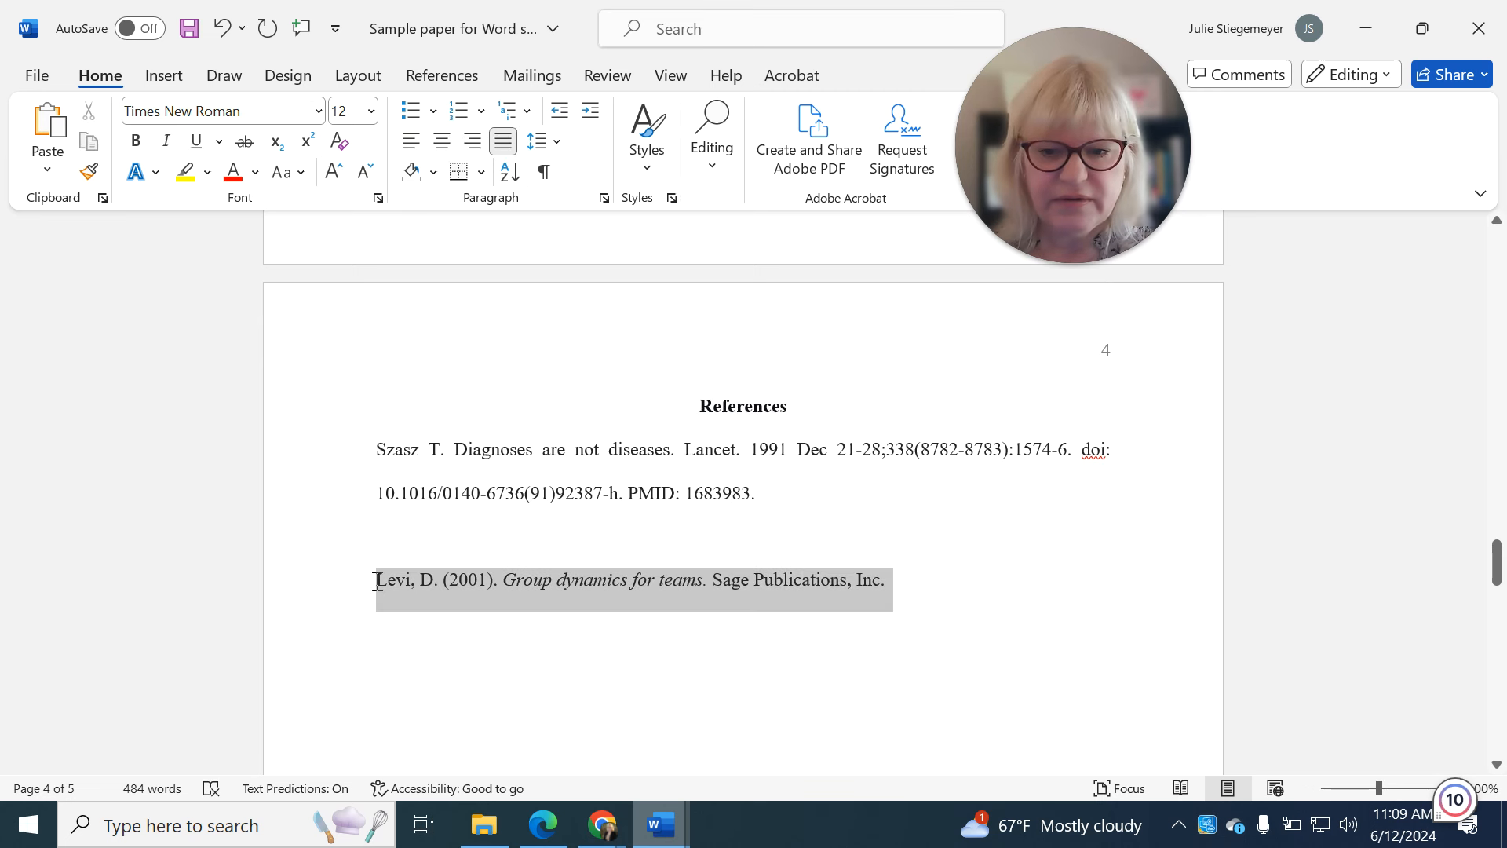
{"action": "left_click", "coordinate": [398, 640]}
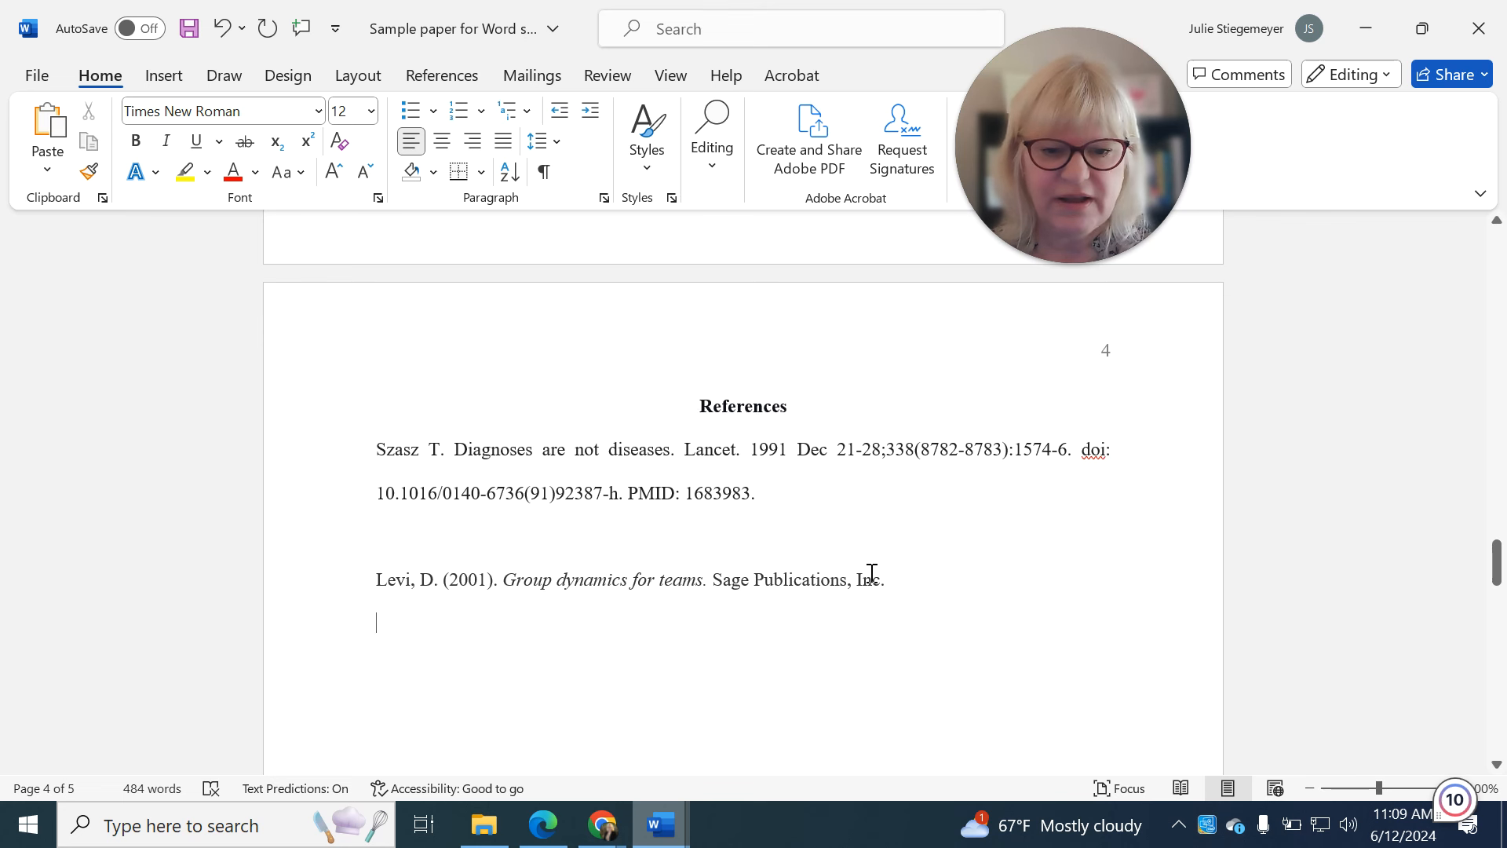
{"action": "left_click_drag", "start_coordinate": [885, 579], "coordinate": [370, 601]}
{"action": "key", "text": "ctrl+c"}
{"action": "key", "text": "Delete"}
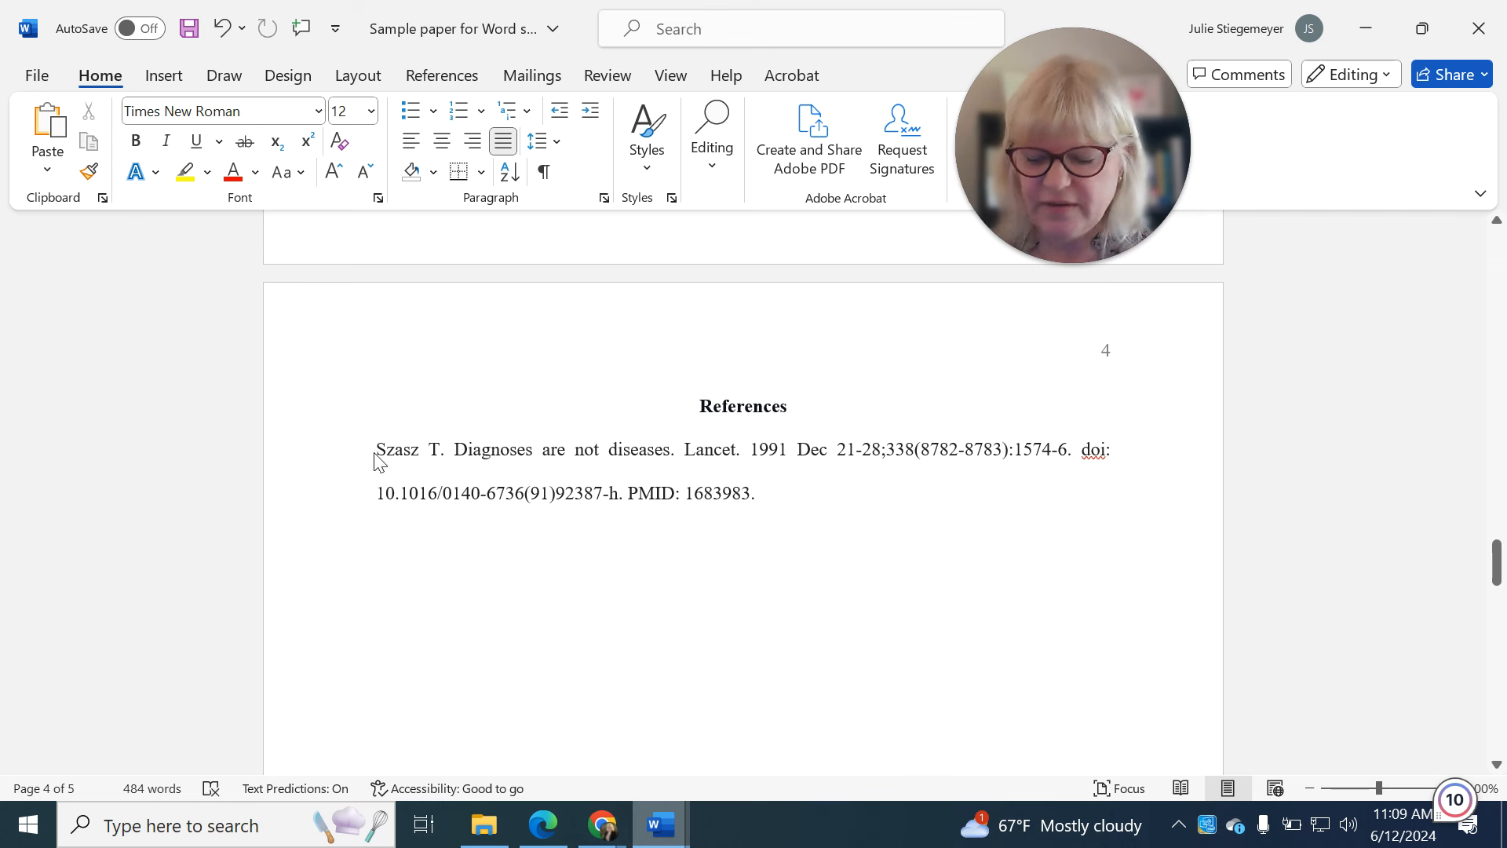
{"action": "key", "text": "ctrl+v"}
{"action": "left_click", "coordinate": [606, 658]}
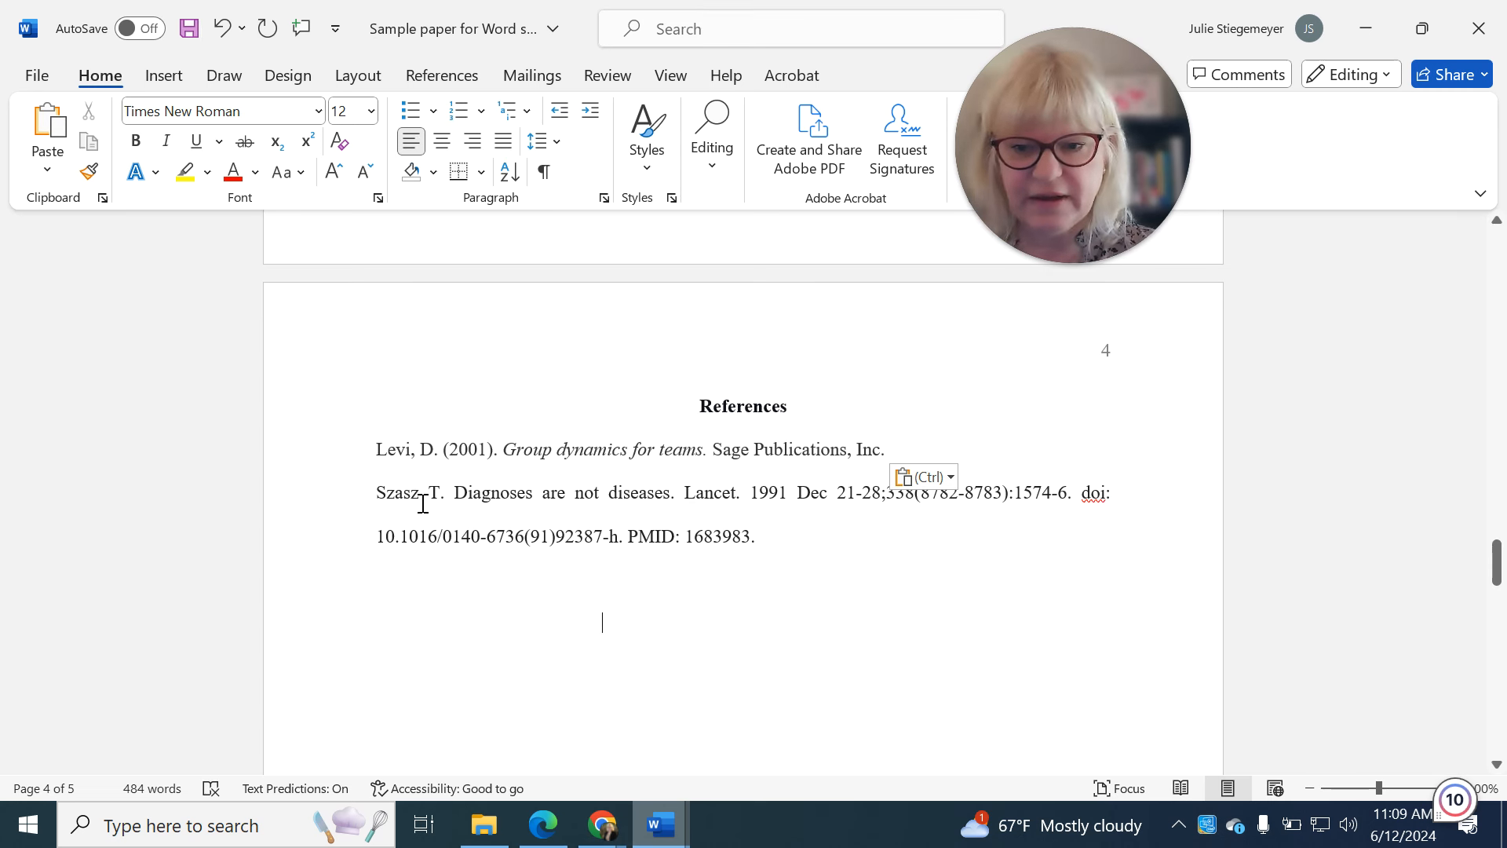
- Left-align the "Diagnoses are not diseases" reference entry
{"action": "left_click", "coordinate": [422, 503]}
{"action": "left_click_drag", "start_coordinate": [326, 539], "coordinate": [303, 505]}
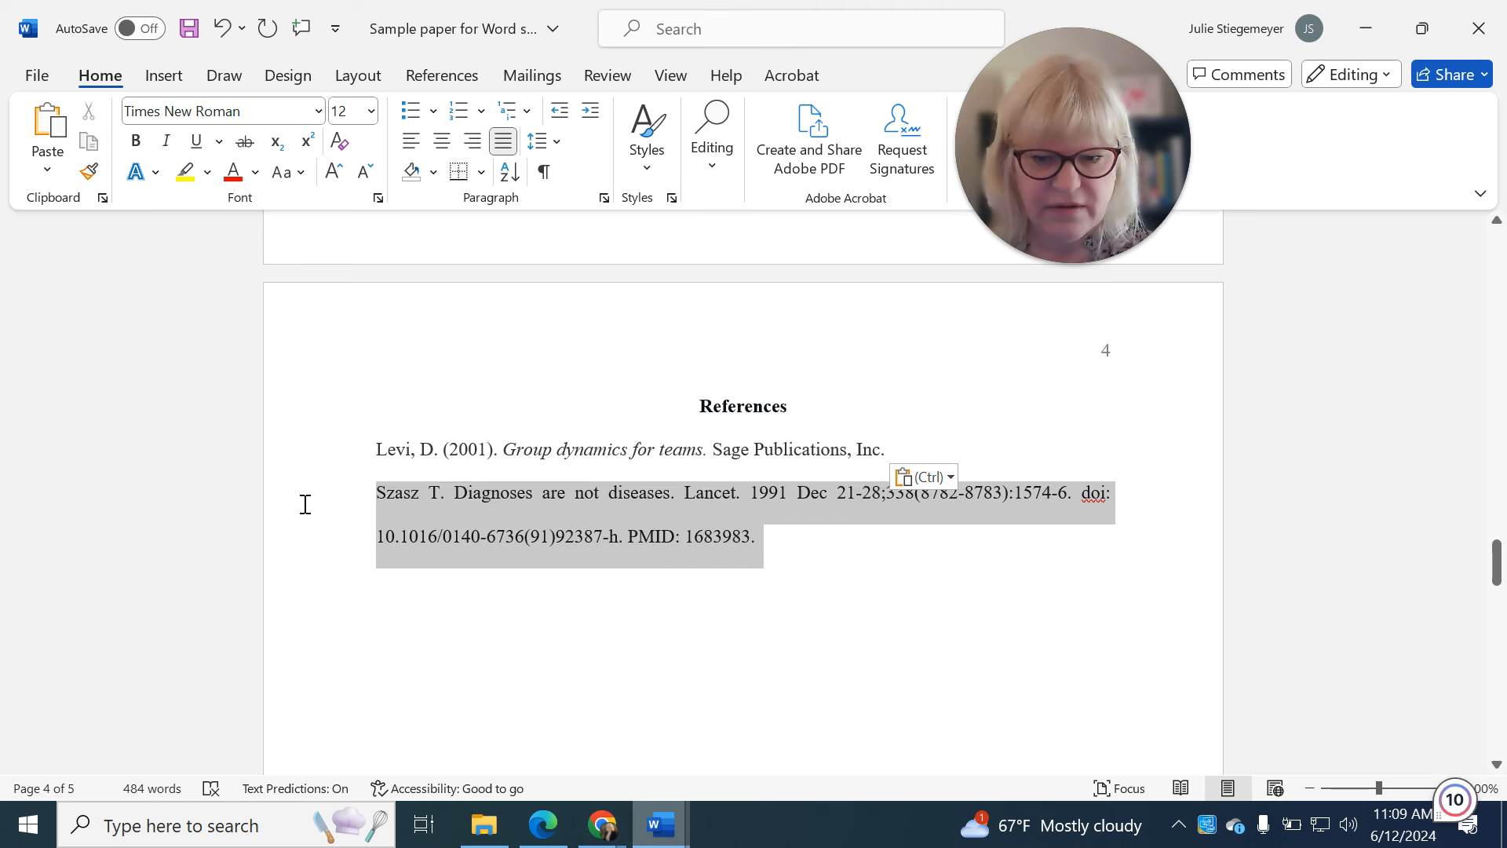
{"action": "left_click", "coordinate": [411, 142]}
- Add a comma after the author's surname in the second reference and insert "(1991)." after the author's initial
{"action": "left_click", "coordinate": [435, 493]}
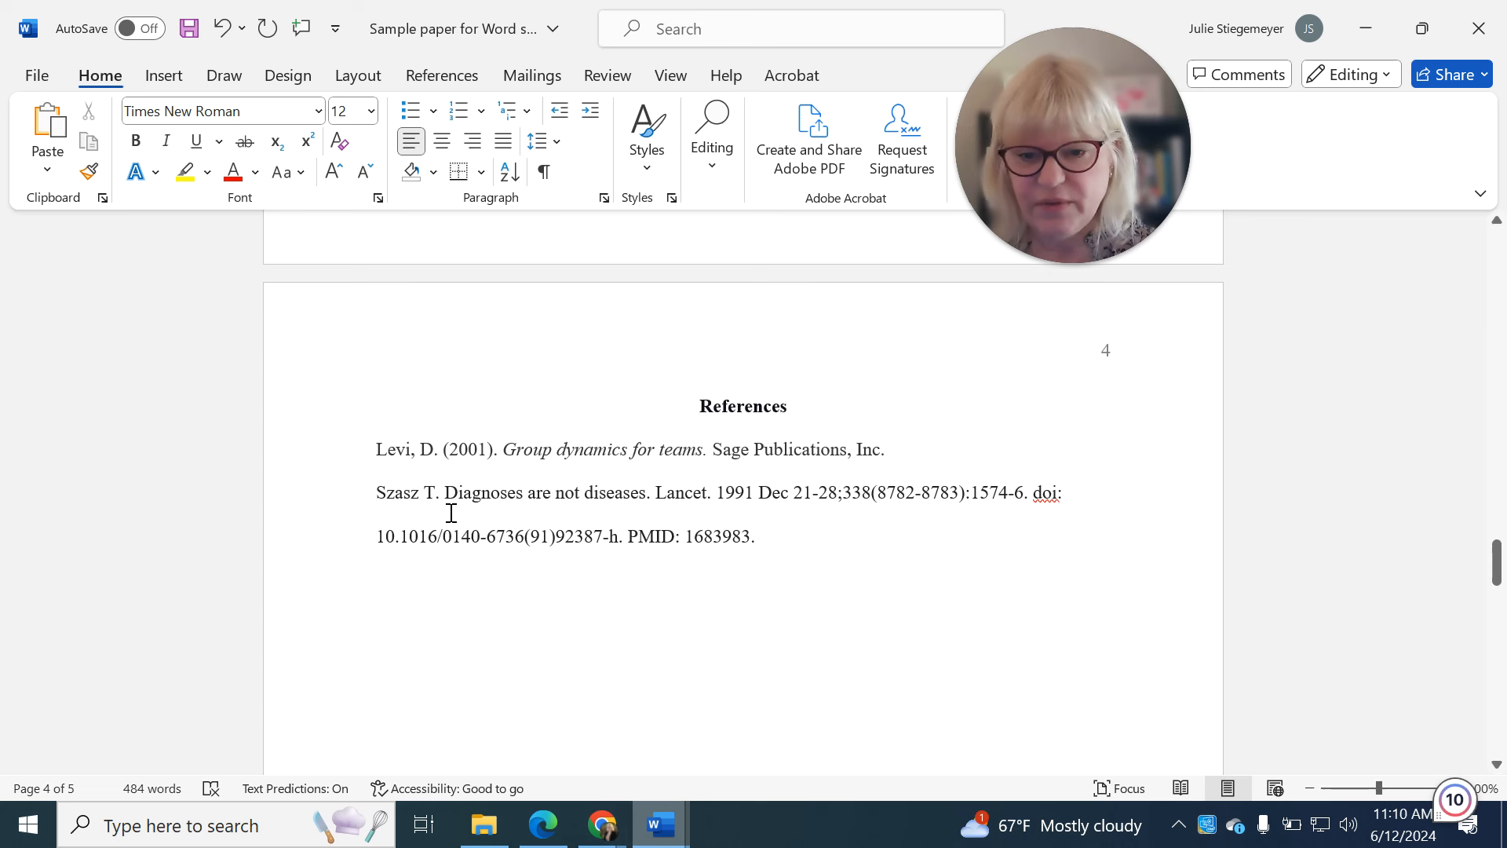
{"action": "type", "text": ","}
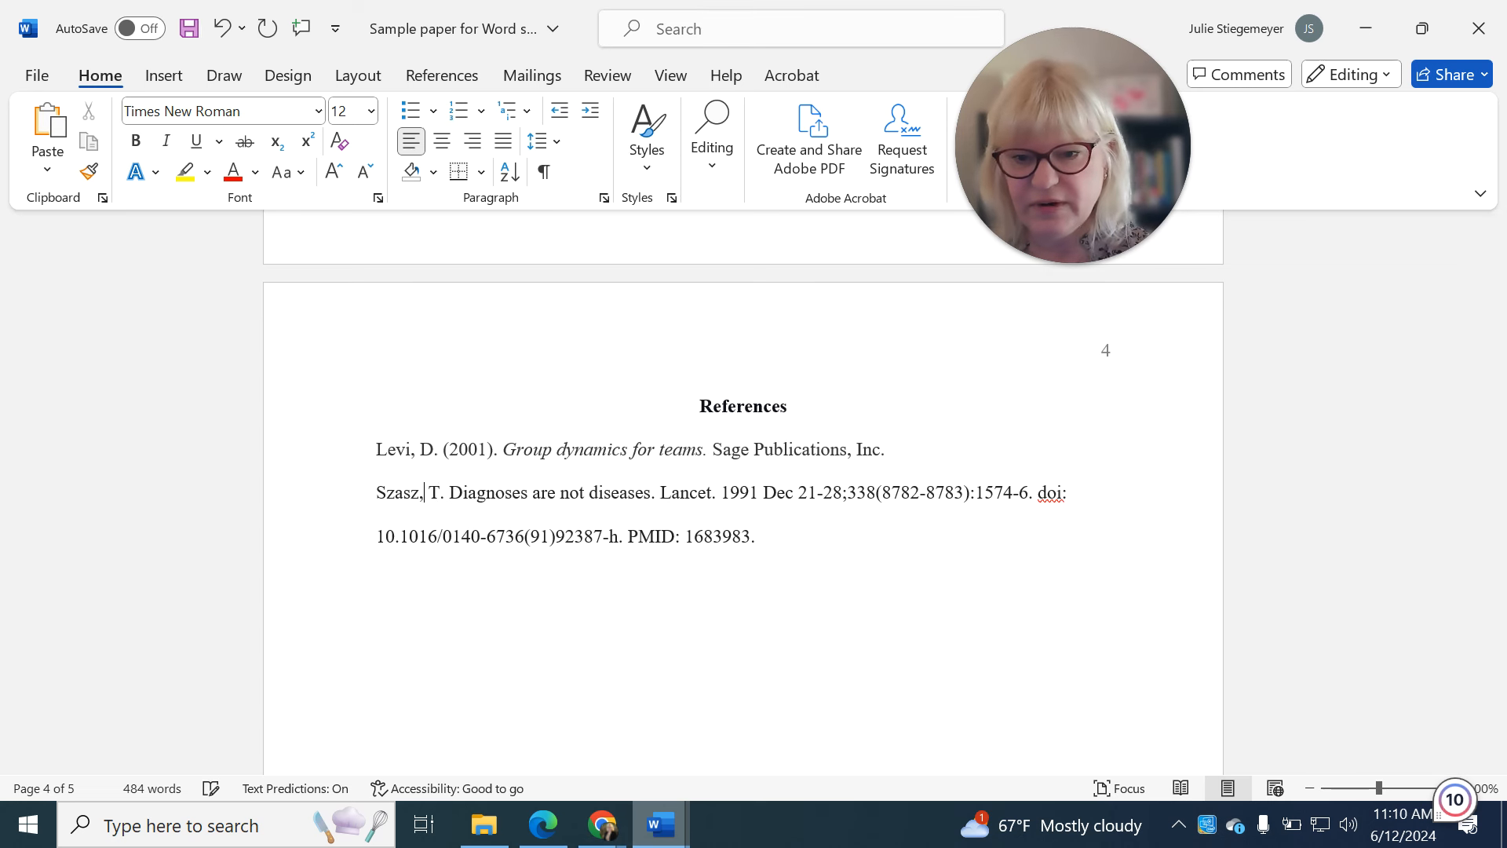
{"action": "key", "text": "Right"}
{"action": "key", "text": "Right"}
{"action": "key", "text": "Right"}
{"action": "key", "text": "Right"}
{"action": "type", "text": "(1991"}
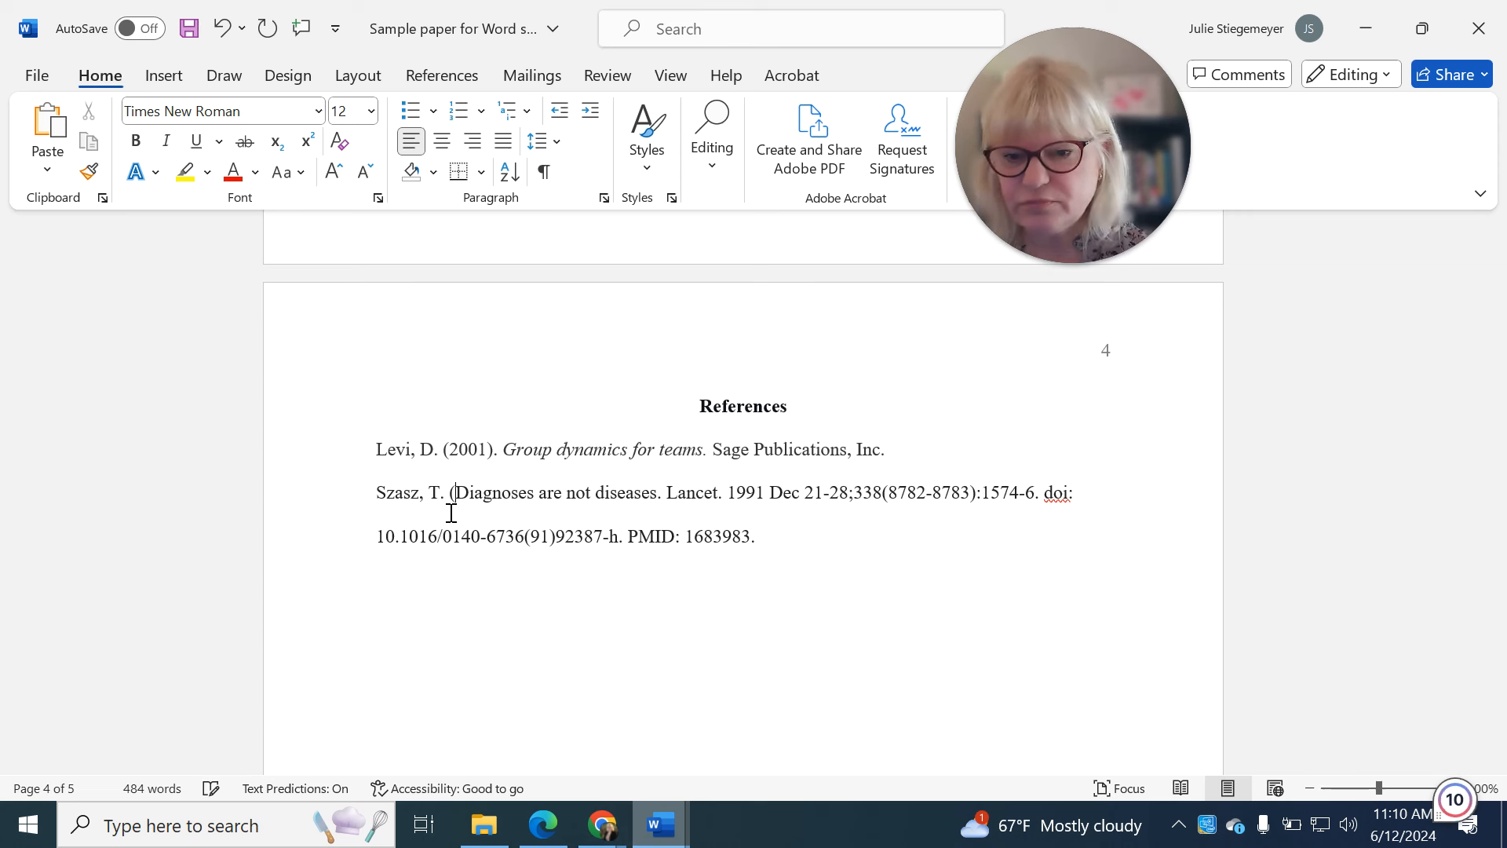
{"action": "type", "text": ")."}
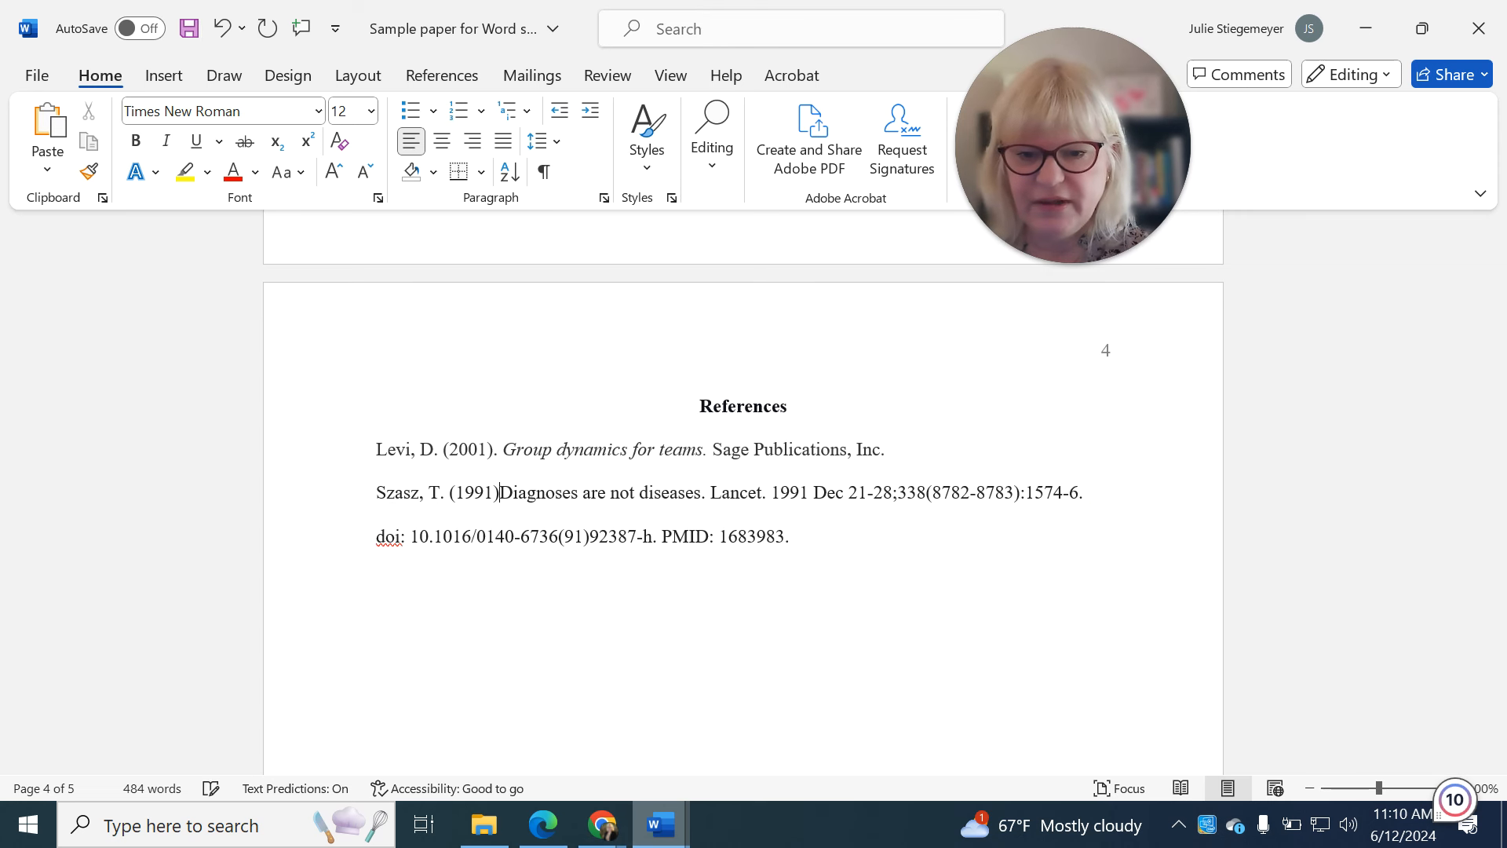
- Check the article title in the second reference and italicize the journal name "Lancet"
{"action": "left_click_drag", "start_coordinate": [716, 496], "coordinate": [528, 514]}
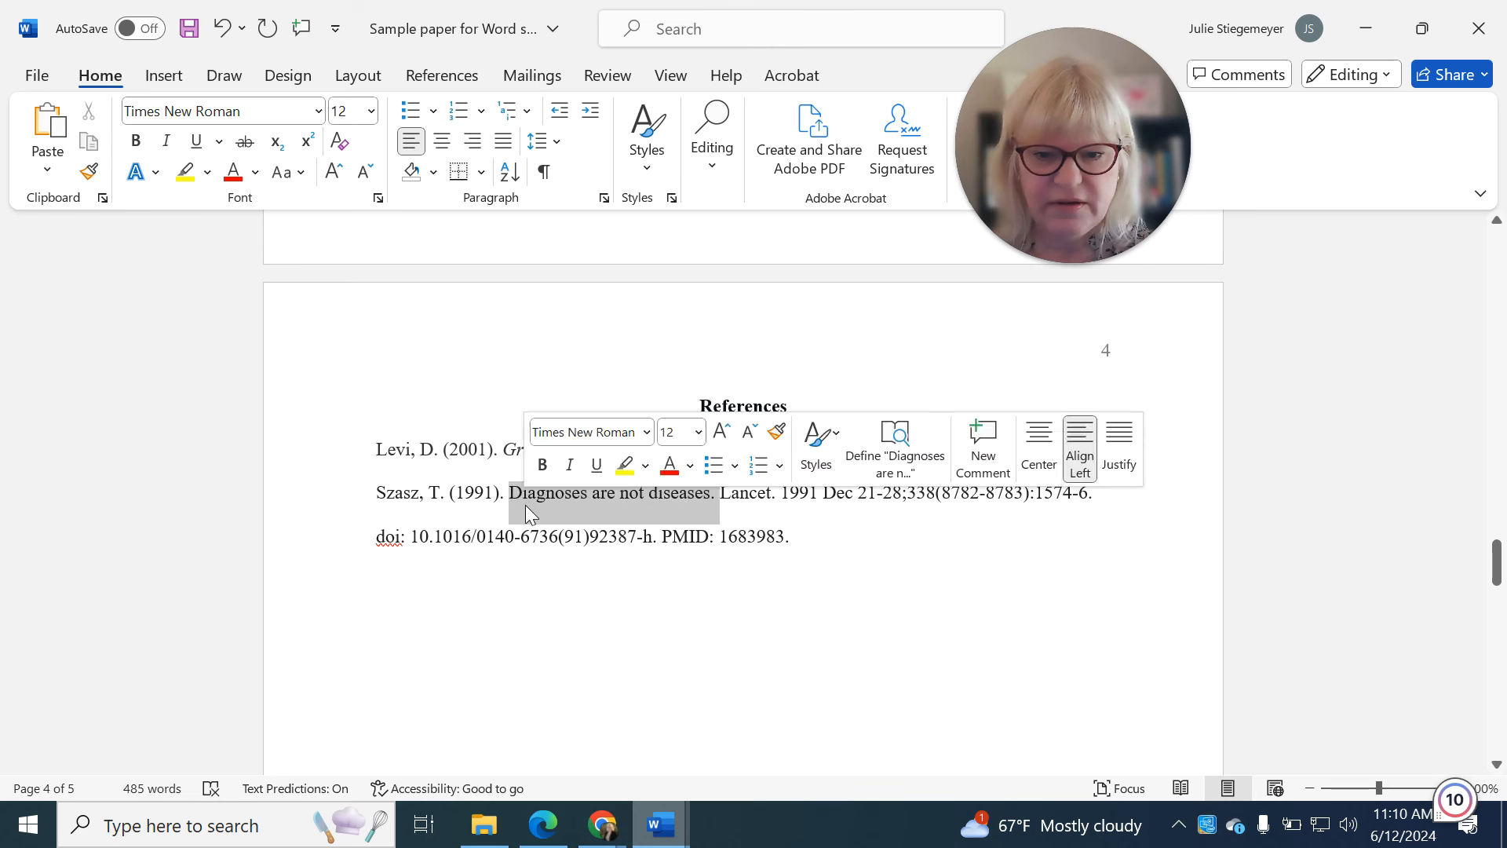
{"action": "left_click", "coordinate": [716, 514]}
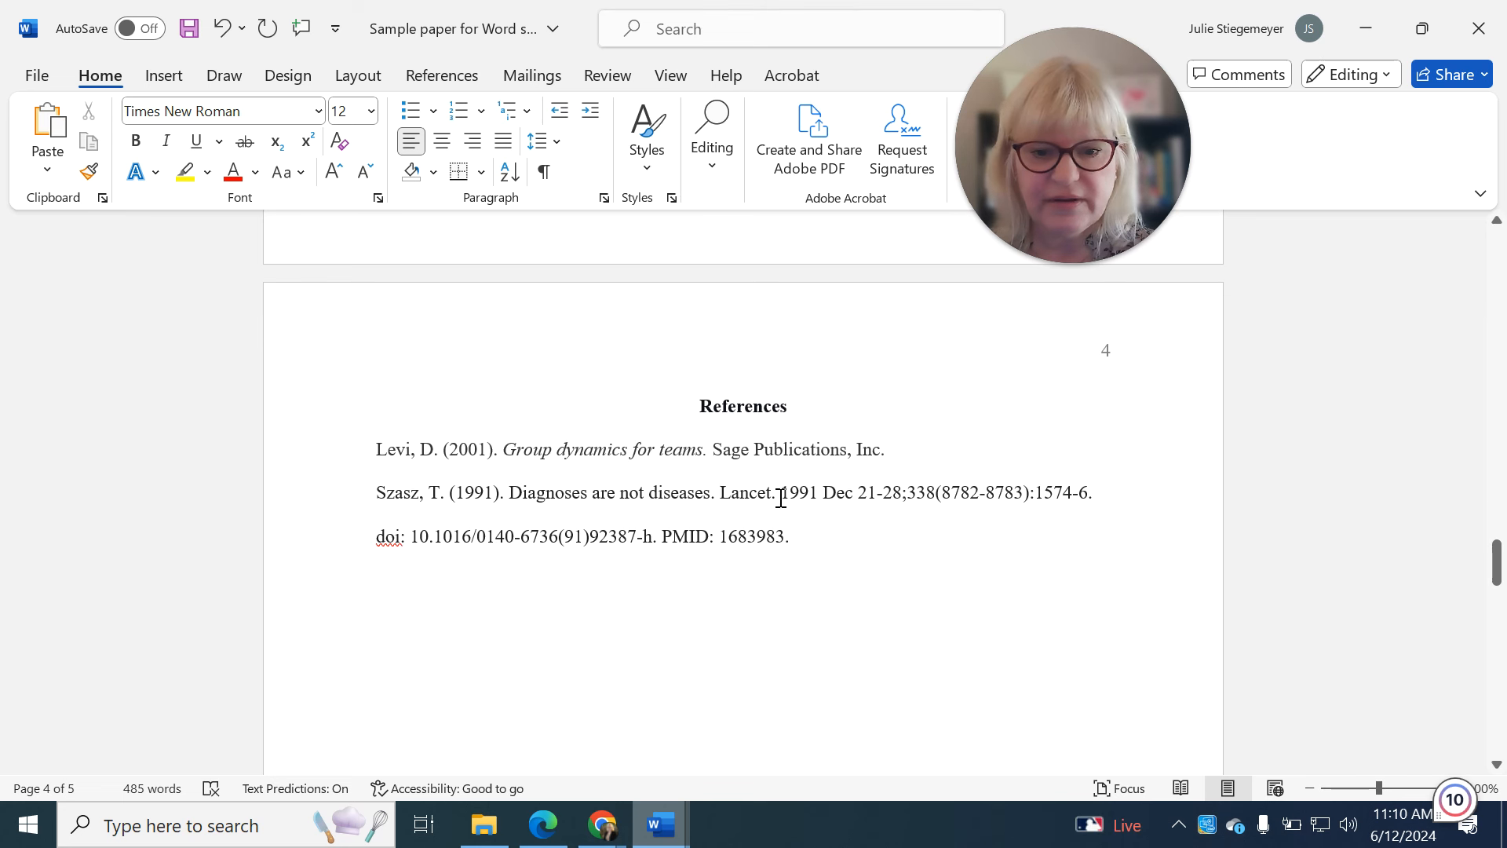
{"action": "left_click_drag", "start_coordinate": [774, 496], "coordinate": [721, 496]}
{"action": "key", "text": "ctrl+i"}
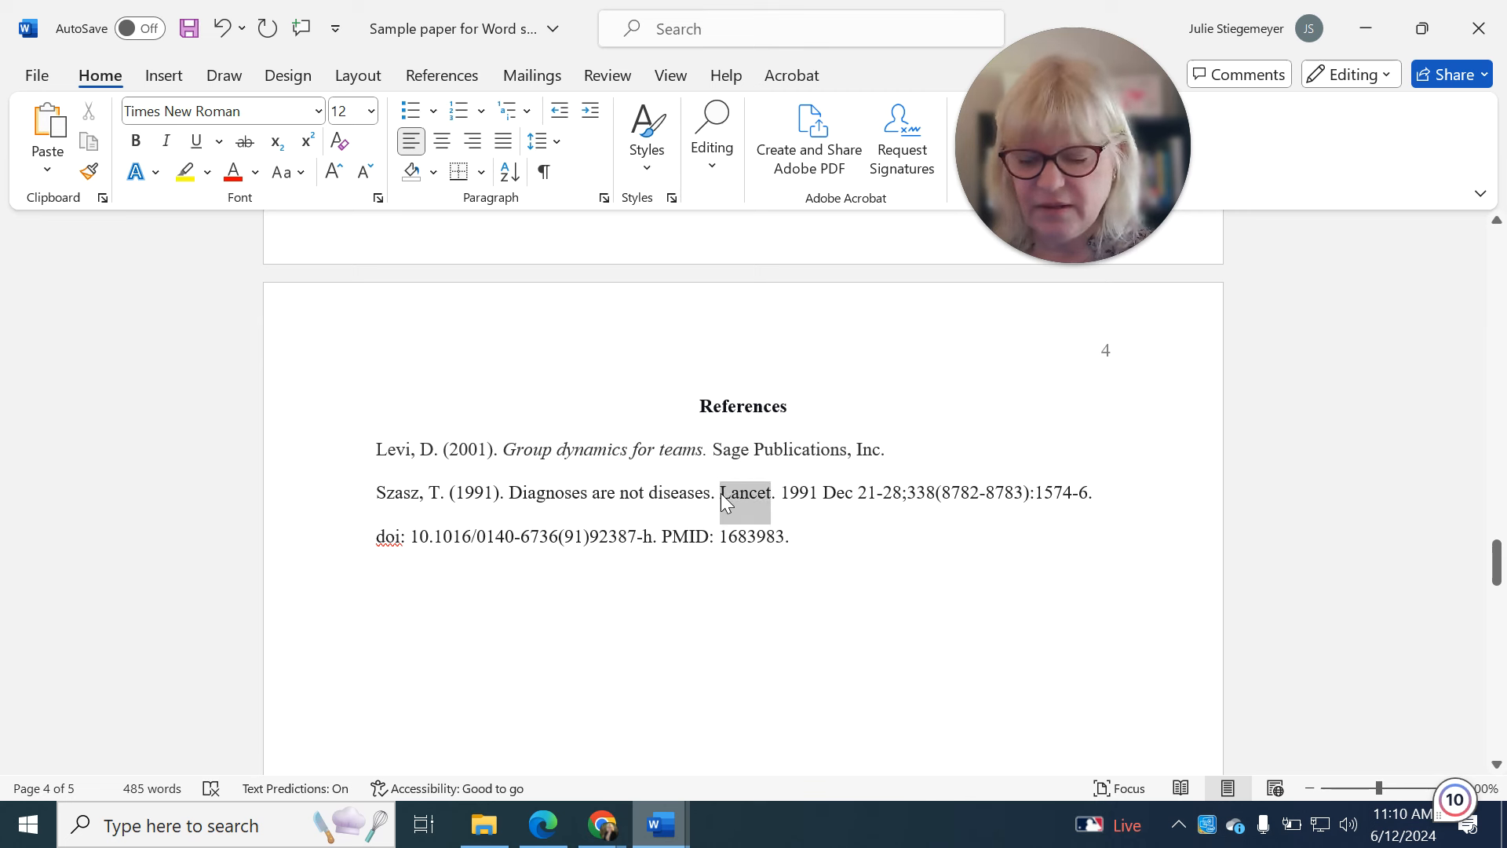
{"action": "left_click", "coordinate": [720, 494]}
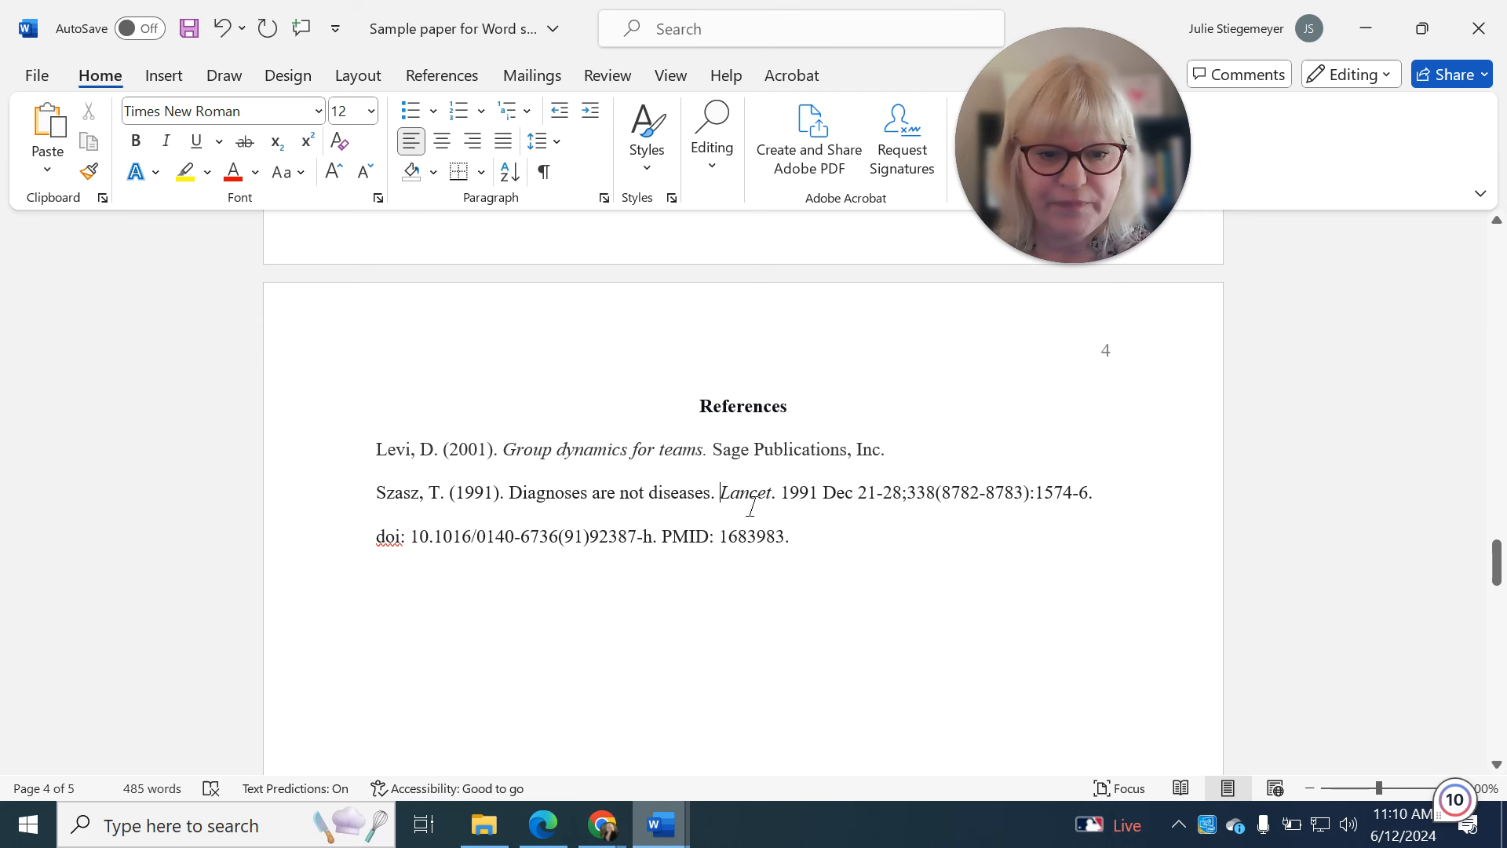
- Delete "1991 Dec 21-28;" from the second reference and replace the period after "Lancet" with a comma
{"action": "left_click_drag", "start_coordinate": [909, 494], "coordinate": [783, 495]}
{"action": "key", "text": "Delete"}
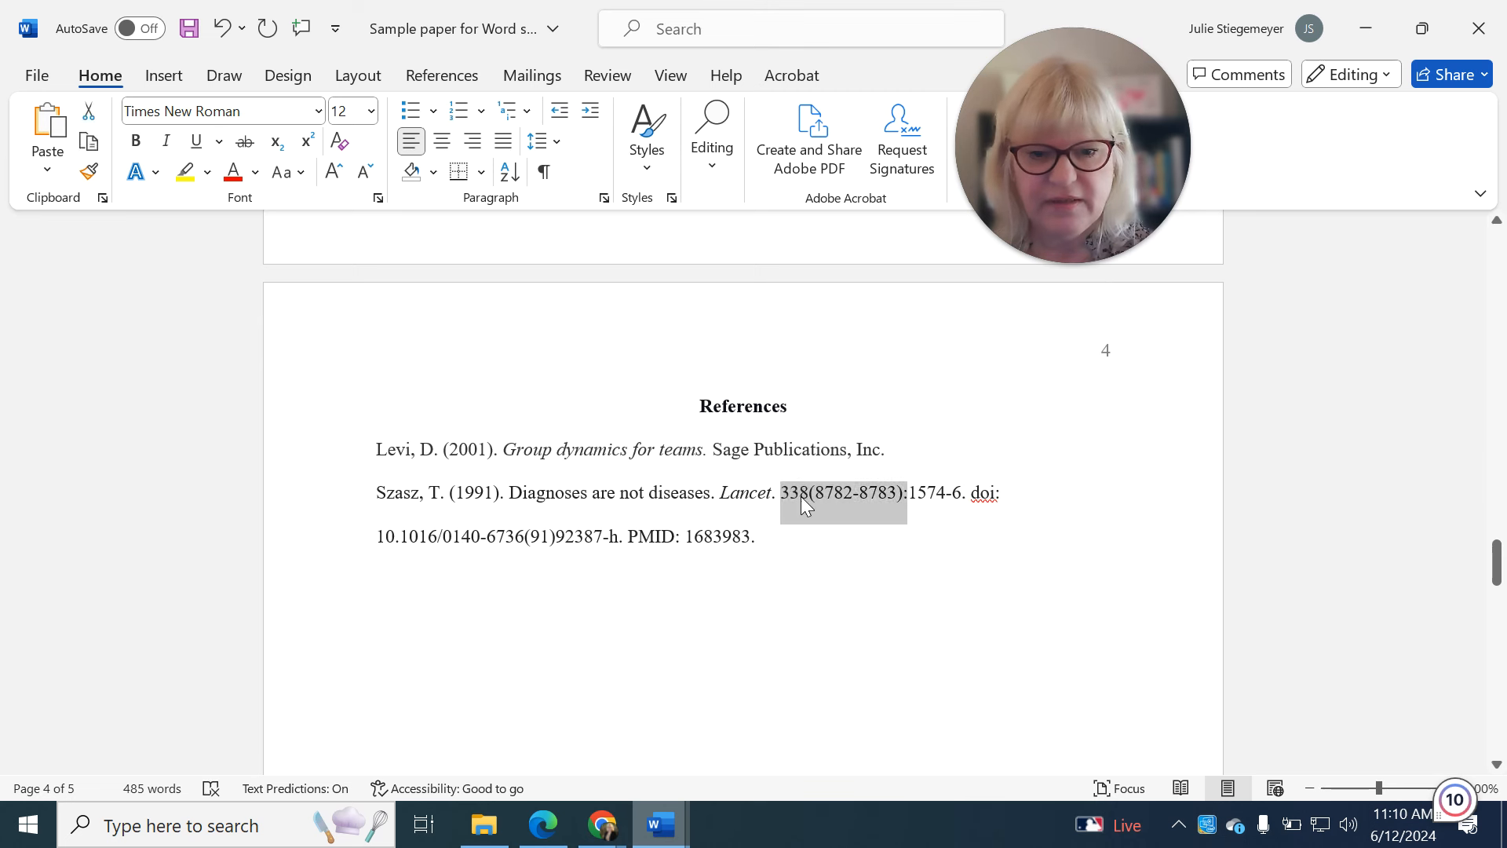
{"action": "key", "text": "BackSpace"}
{"action": "key", "text": "BackSpace"}
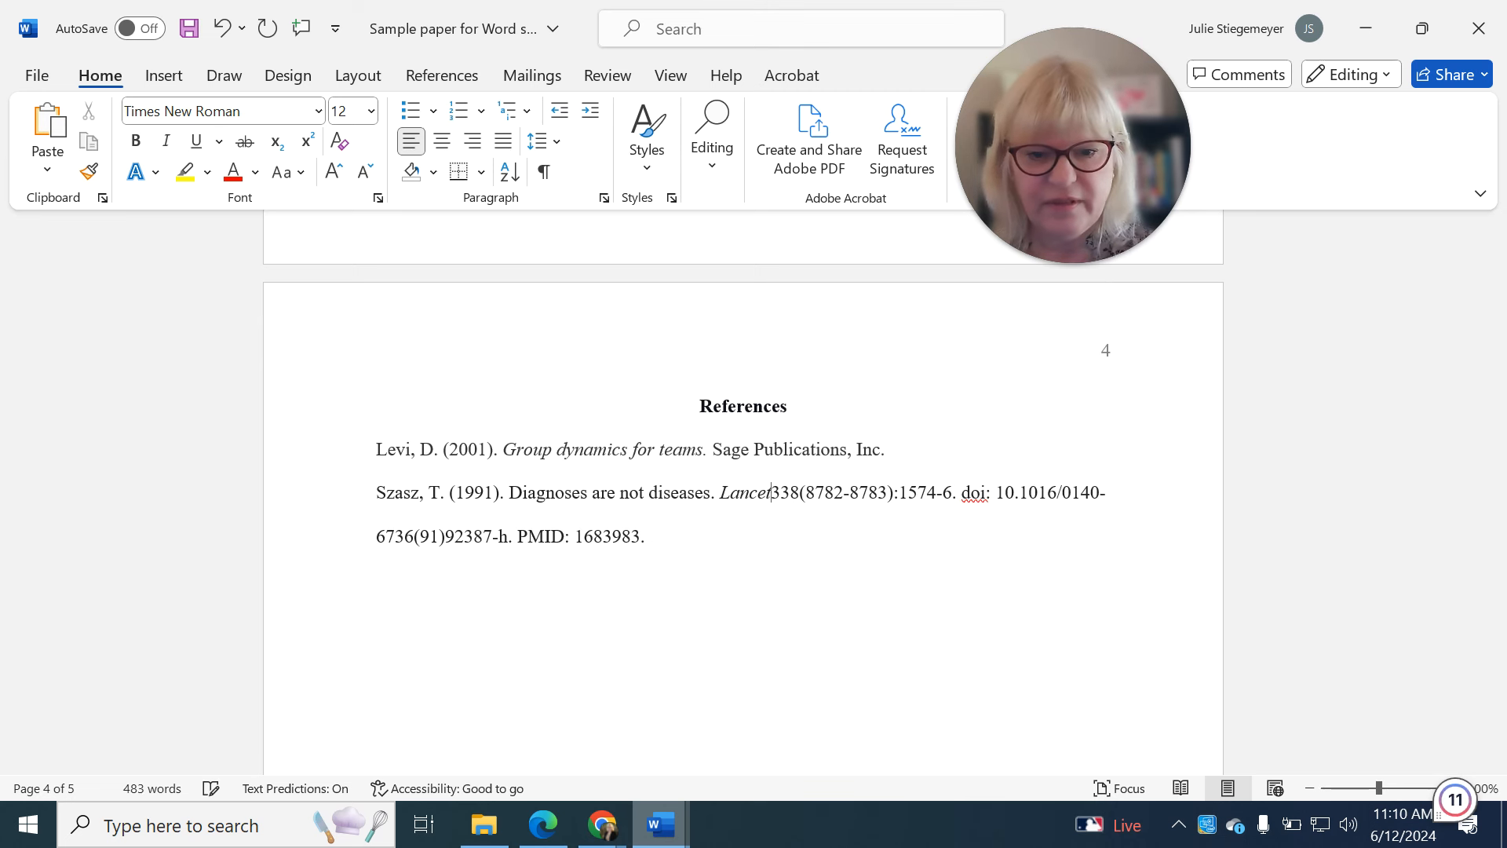
{"action": "type", "text": ","}
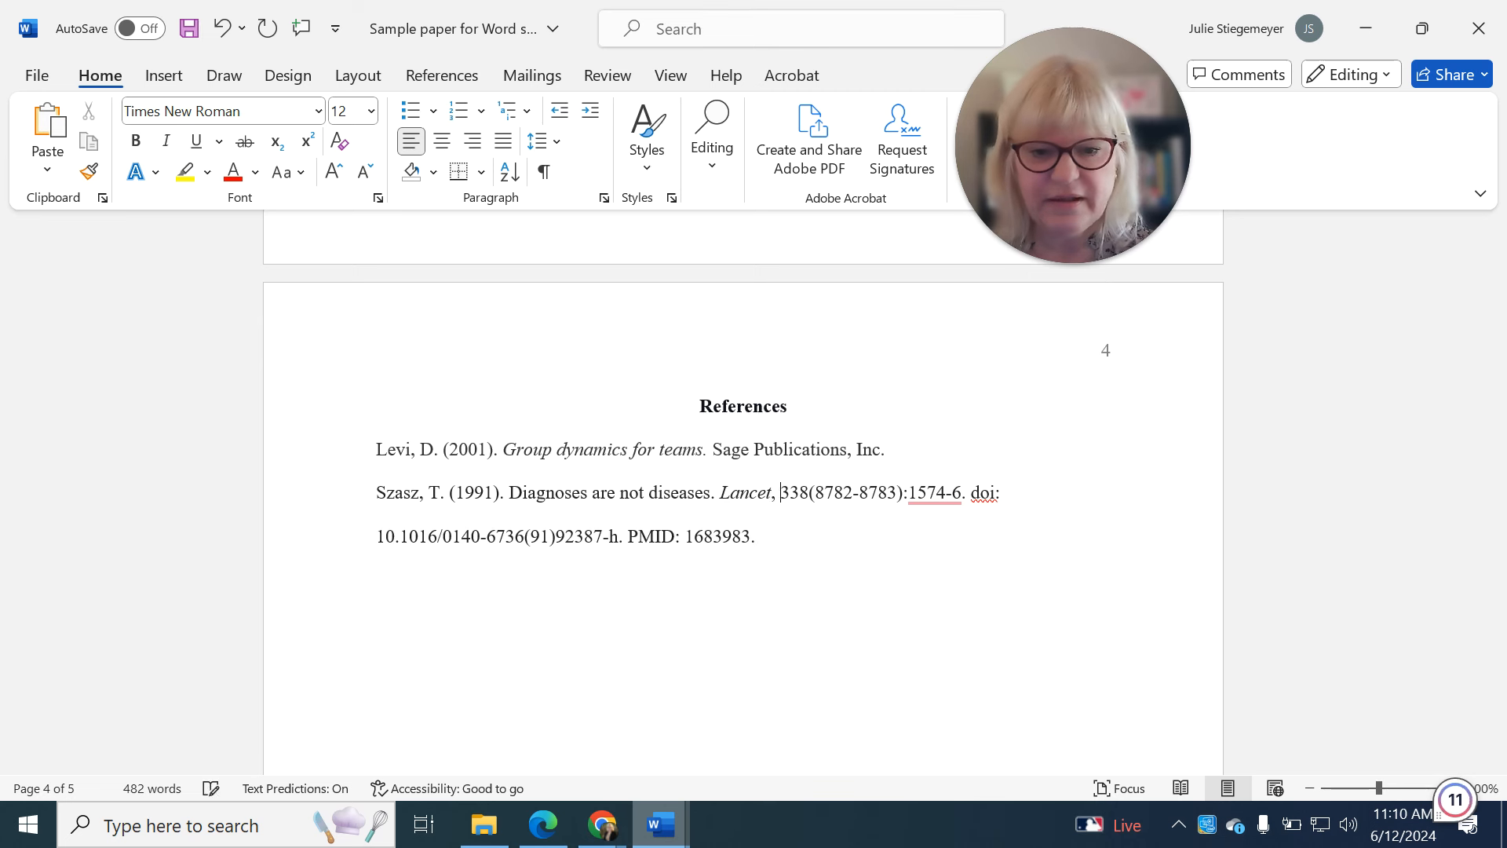
- Italicize the comma after "Lancet" and the volume number 338, and check the issue number in parentheses
{"action": "left_click_drag", "start_coordinate": [771, 495], "coordinate": [801, 496]}
{"action": "key", "text": "ctrl+i"}
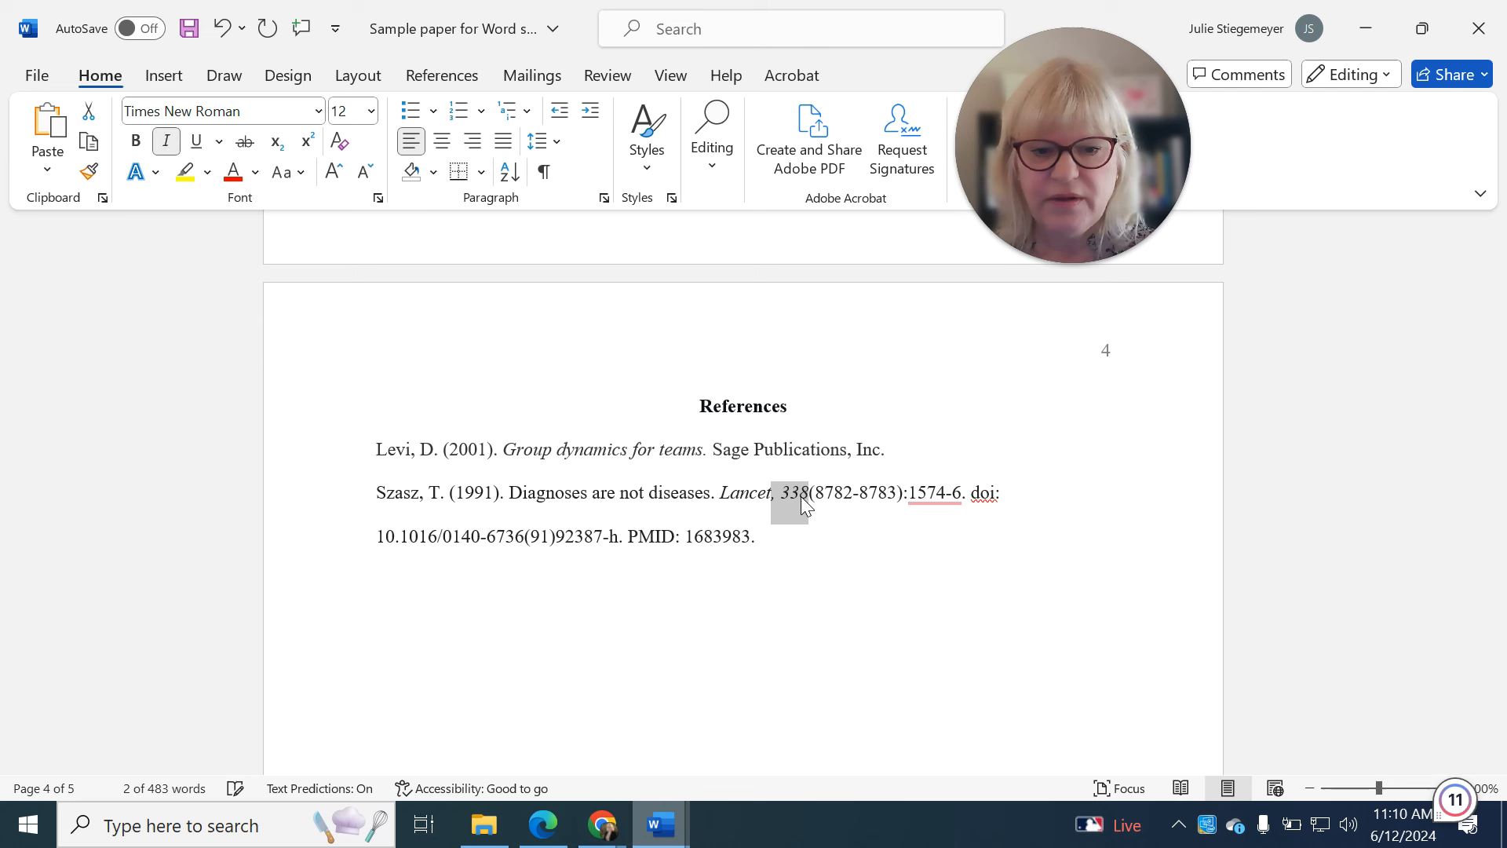
{"action": "left_click", "coordinate": [787, 528]}
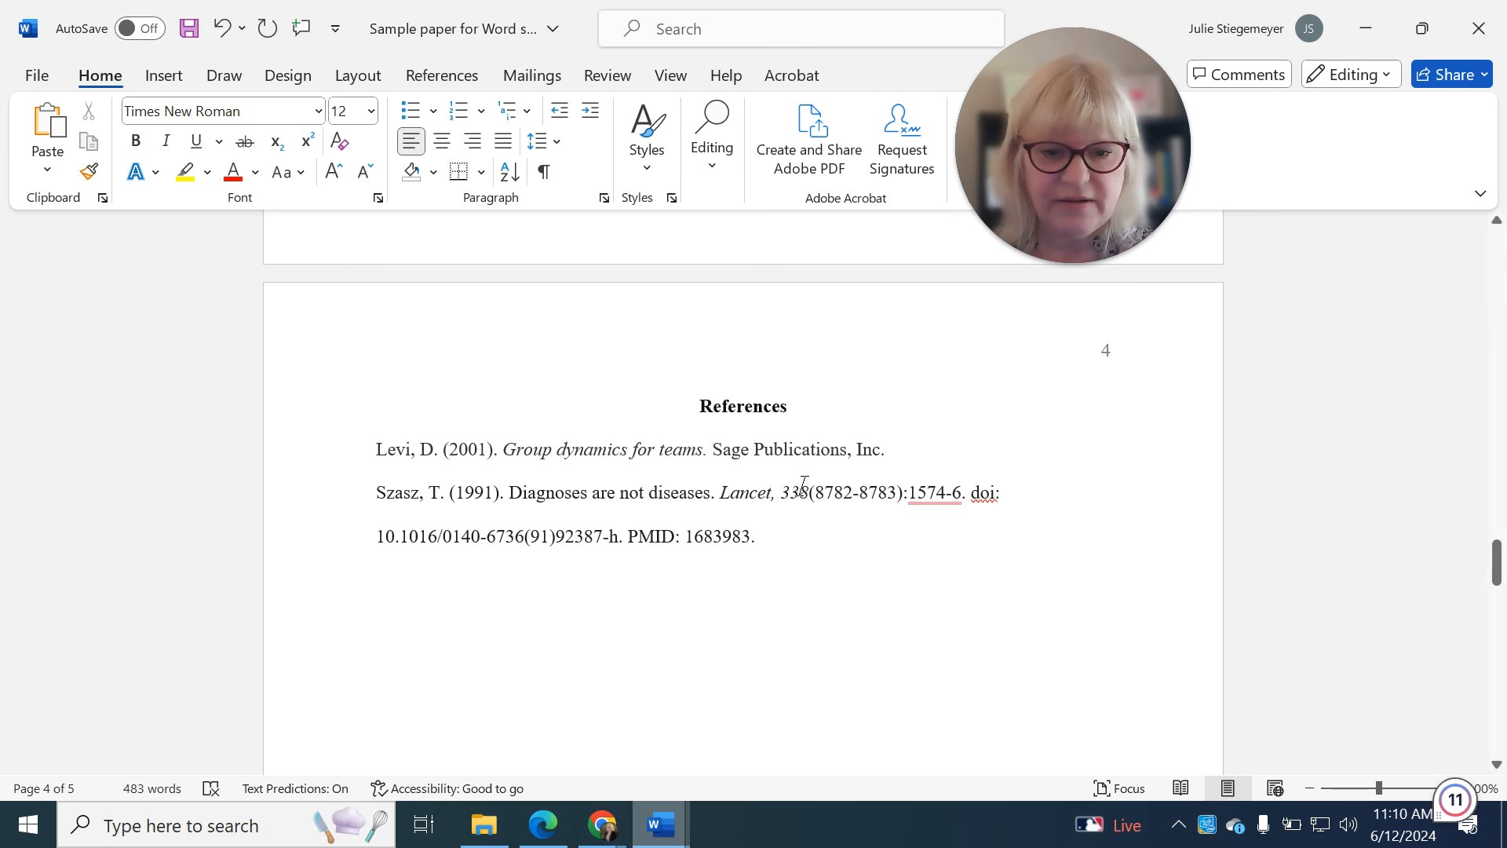
{"action": "left_click", "coordinate": [742, 488]}
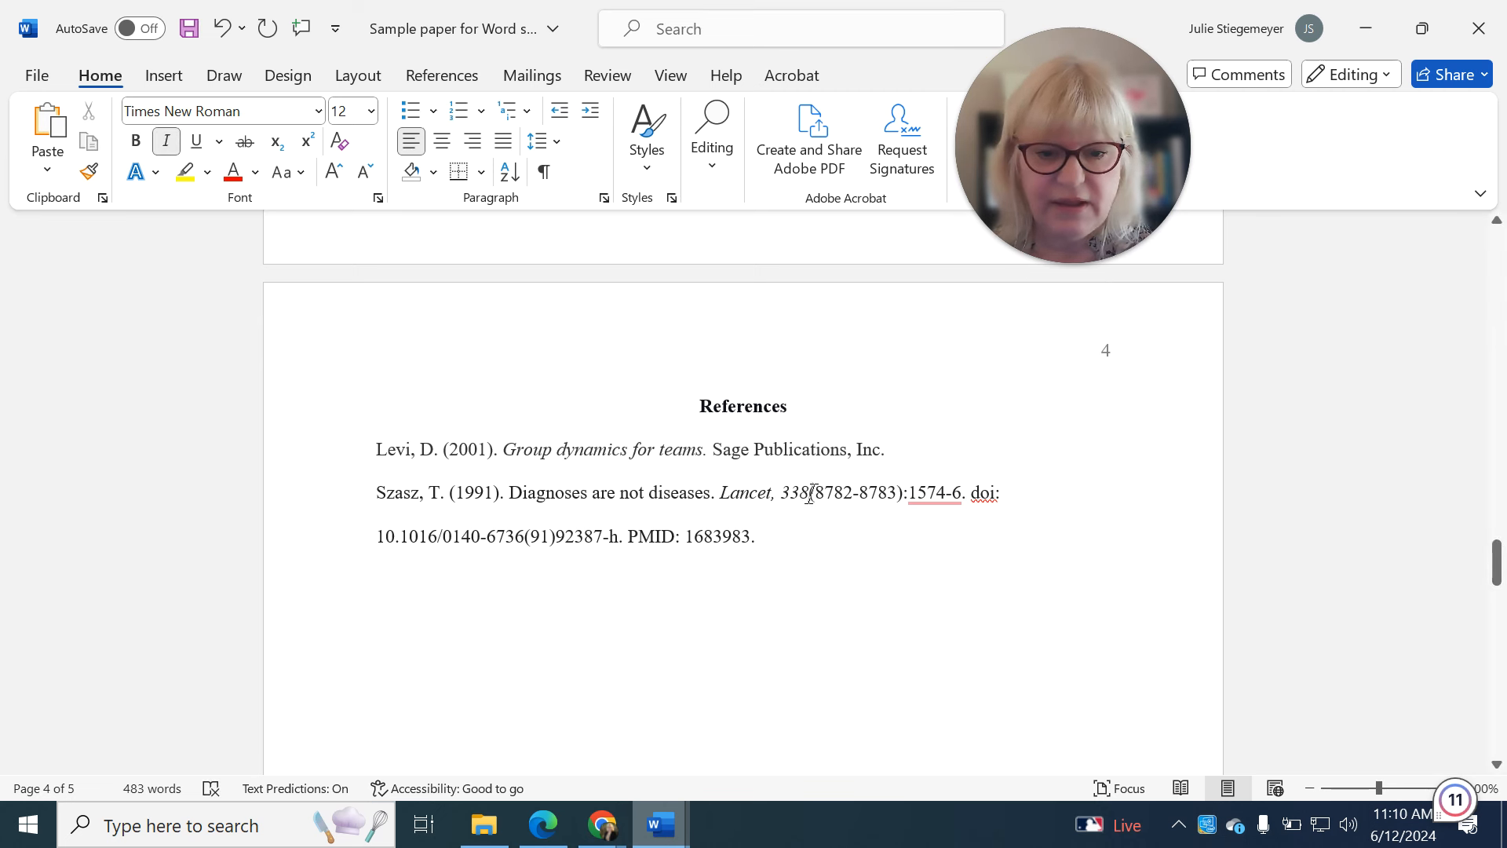
{"action": "left_click_drag", "start_coordinate": [815, 497], "coordinate": [904, 501]}
{"action": "left_click", "coordinate": [921, 558]}
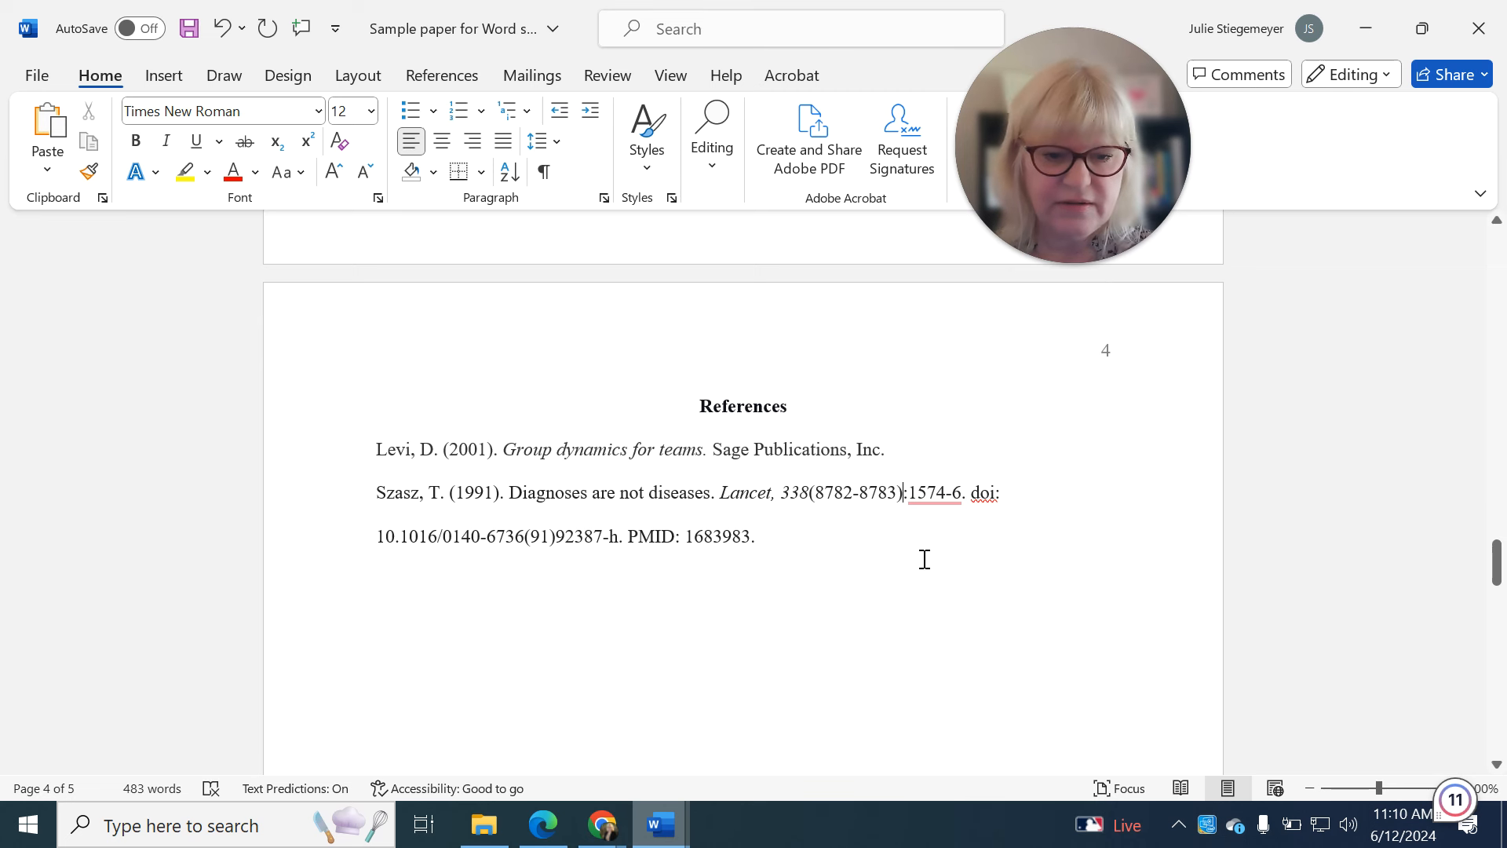
- Switch to Chrome and check the volume, issue and page range on The Lancet's page for "Diagnoses are not diseases"
{"action": "mouse_move", "coordinate": [600, 828]}
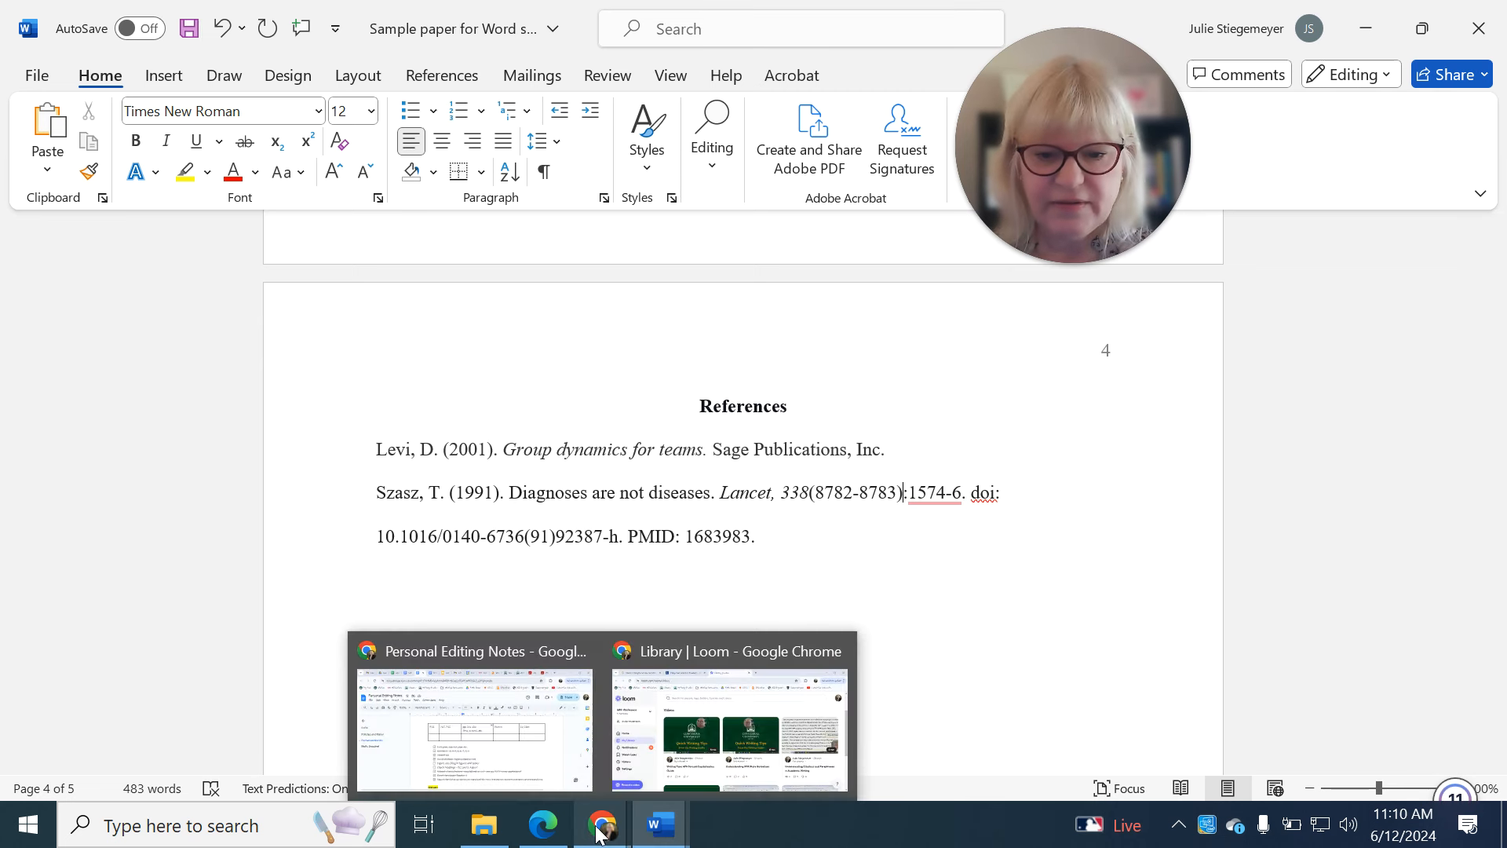
{"action": "left_click", "coordinate": [730, 729]}
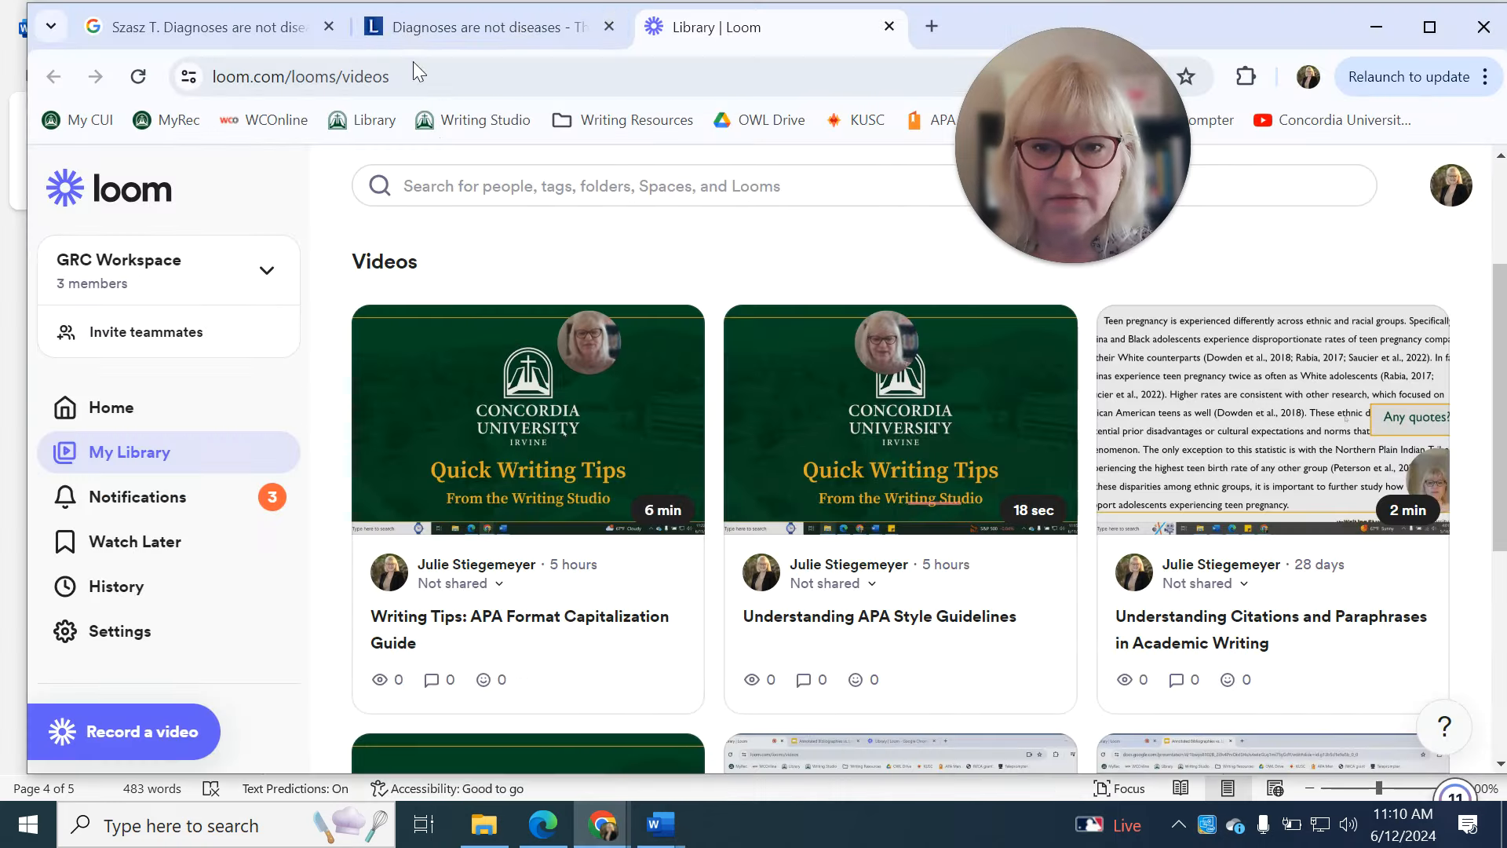
{"action": "left_click", "coordinate": [407, 31]}
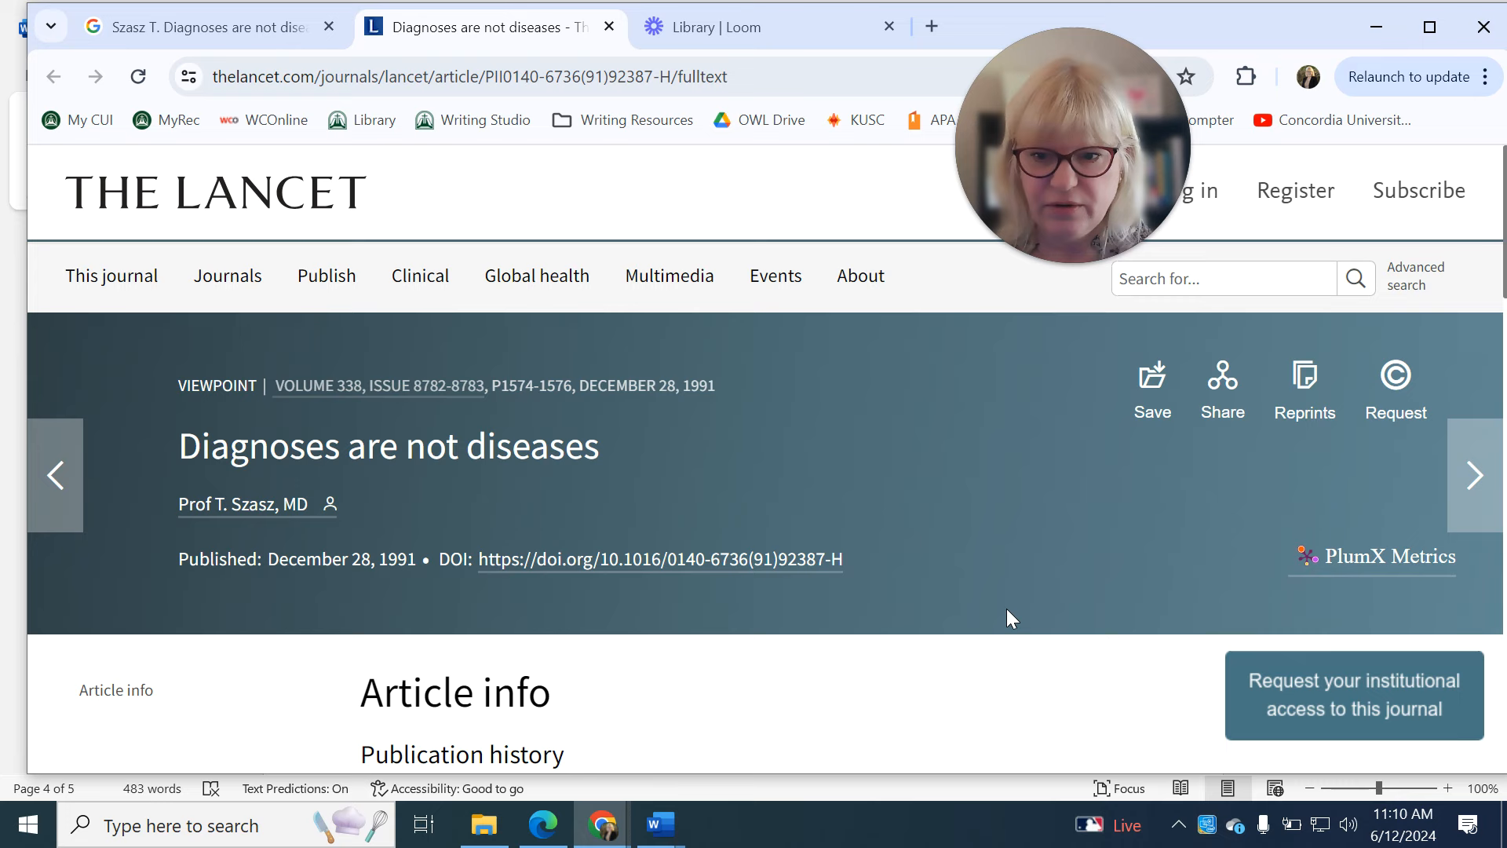
{"action": "scroll", "coordinate": [1006, 609], "scroll_direction": "down", "scroll_amount": 1}
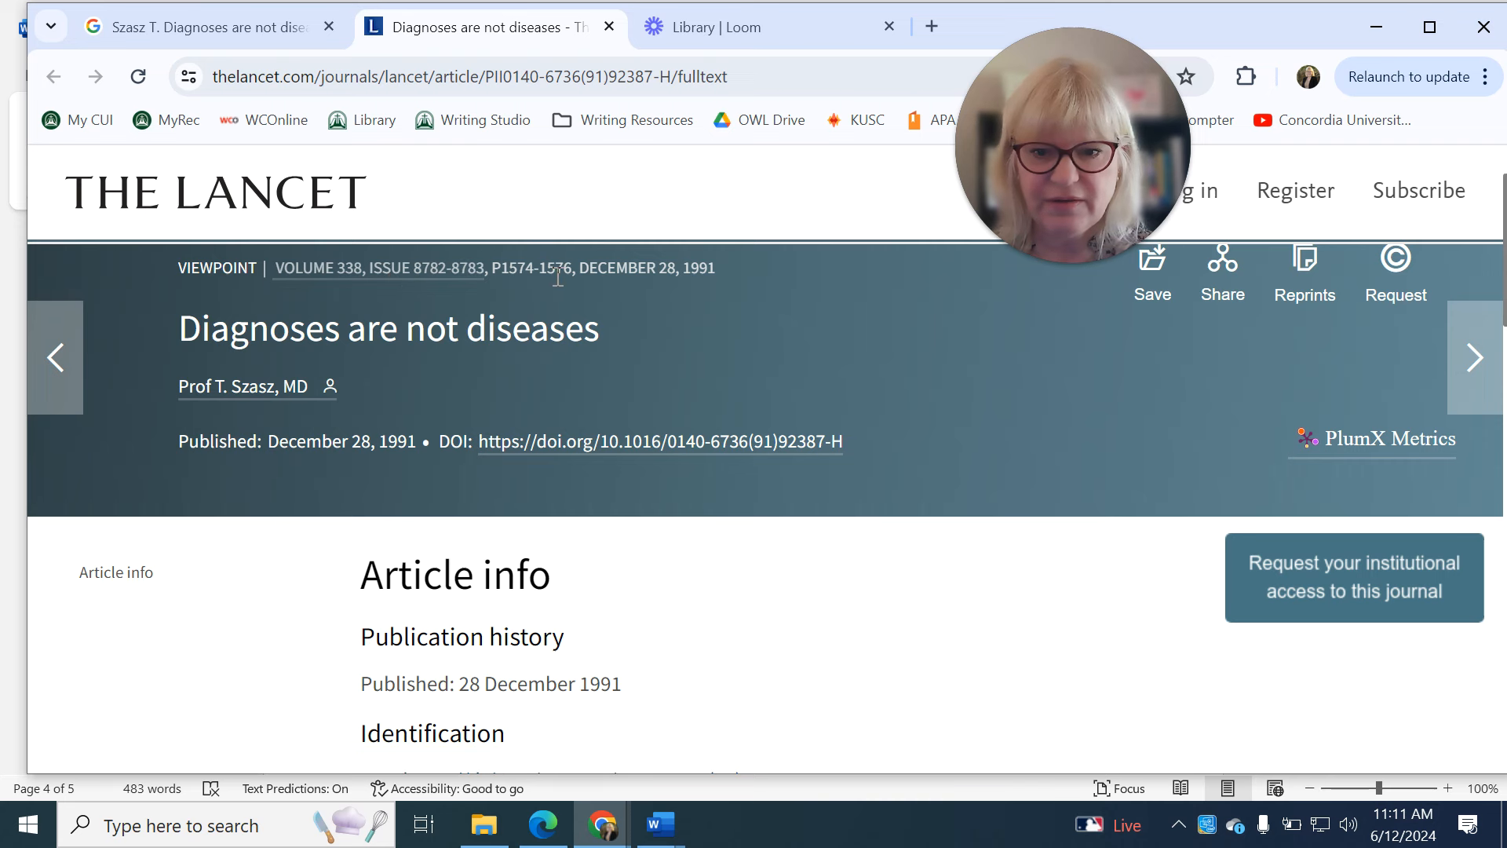
{"action": "scroll", "coordinate": [520, 281], "scroll_direction": "up", "scroll_amount": 2}
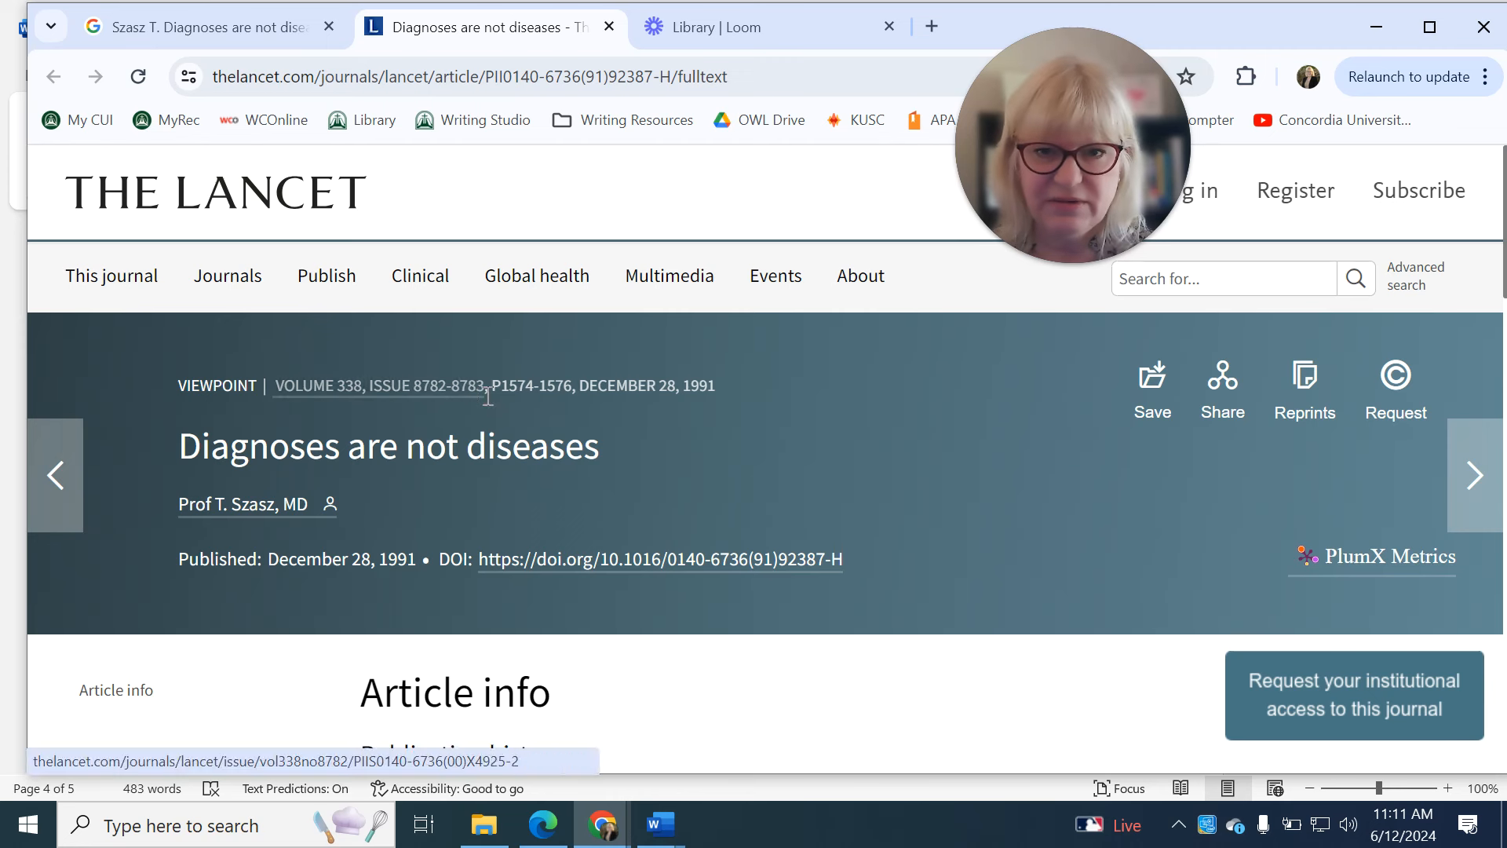
{"action": "left_click_drag", "start_coordinate": [491, 386], "coordinate": [560, 390]}
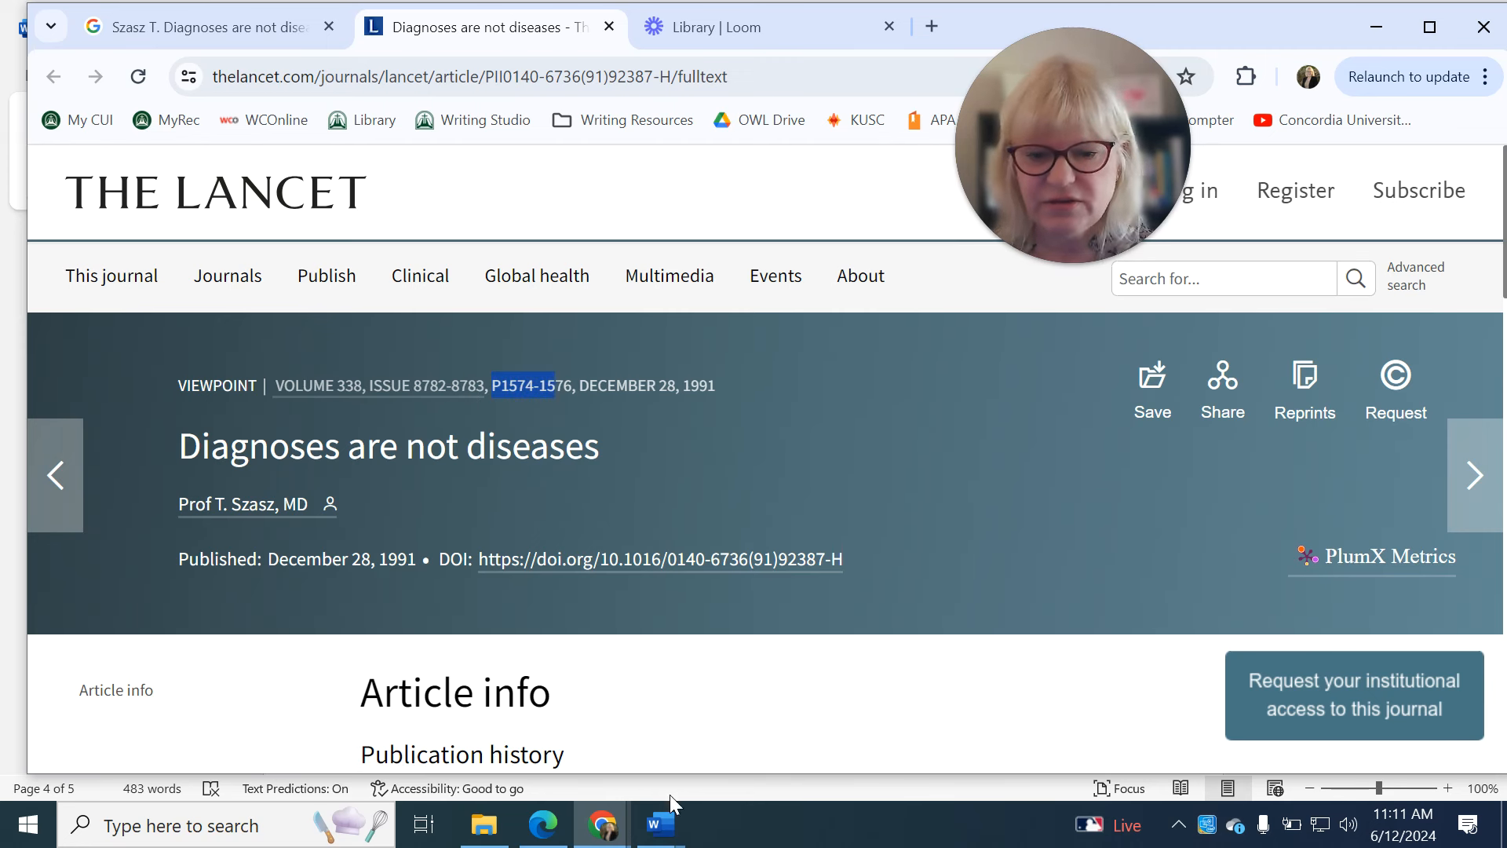
- Switch back to the sample paper in Word and replace the colon after the issue number "(8782-8783)" with a comma
{"action": "mouse_move", "coordinate": [664, 834]}
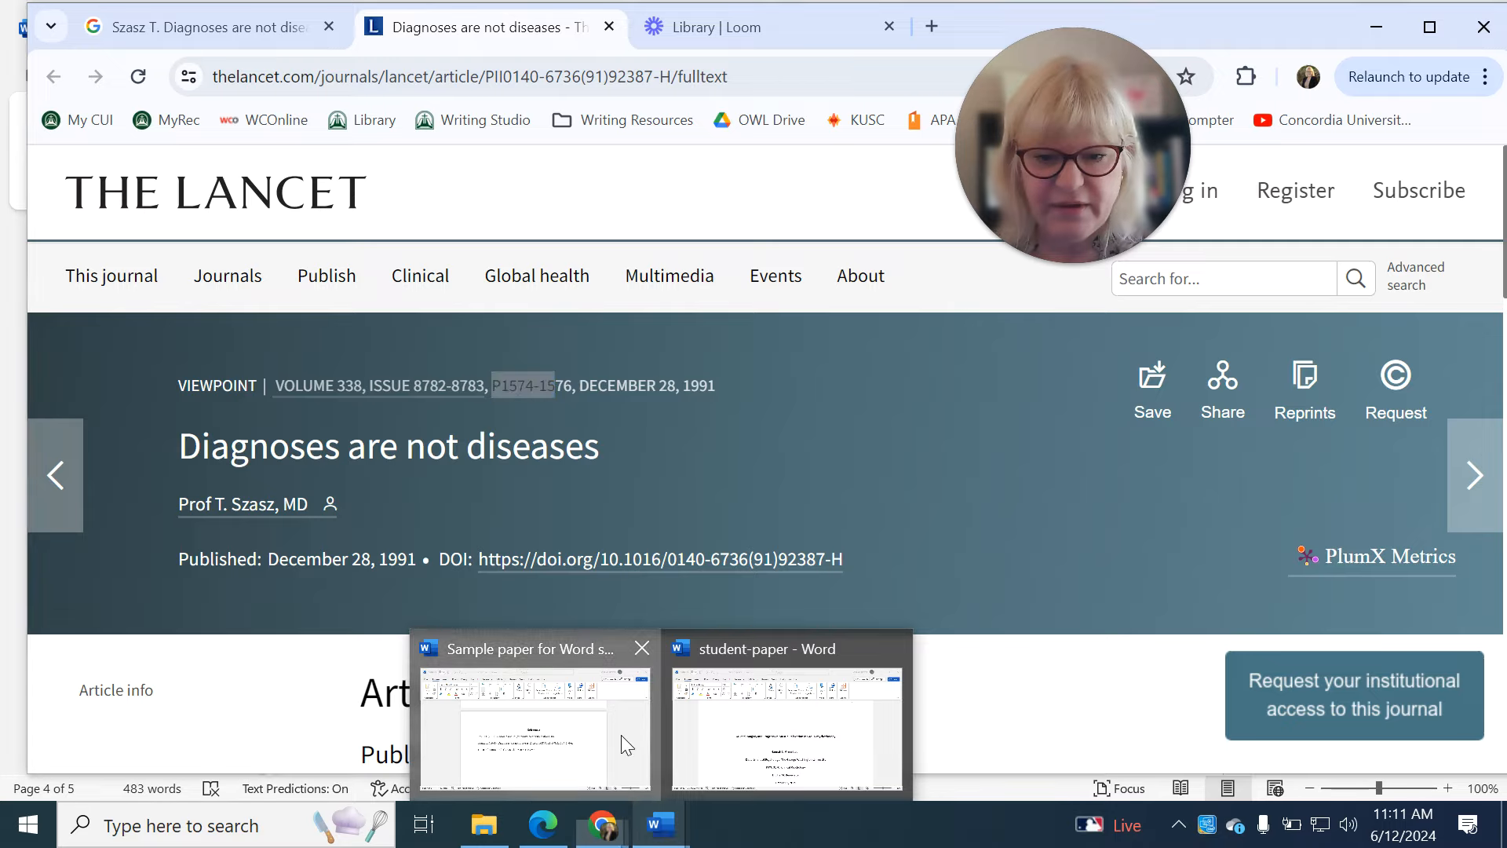
{"action": "left_click", "coordinate": [535, 728]}
{"action": "left_click", "coordinate": [906, 494]}
{"action": "left_click_drag", "start_coordinate": [898, 494], "coordinate": [816, 495]}
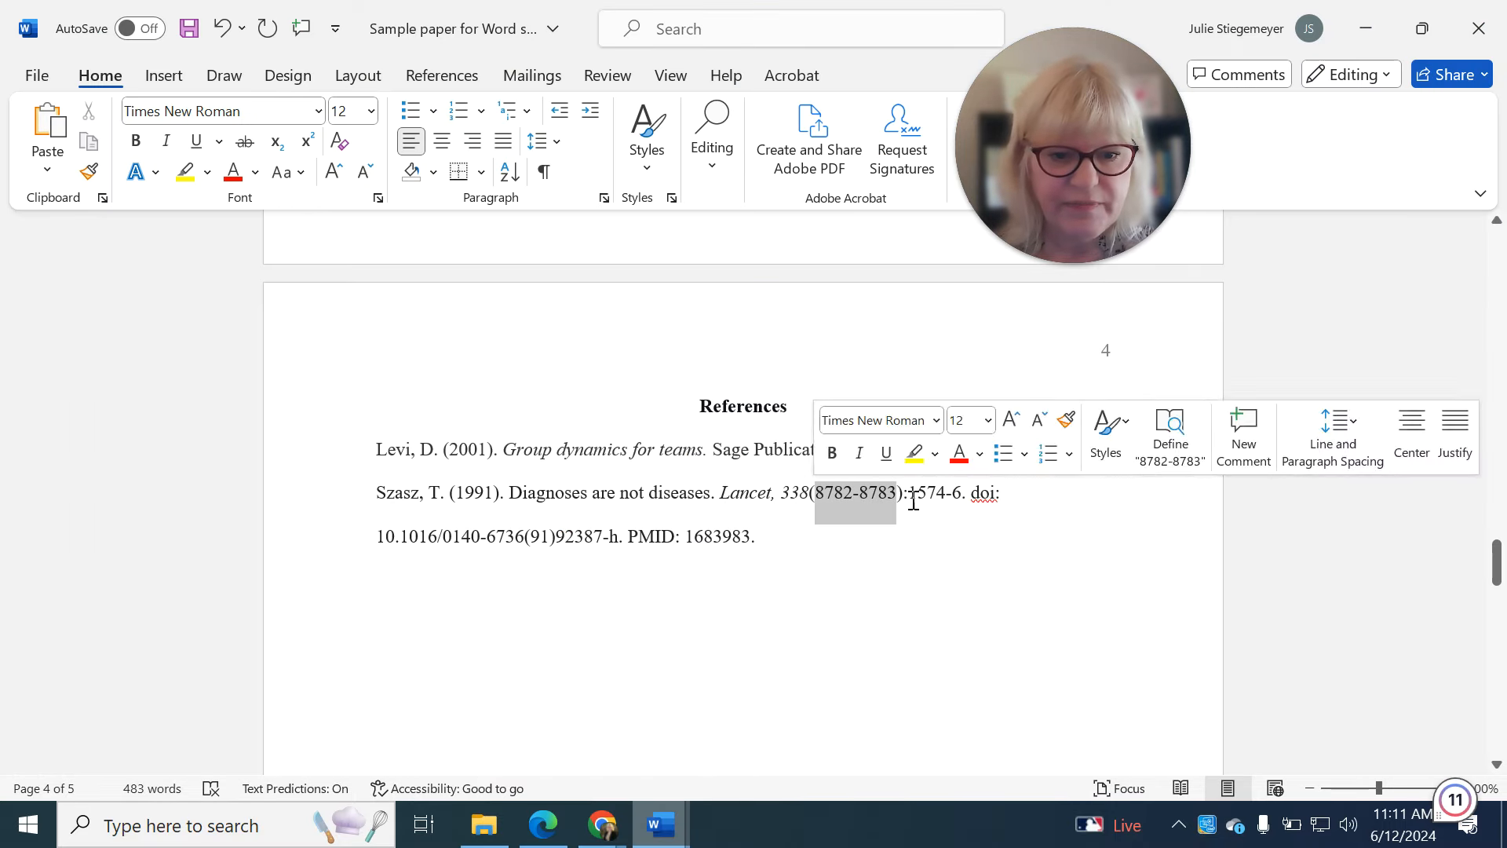
{"action": "key", "text": "Right"}
{"action": "key", "text": "Right"}
{"action": "key", "text": "Delete"}
{"action": "type", "text": ","}
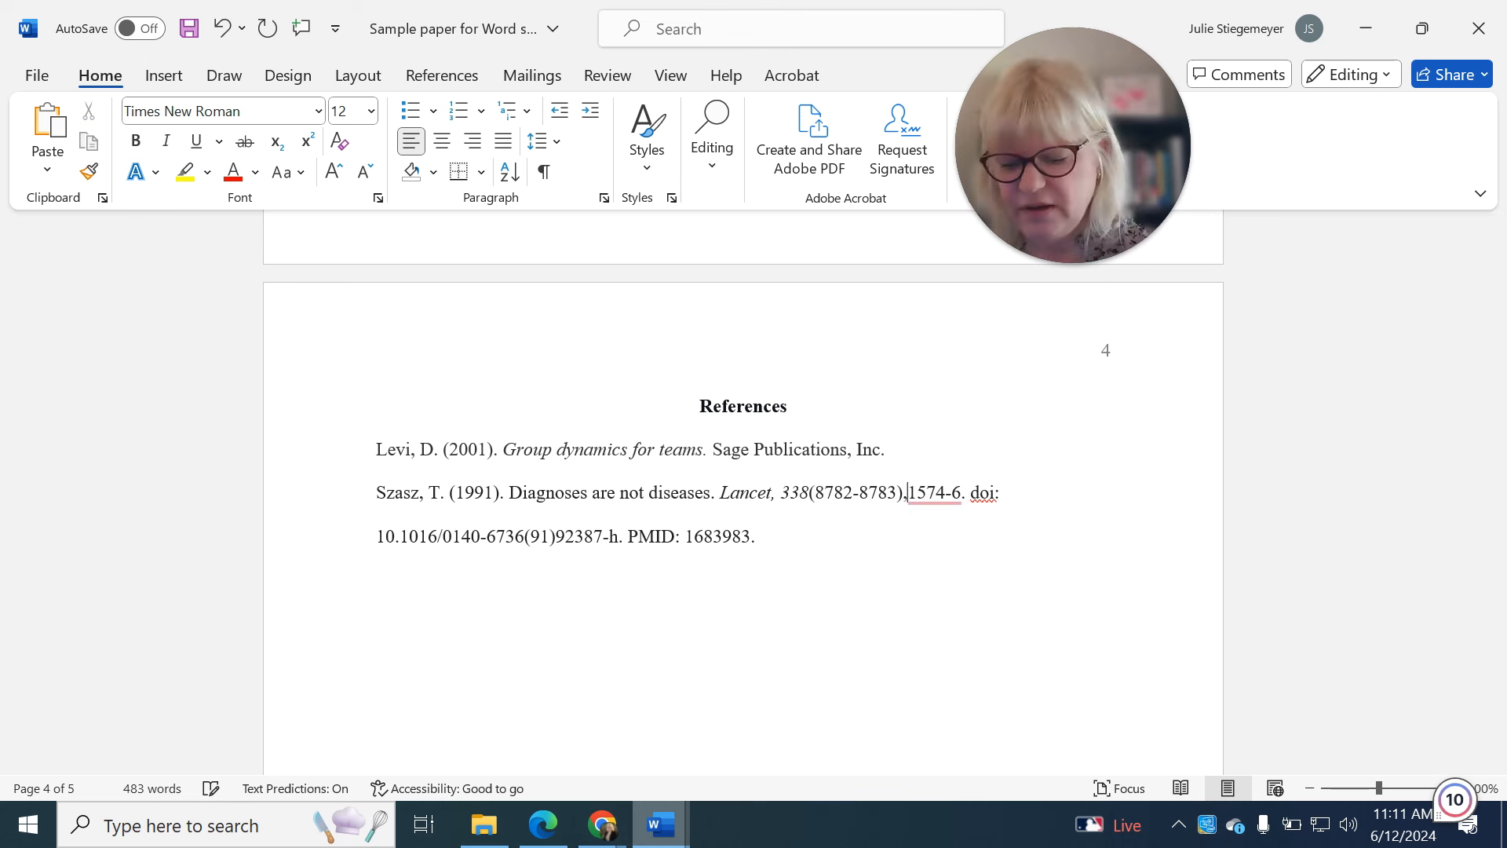
- Insert a space before the page range in the second reference and change the range to 1574-76
{"action": "key", "text": "Right"}
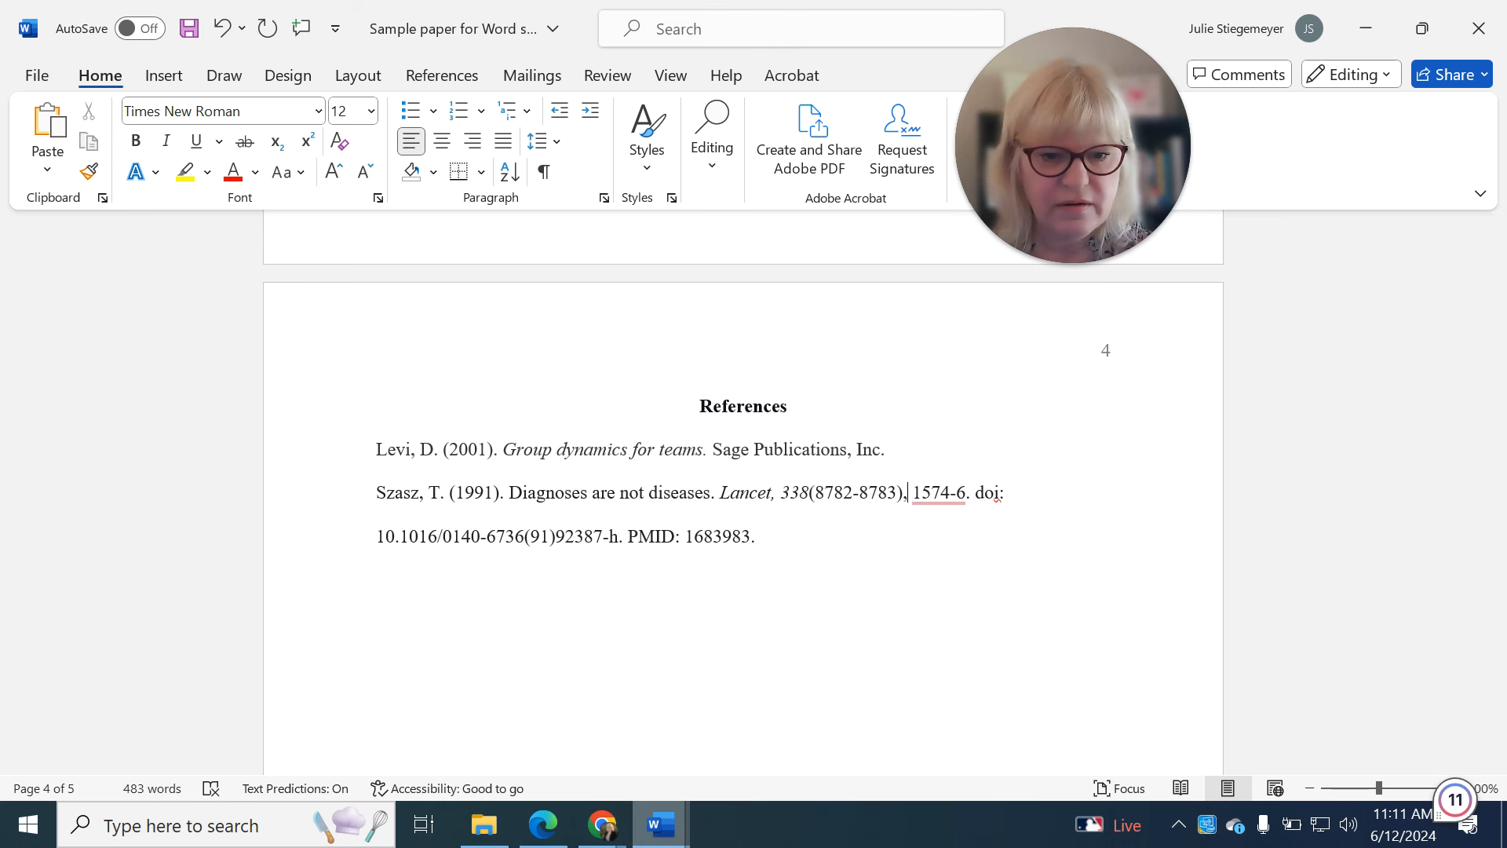
{"action": "key", "text": "Right"}
{"action": "key", "text": "Right"}
{"action": "key", "text": "Right"}
{"action": "key", "text": "Right"}
{"action": "type", "text": "7"}
{"action": "key", "text": "Right"}
{"action": "key", "text": "Right"}
{"action": "key", "text": "Right"}
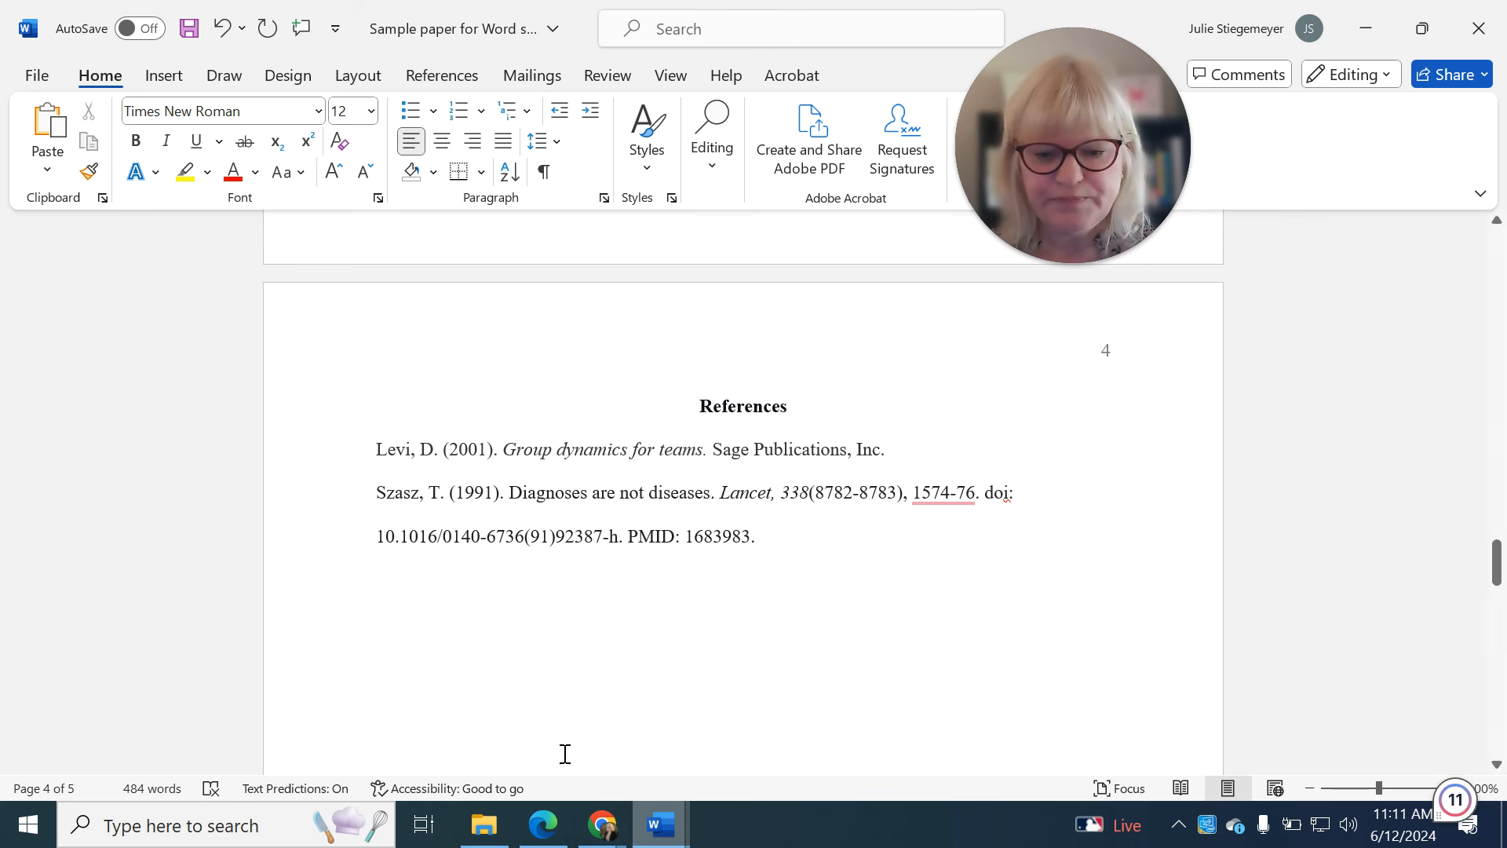
- Switch to Chrome and copy the full DOI link from The Lancet's page for "Diagnoses are not diseases"
{"action": "mouse_move", "coordinate": [601, 838]}
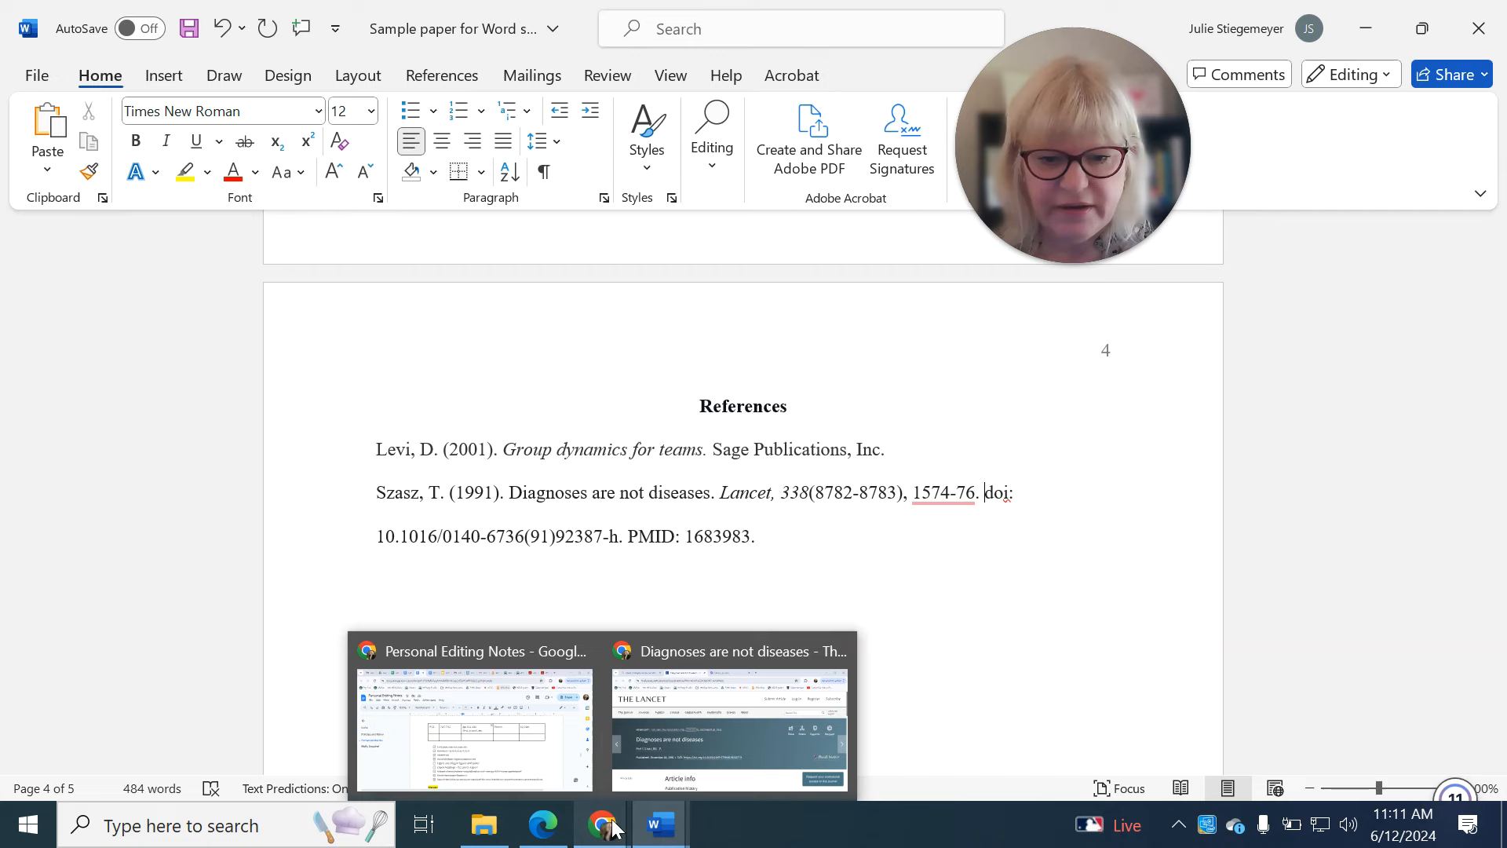
{"action": "left_click", "coordinate": [634, 677]}
{"action": "left_click_drag", "start_coordinate": [841, 559], "coordinate": [485, 558]}
{"action": "key", "text": "ctrl+c"}
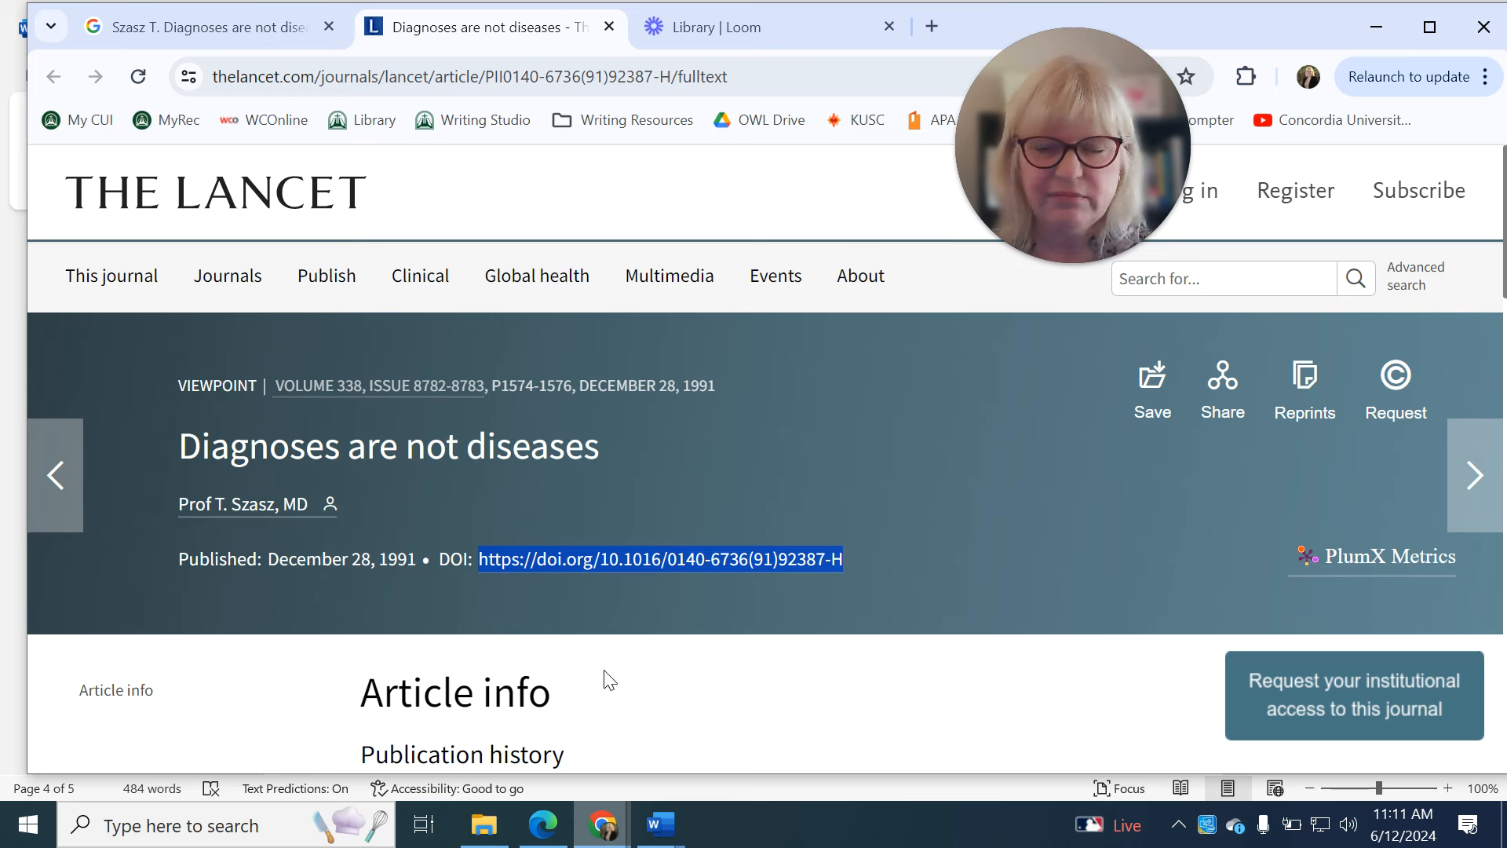
- Switch back to the sample paper in Word and replace the second reference's doi and PMID text with the copied link, matching the document's formatting
{"action": "mouse_move", "coordinate": [673, 830]}
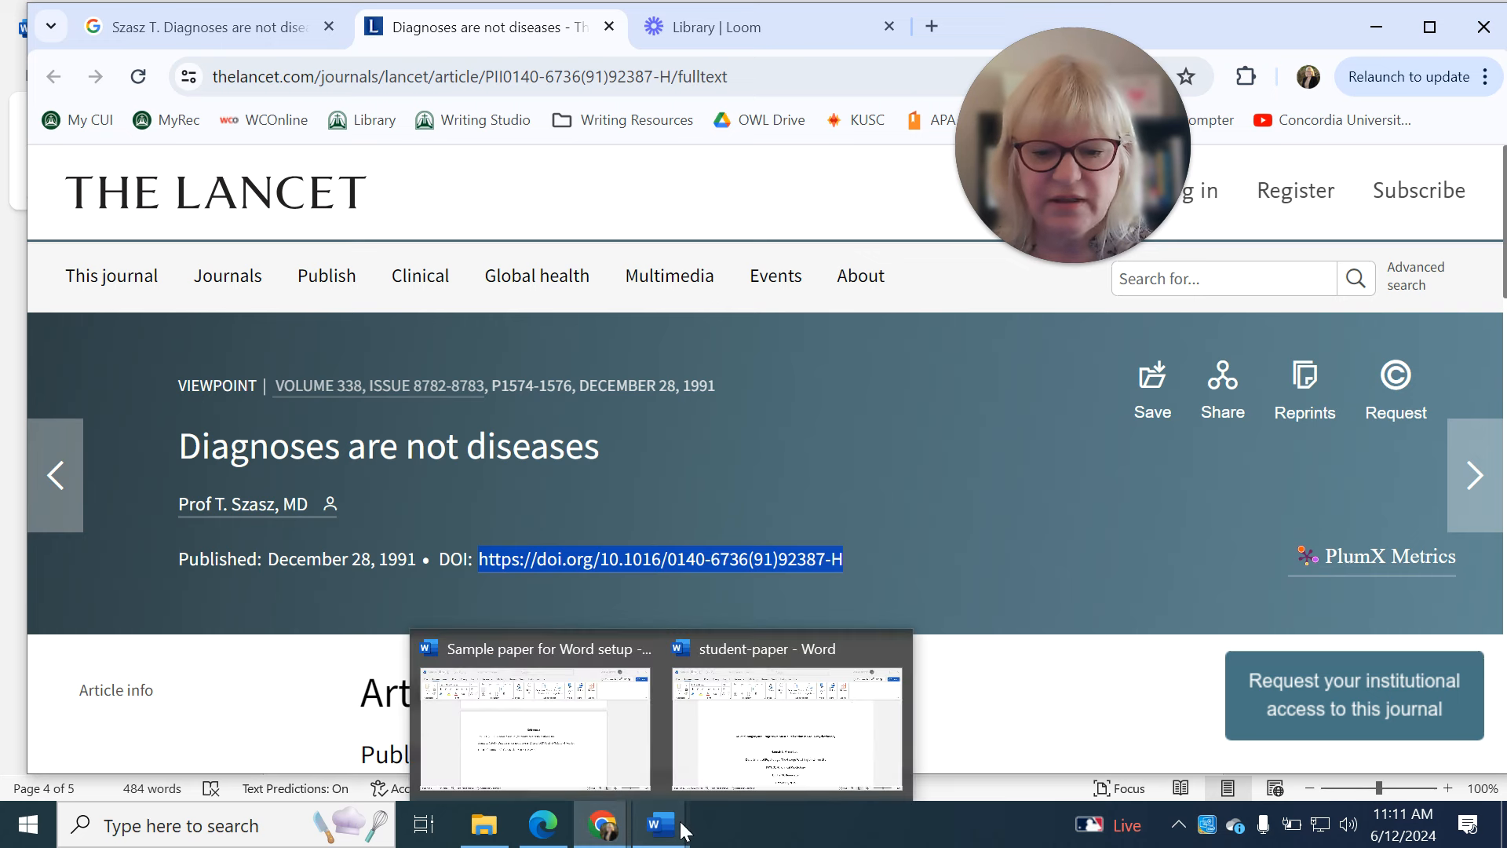
{"action": "left_click", "coordinate": [619, 765]}
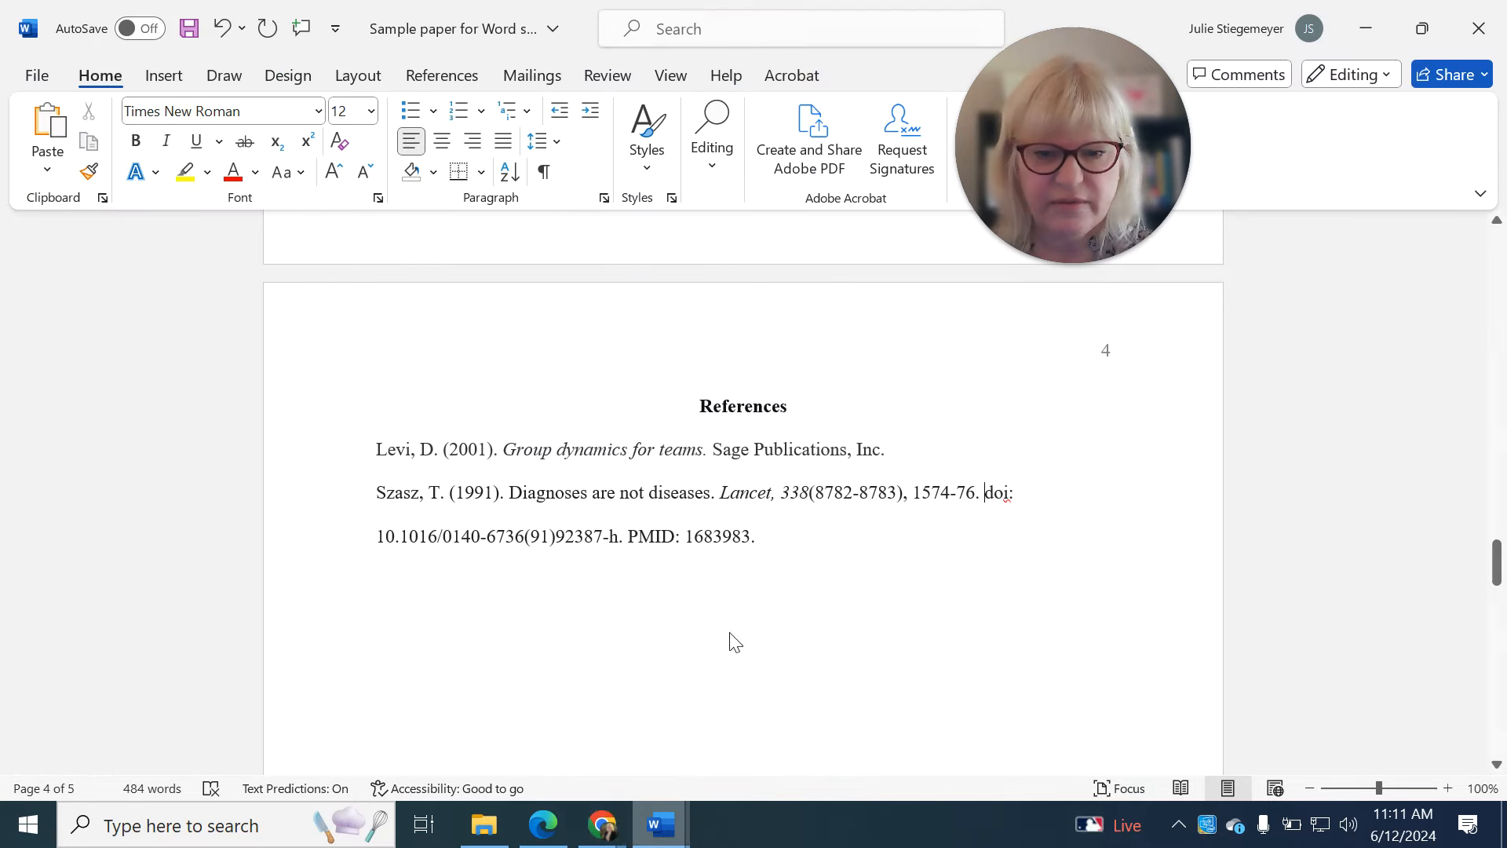
{"action": "left_click_drag", "start_coordinate": [979, 492], "coordinate": [1002, 528]}
{"action": "key", "text": "Delete"}
{"action": "key", "text": "ctrl+v"}
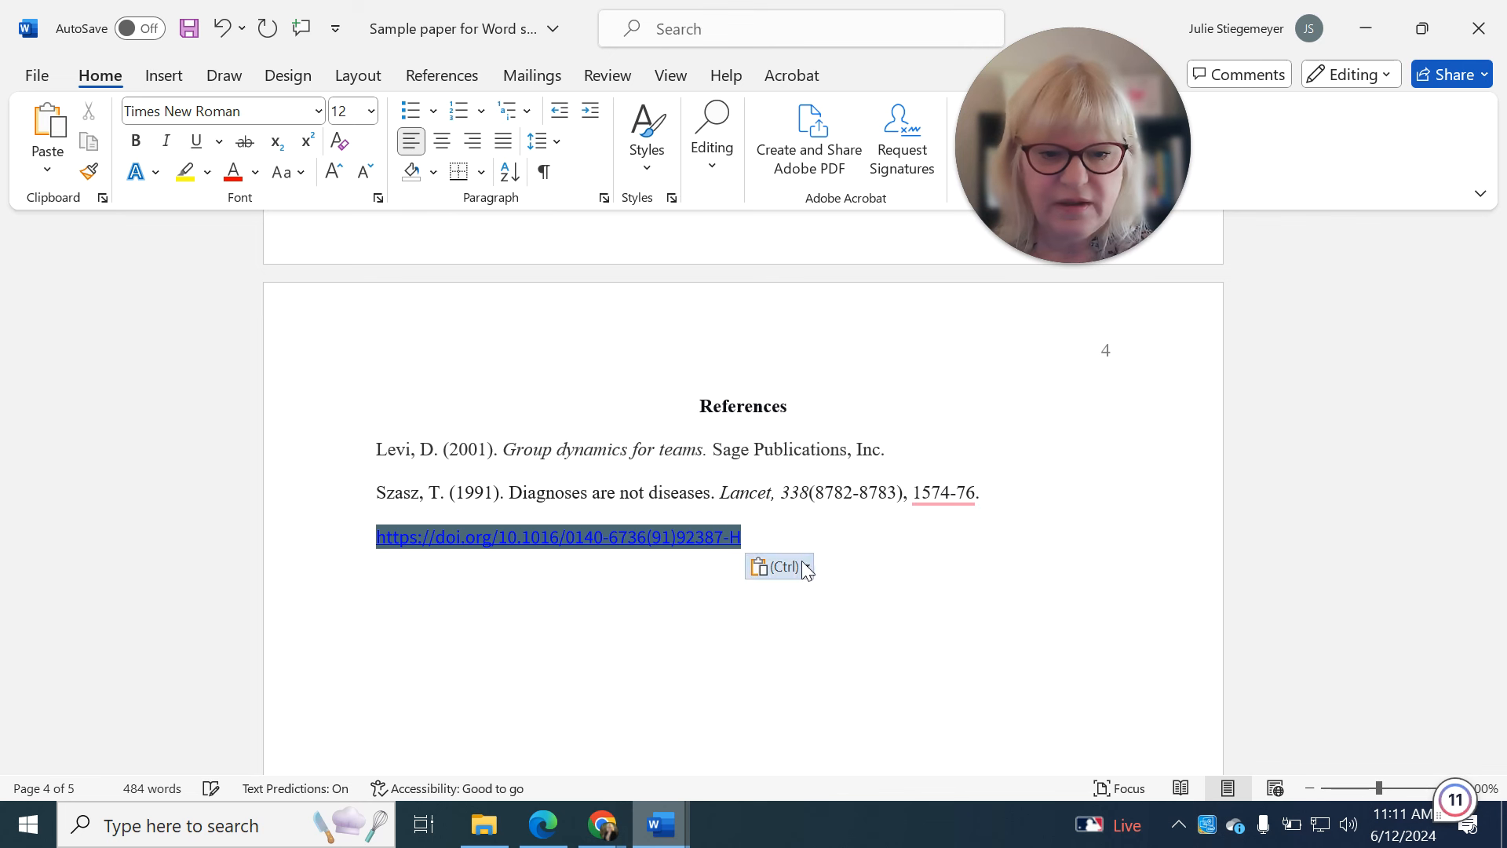
{"action": "left_click", "coordinate": [804, 566]}
{"action": "left_click", "coordinate": [833, 633]}
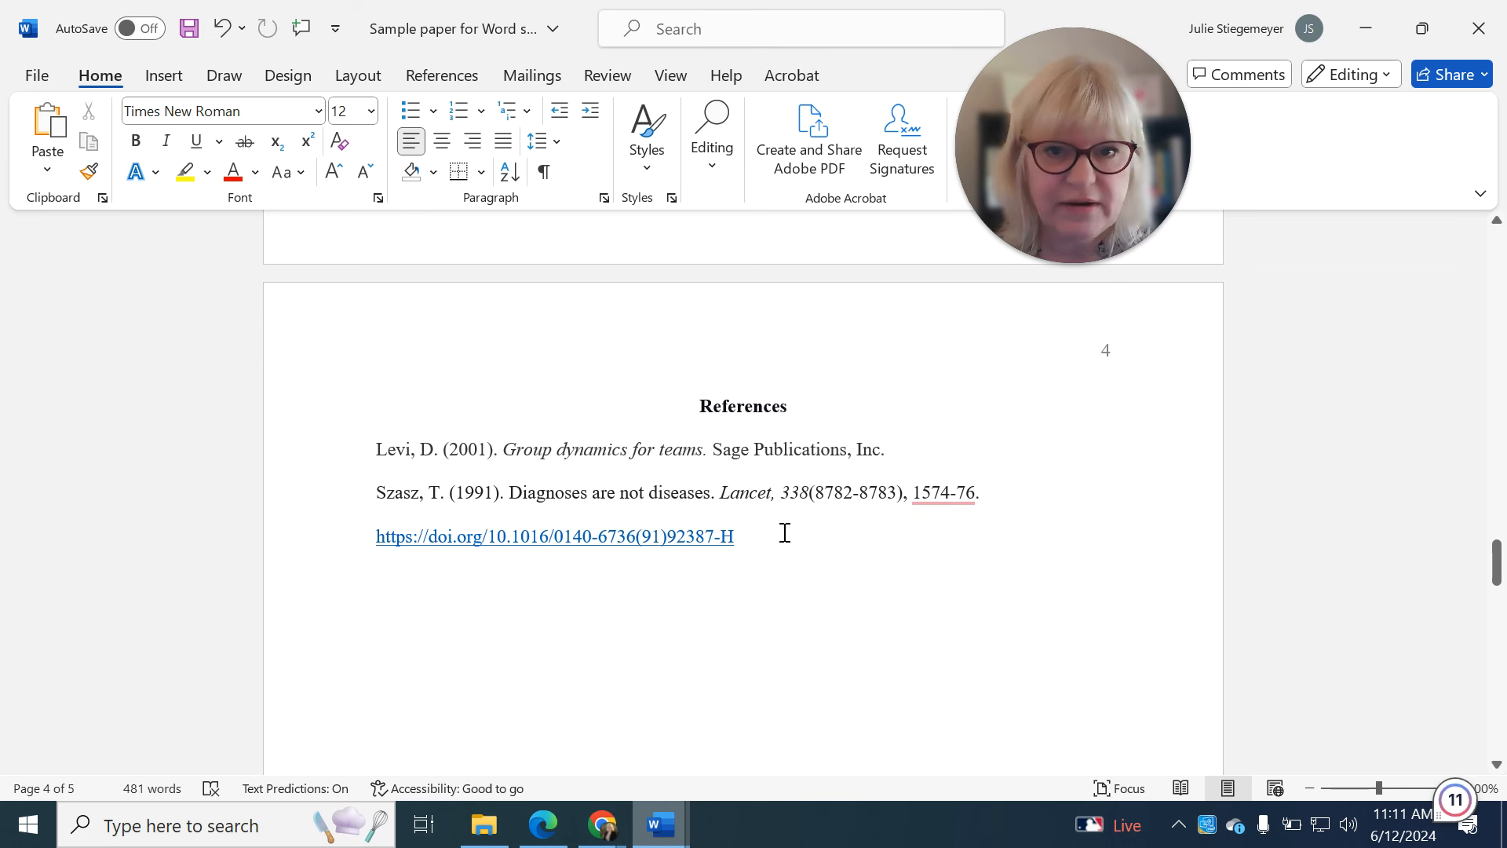
- Remove the space after paragraph for both entries in the reference list
{"action": "left_click_drag", "start_coordinate": [774, 534], "coordinate": [367, 451]}
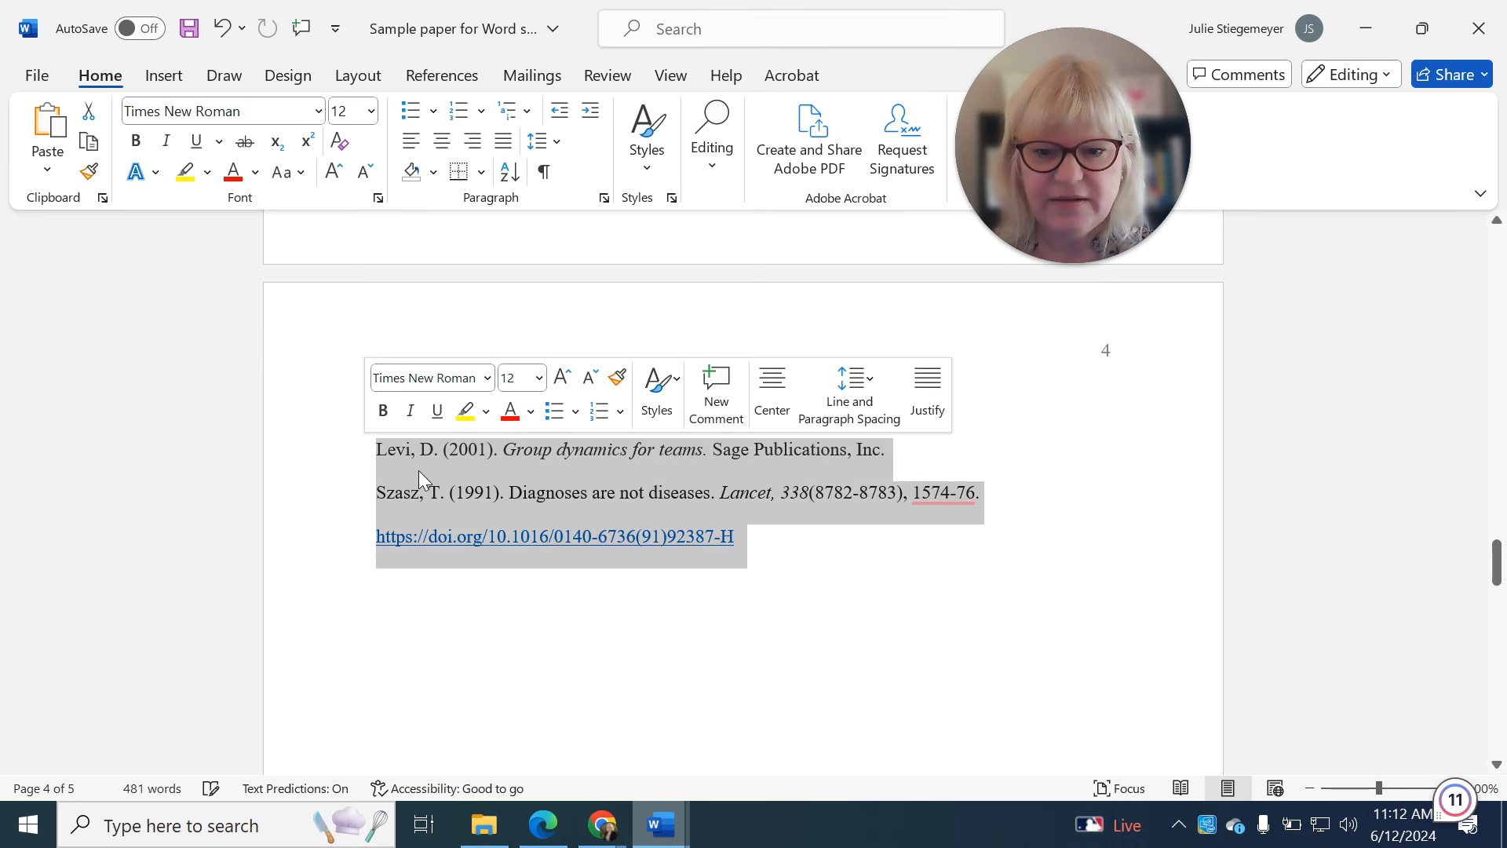
{"action": "left_click", "coordinate": [858, 384]}
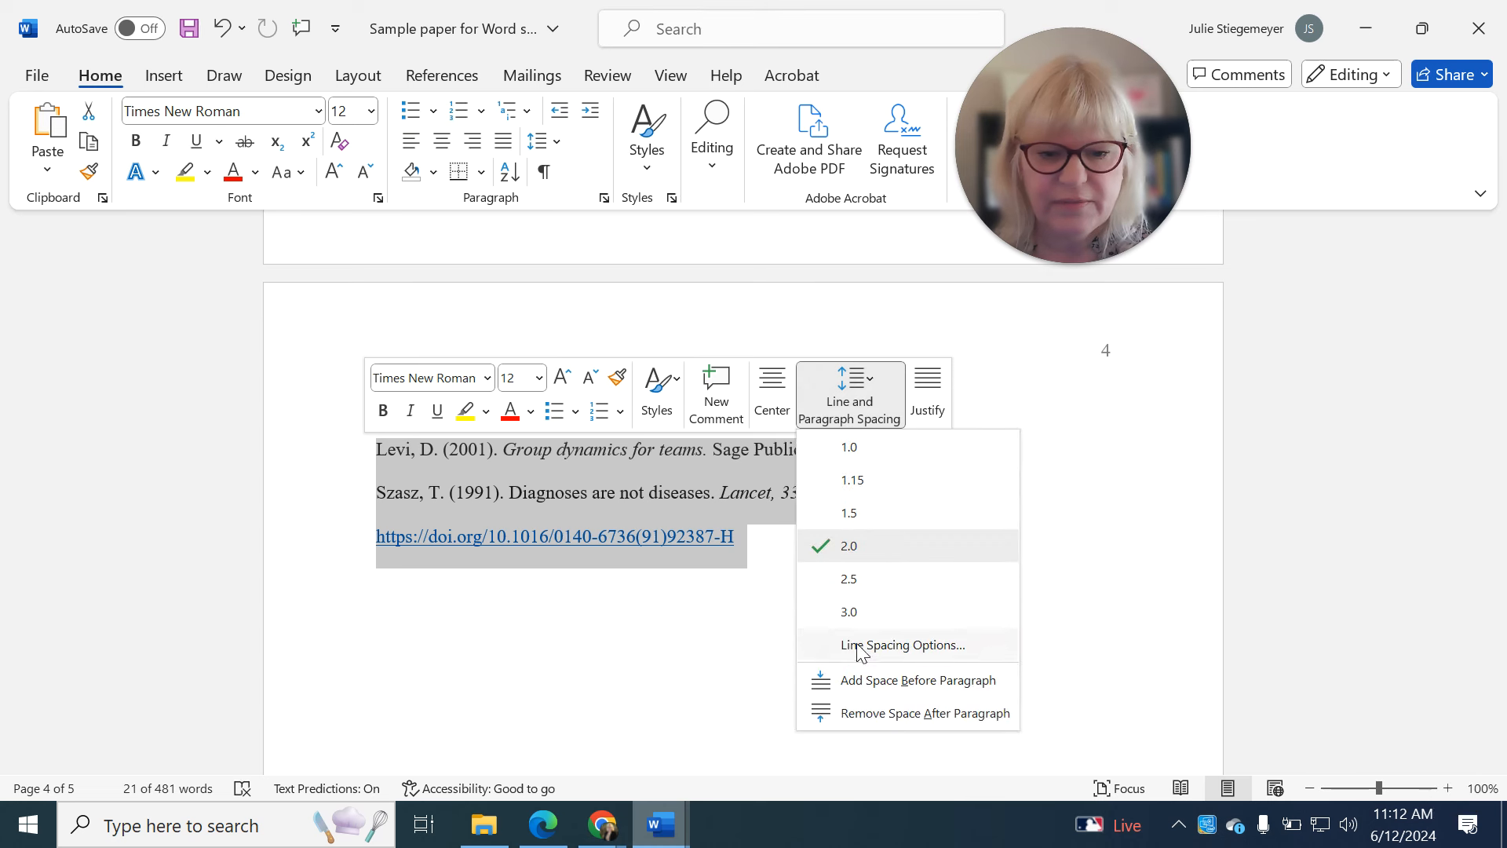
{"action": "left_click", "coordinate": [863, 714]}
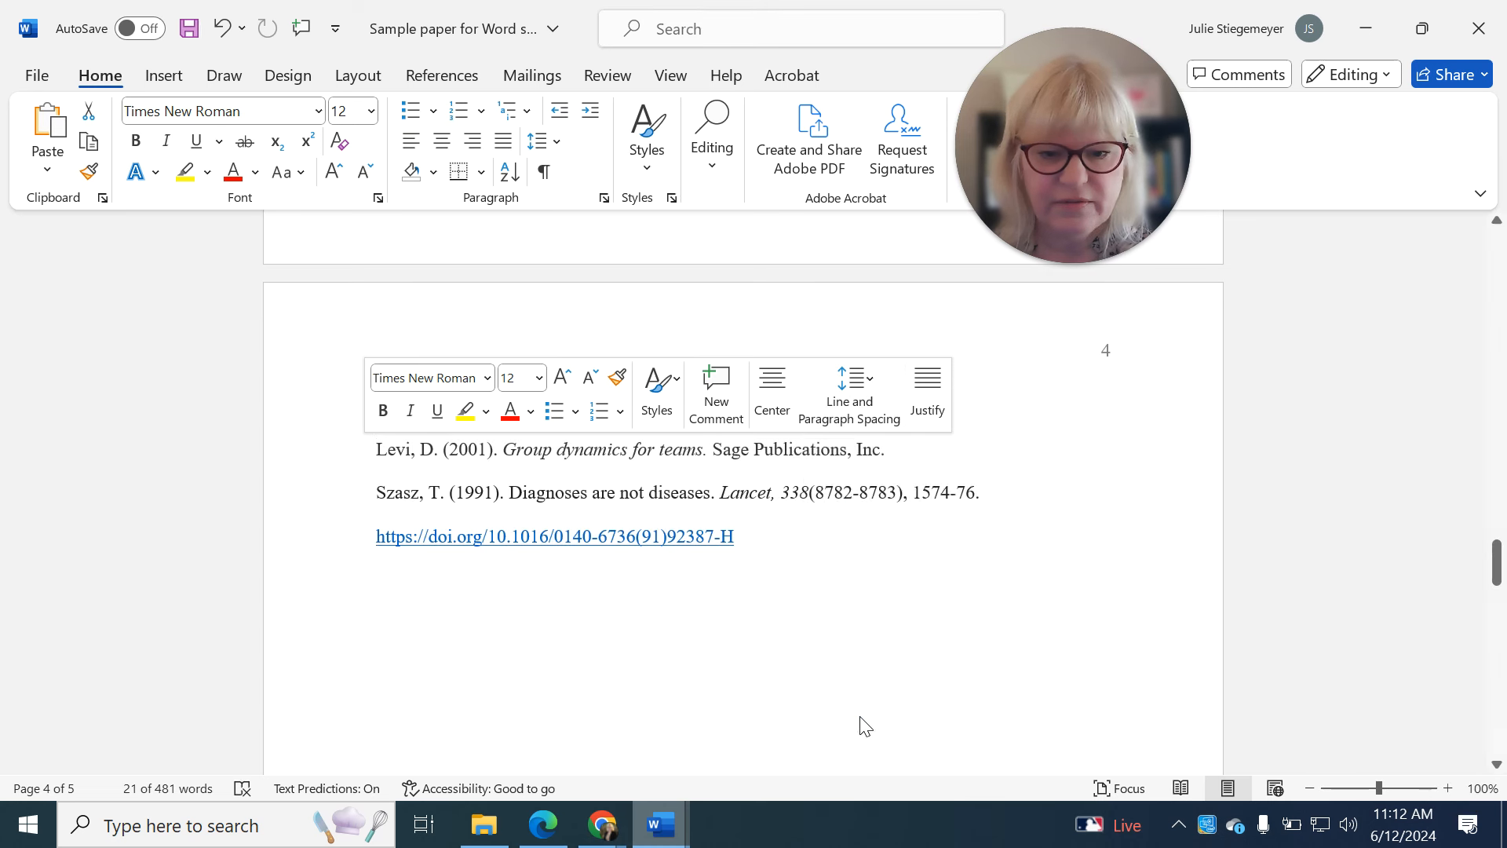
- Check the indentation and spacing settings of both references and apply a 0.5" hanging indent
{"action": "left_click", "coordinate": [852, 388]}
{"action": "left_click", "coordinate": [879, 643]}
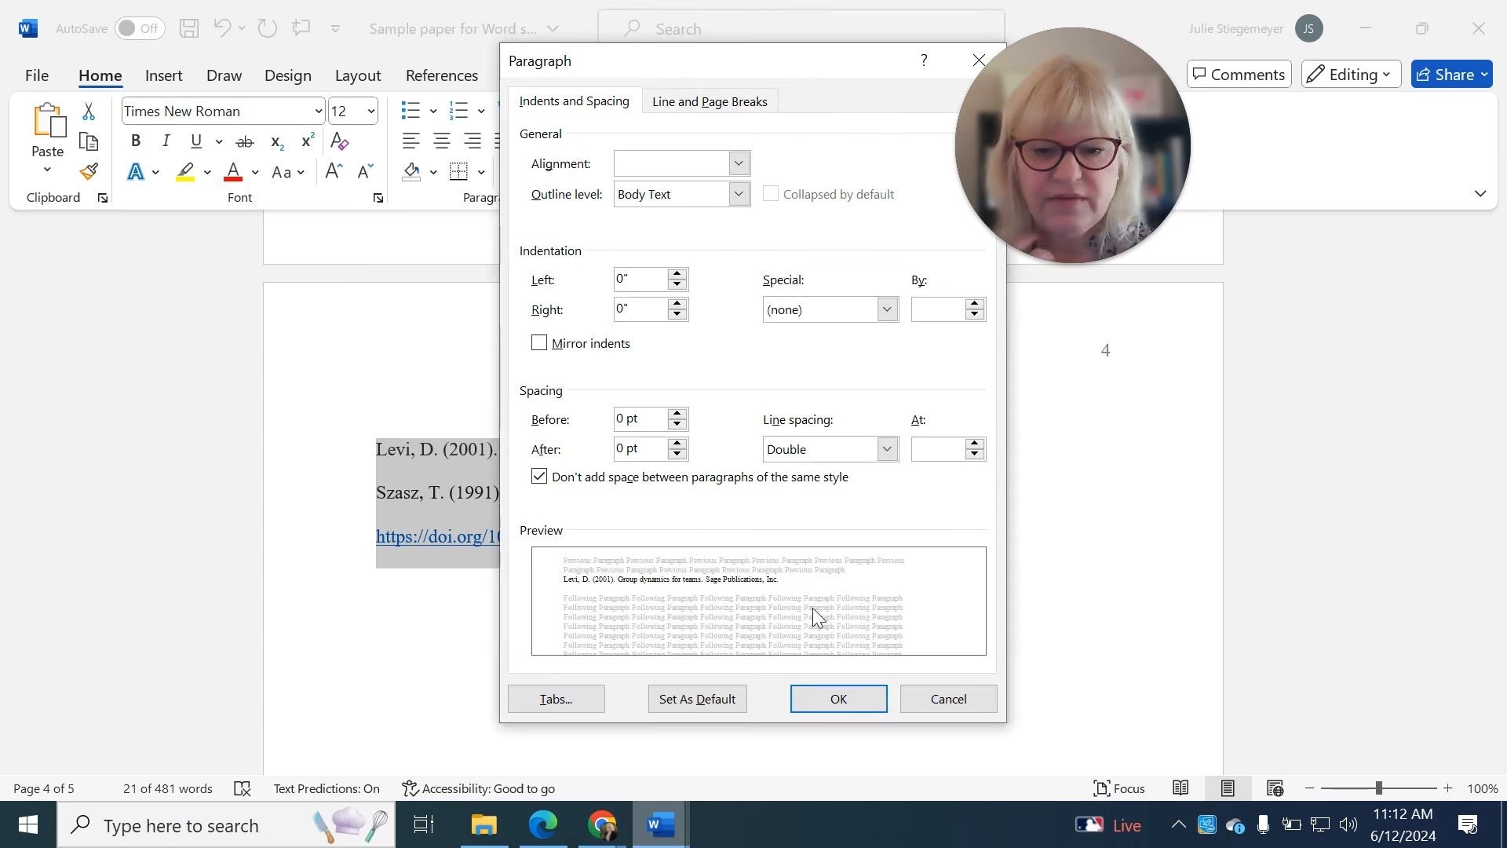
{"action": "left_click", "coordinate": [645, 274]}
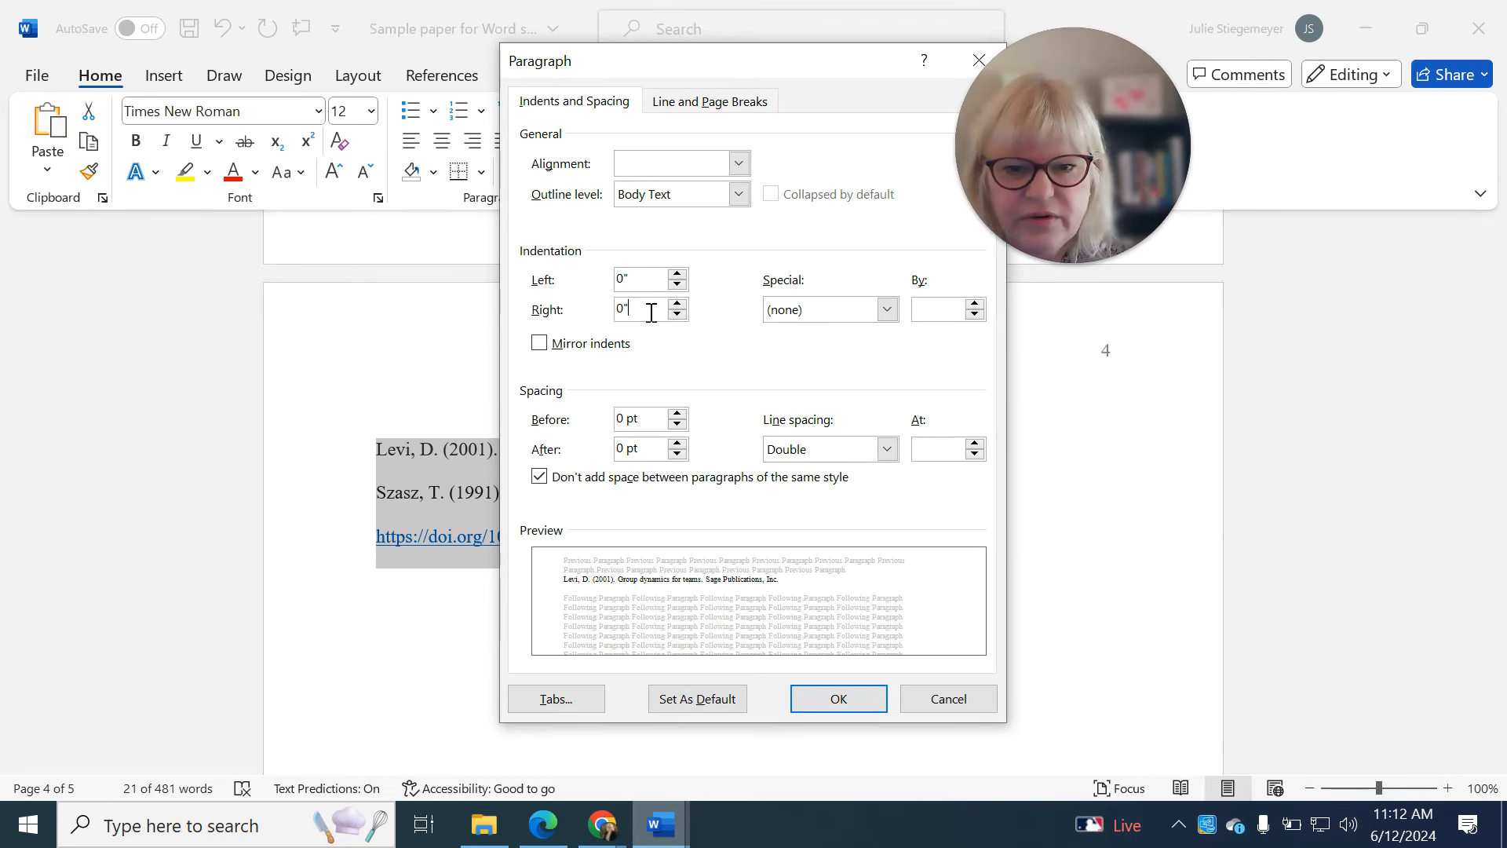
{"action": "left_click", "coordinate": [645, 416]}
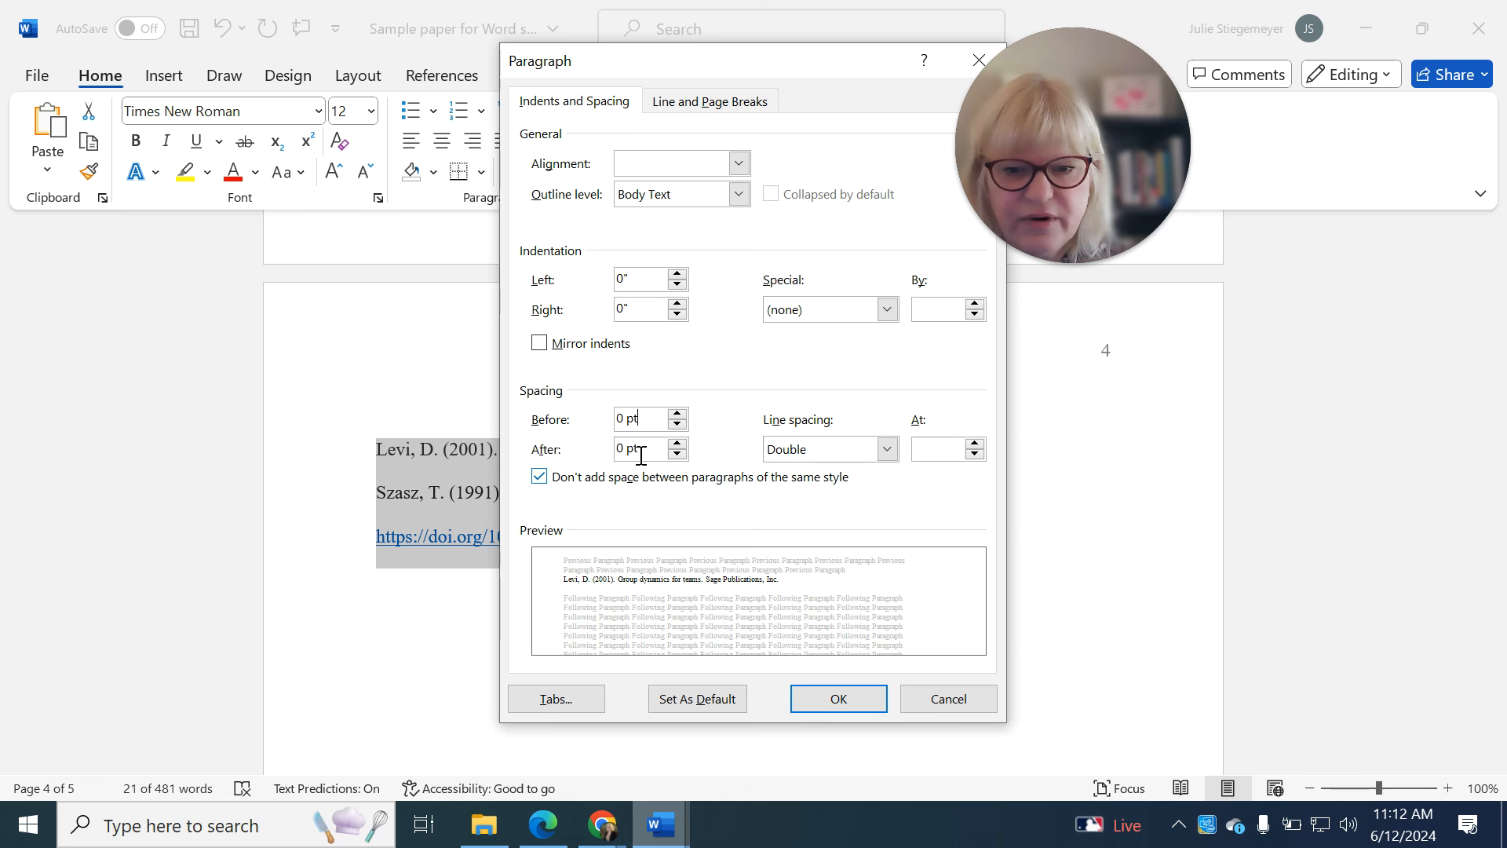
{"action": "left_click", "coordinate": [841, 309]}
{"action": "left_click", "coordinate": [833, 365]}
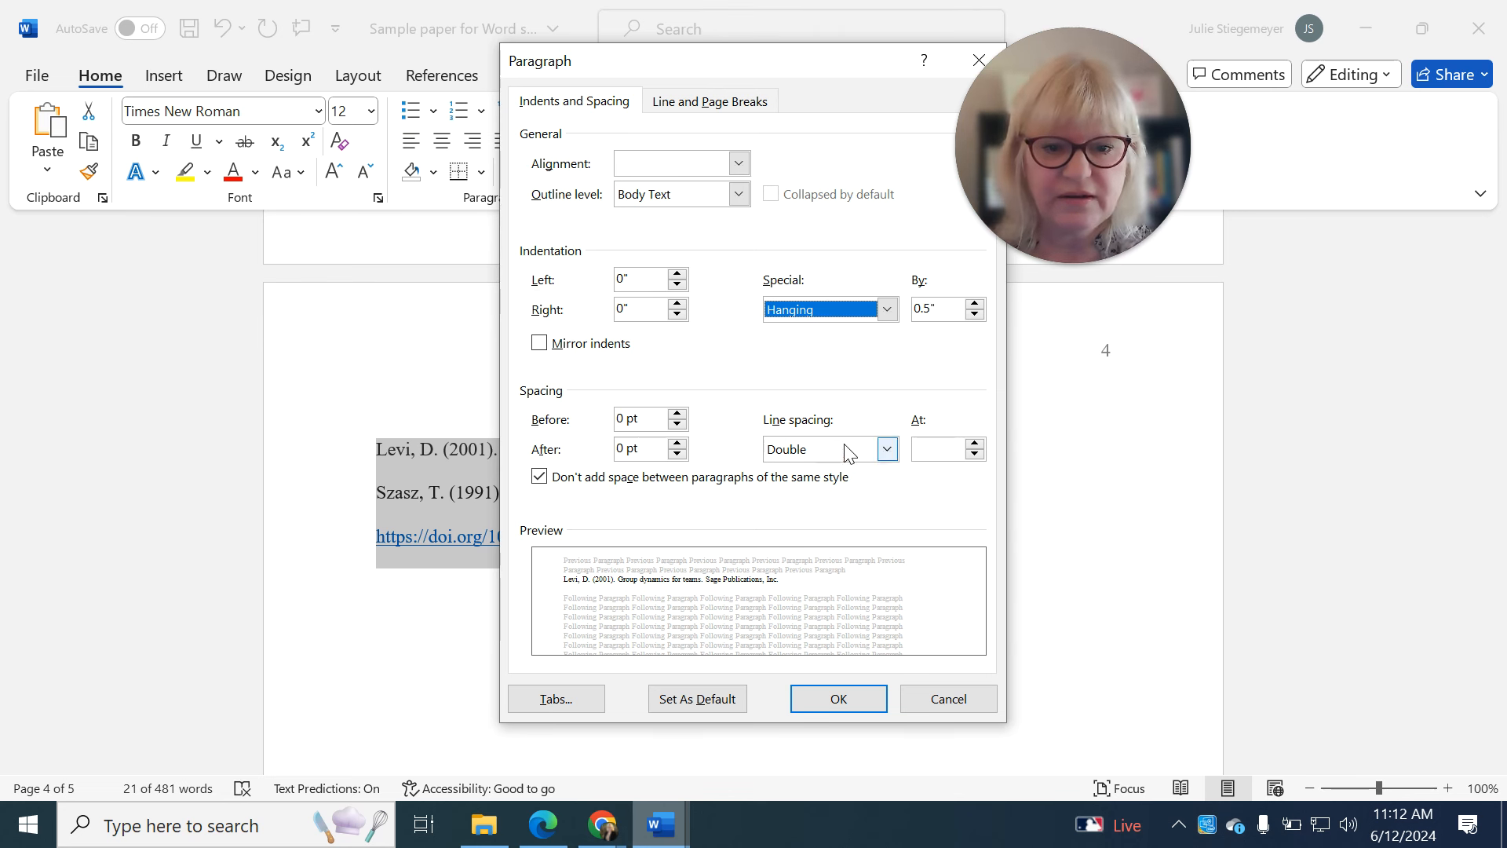
{"action": "left_click", "coordinate": [839, 698]}
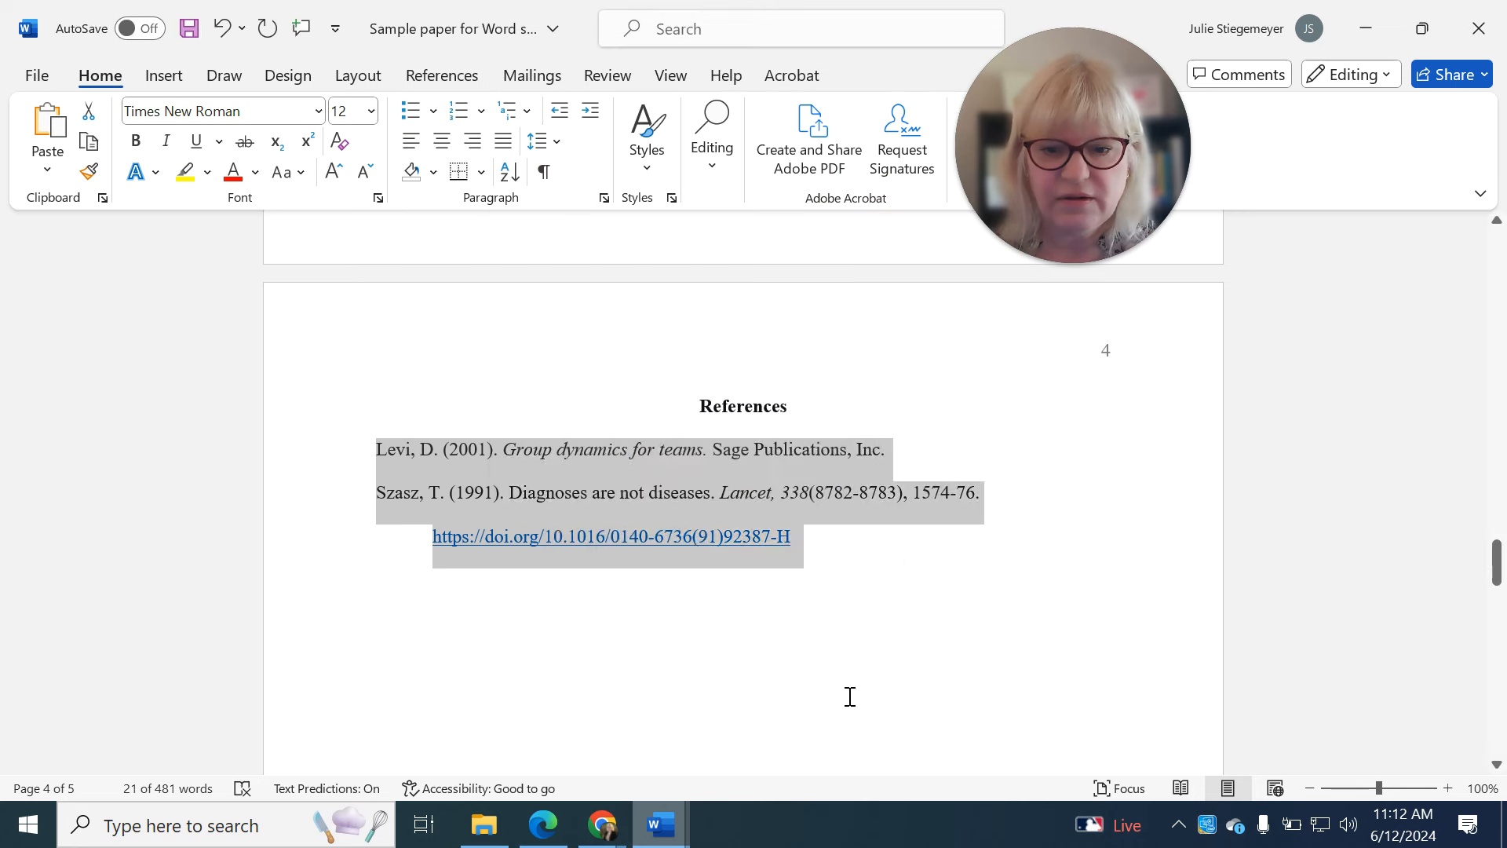
{"action": "left_click", "coordinate": [859, 619]}
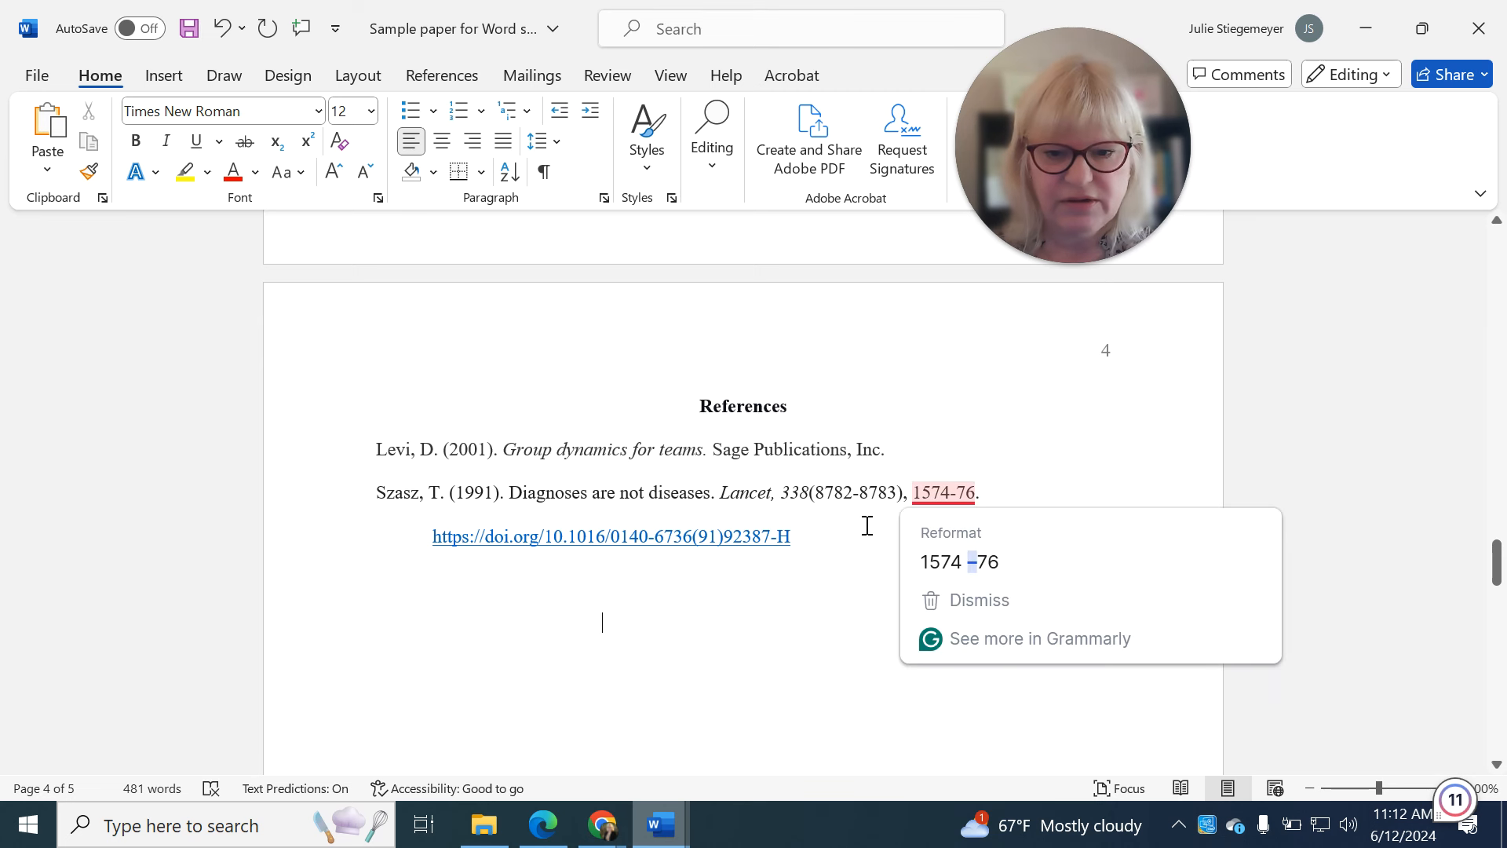
- Return to the start of the document and review the title page
{"action": "left_click", "coordinate": [846, 537]}
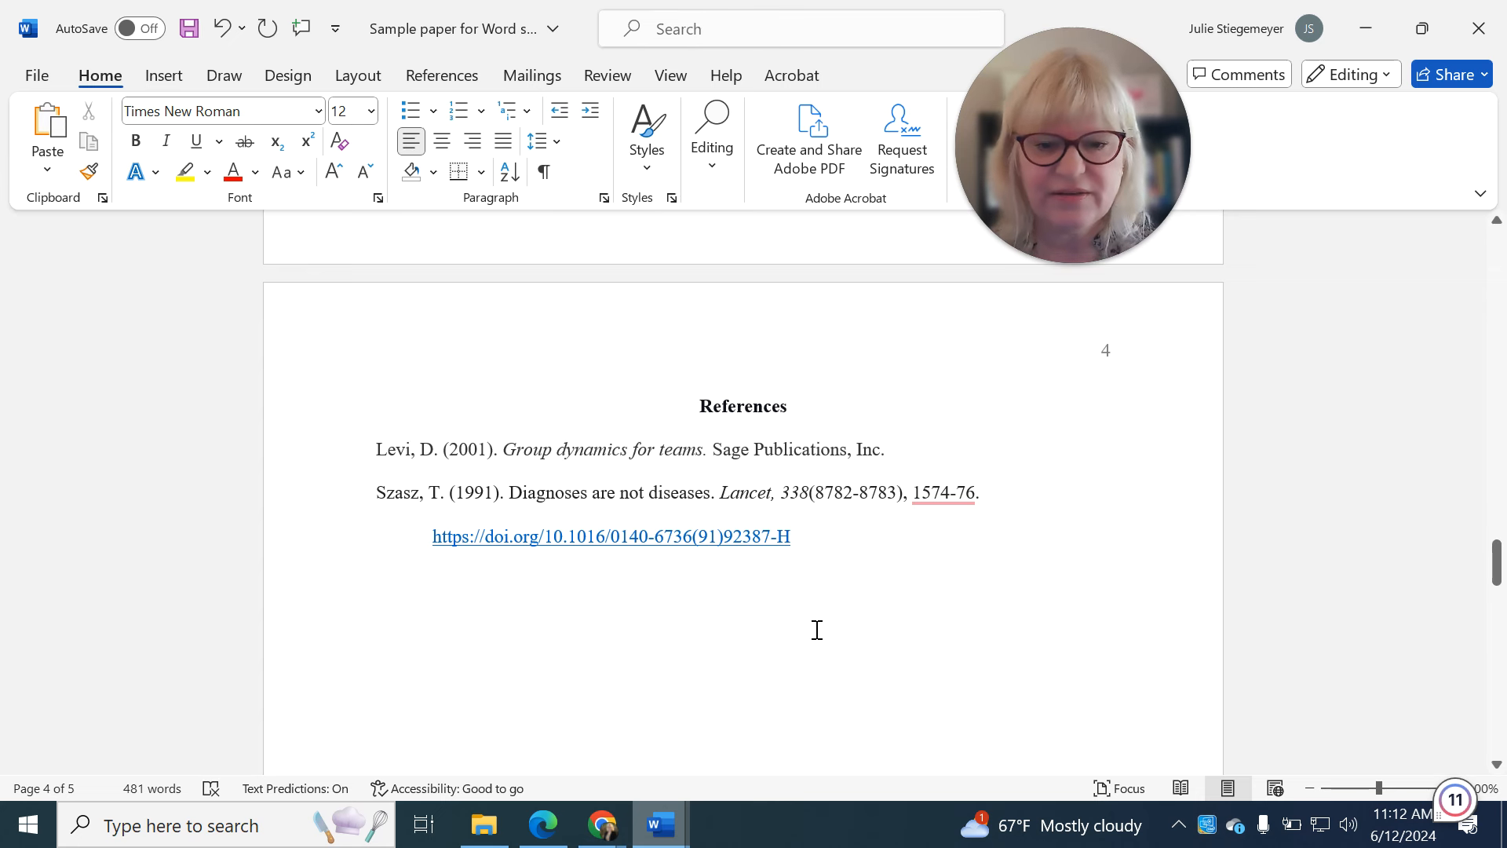
{"action": "scroll", "coordinate": [816, 629], "scroll_direction": "up", "scroll_amount": 15}
{"action": "scroll", "coordinate": [769, 659], "scroll_direction": "up", "scroll_amount": 15}
{"action": "scroll", "coordinate": [782, 640], "scroll_direction": "up", "scroll_amount": 6}
{"action": "left_click", "coordinate": [778, 637]}
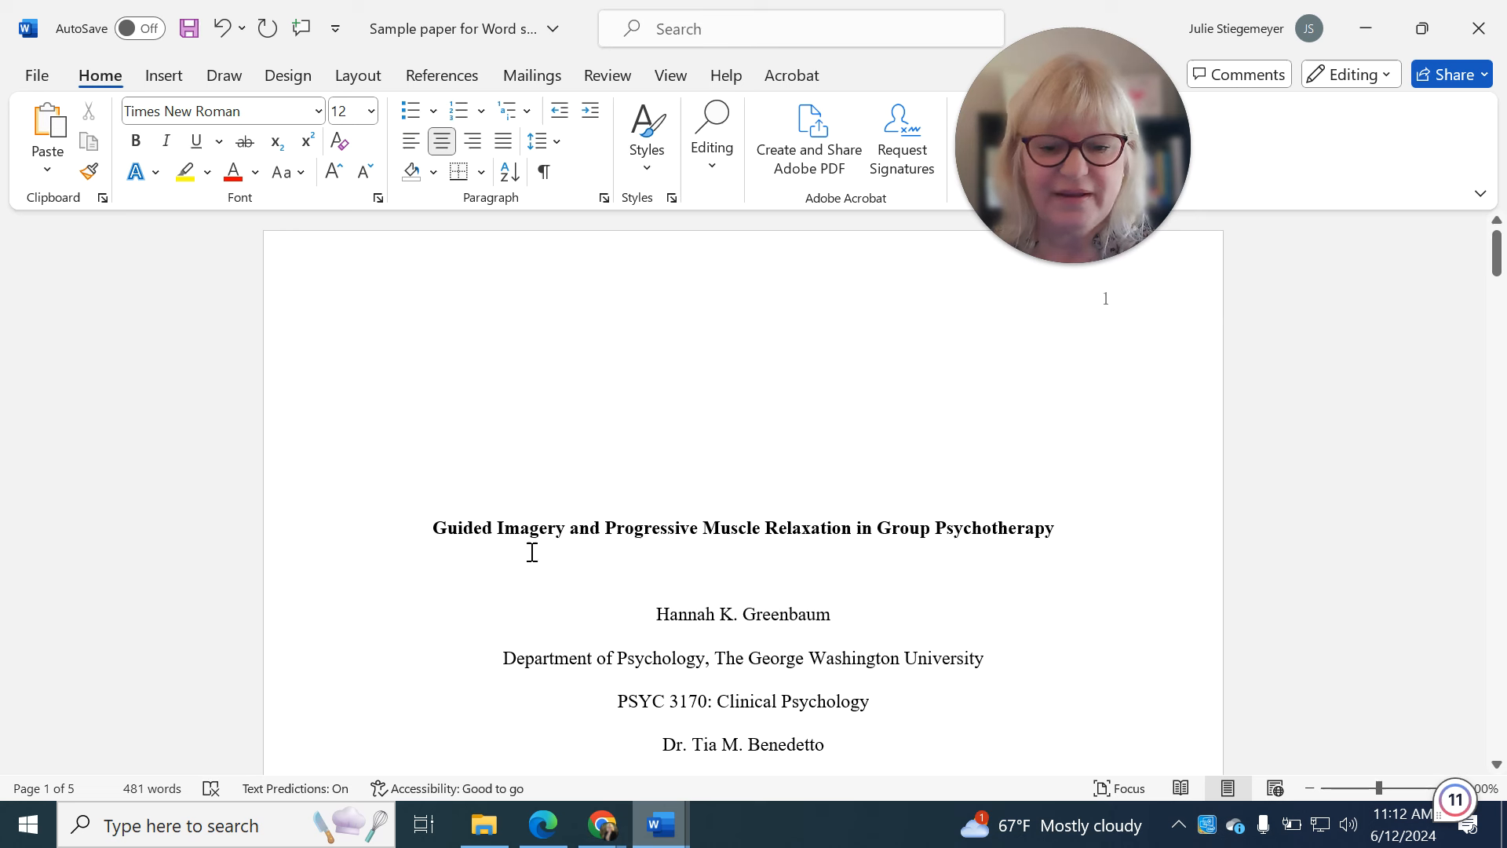
{"action": "scroll", "coordinate": [531, 551], "scroll_direction": "down", "scroll_amount": 1}
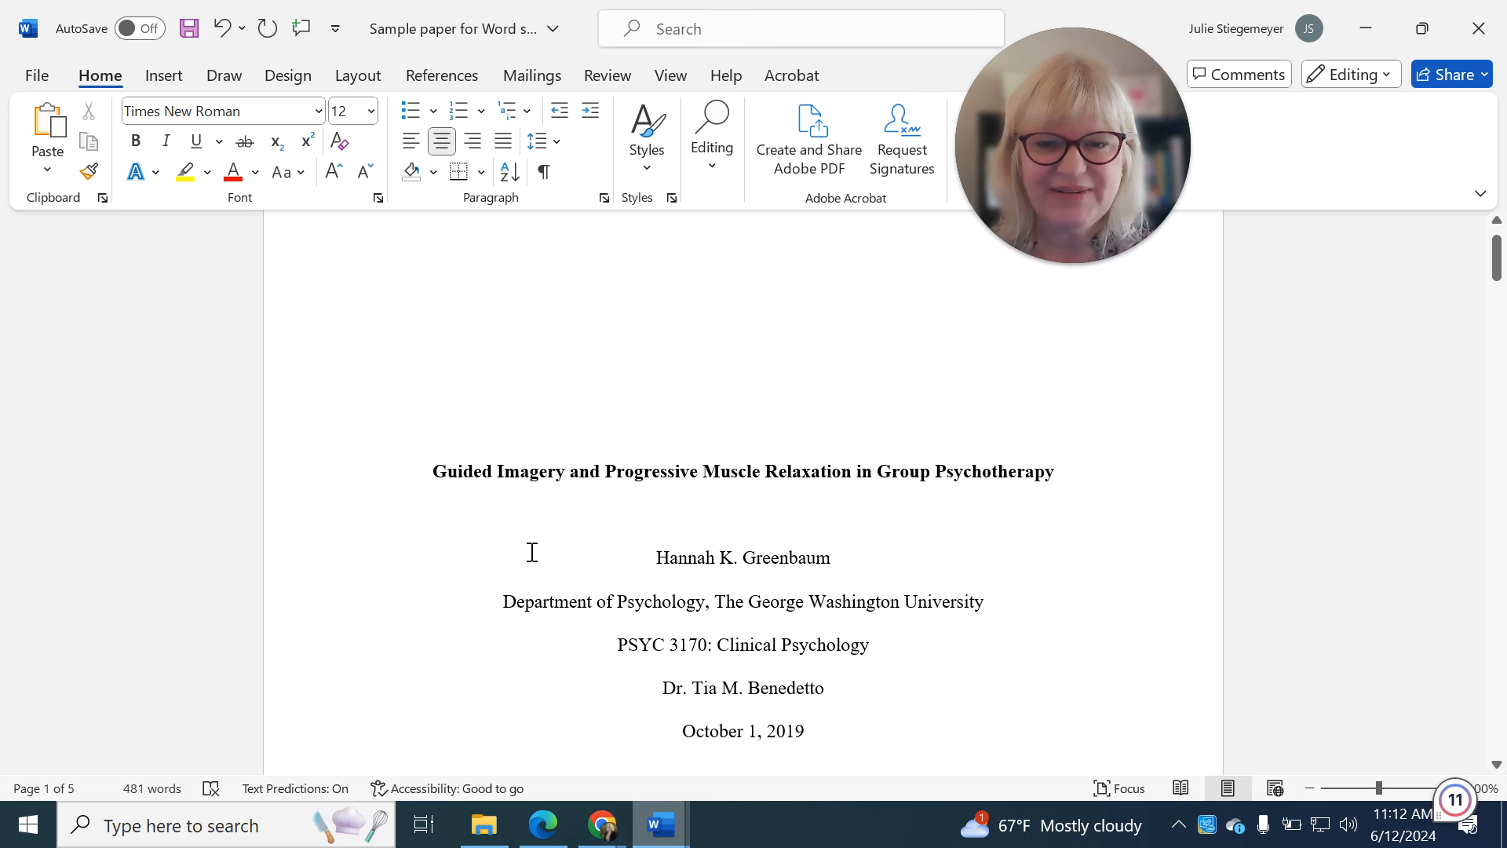